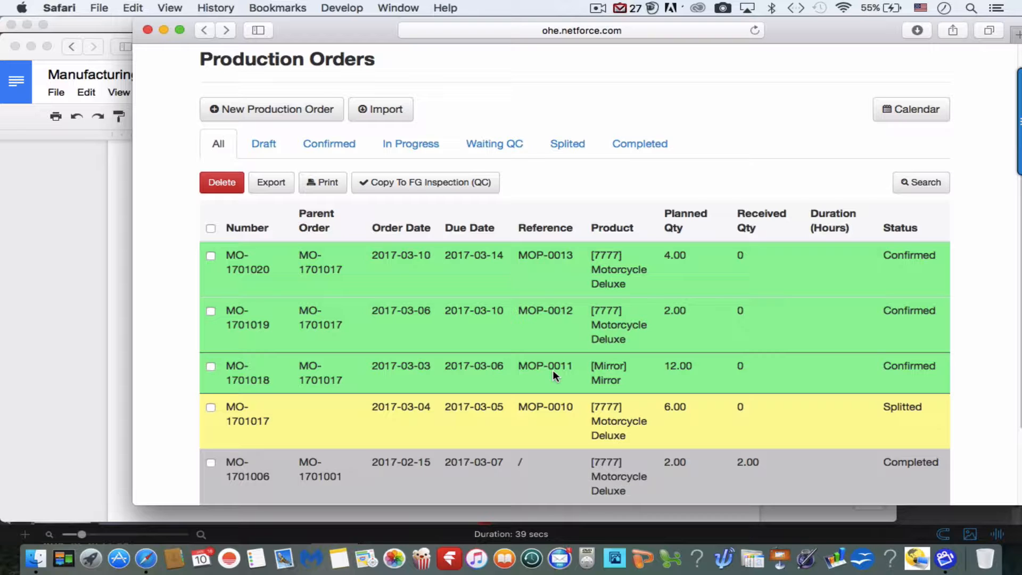
Deliver the 24 Washers for MO-1701018 to production and validate picking GT-1701029.
left_click(555, 375)
scroll(553, 372, "down", 5)
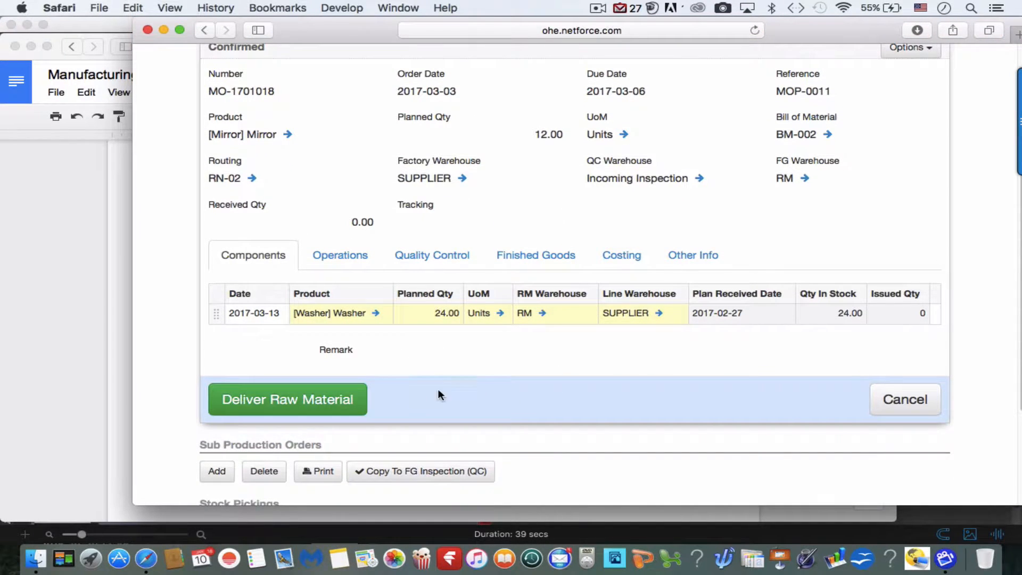
left_click(342, 401)
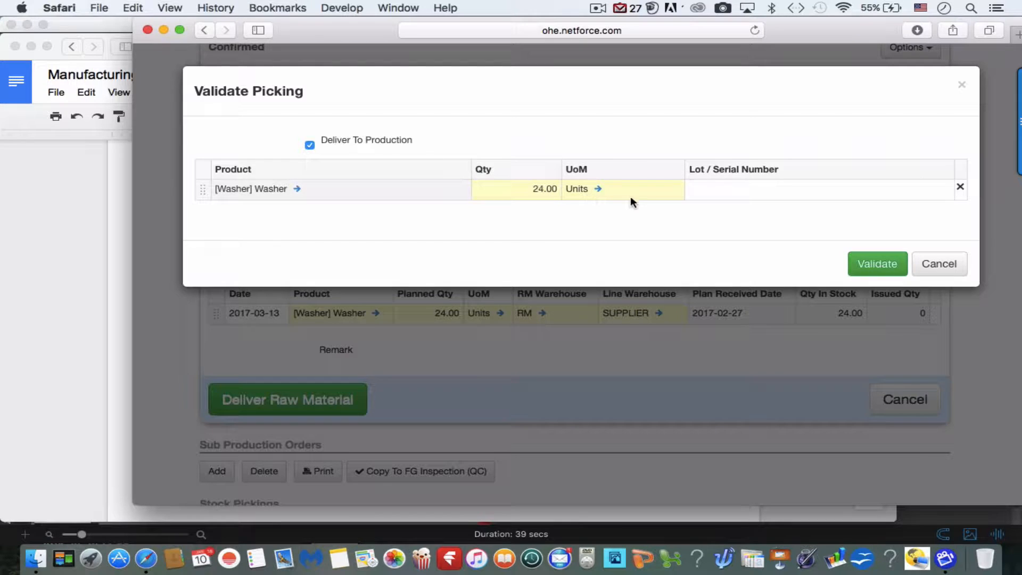
left_click(871, 264)
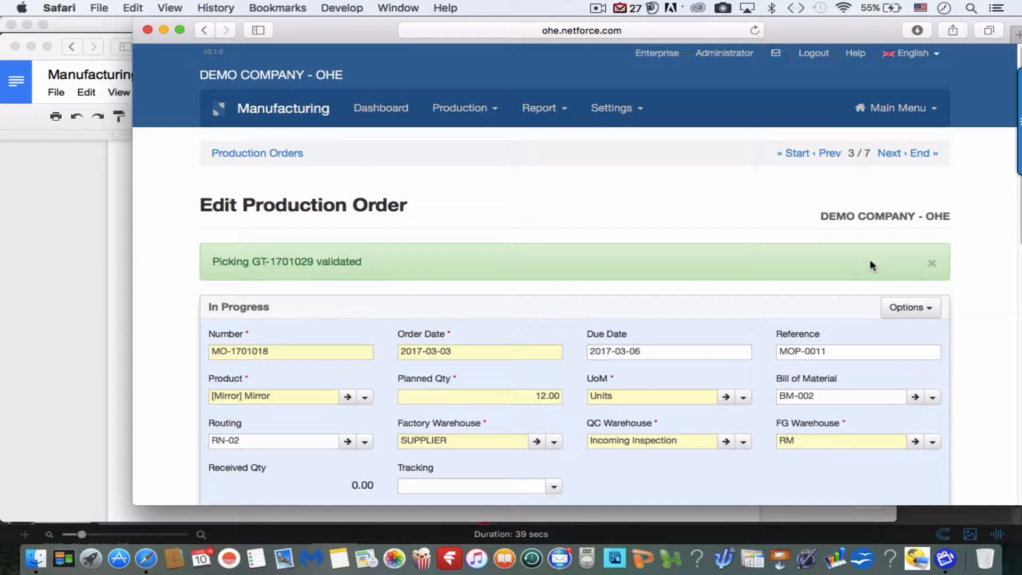
Review MO-1701018's stock pickings, then go back to the Production Orders list.
scroll(871, 262, "down", 1)
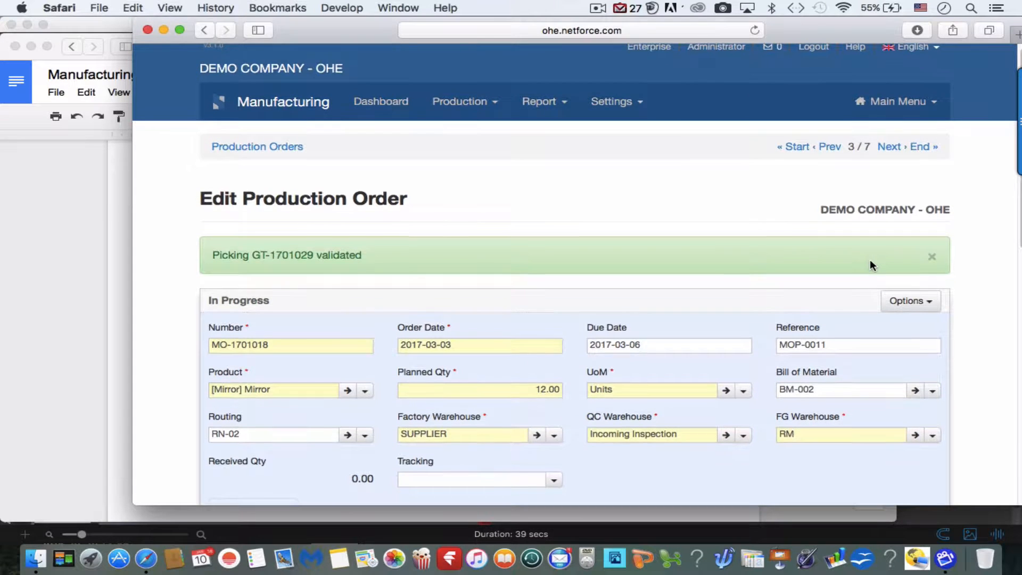
scroll(872, 264, "down", 10)
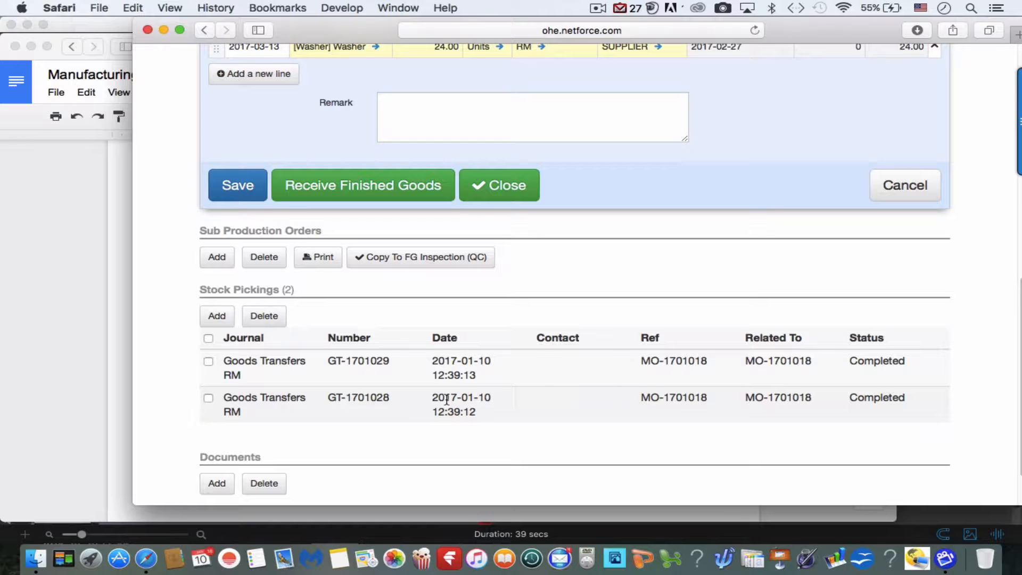
scroll(449, 400, "up", 10)
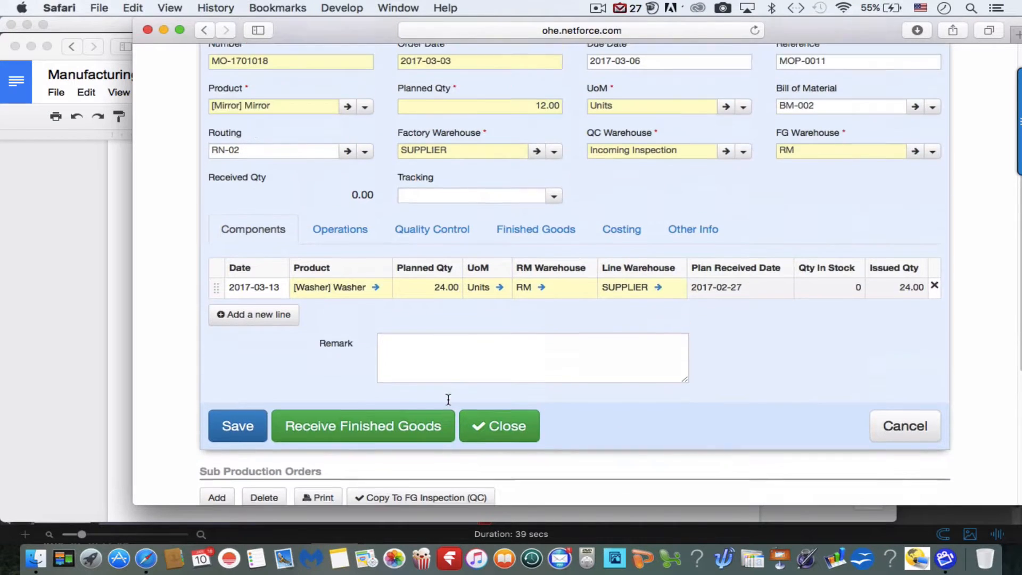
scroll(450, 404, "up", 4)
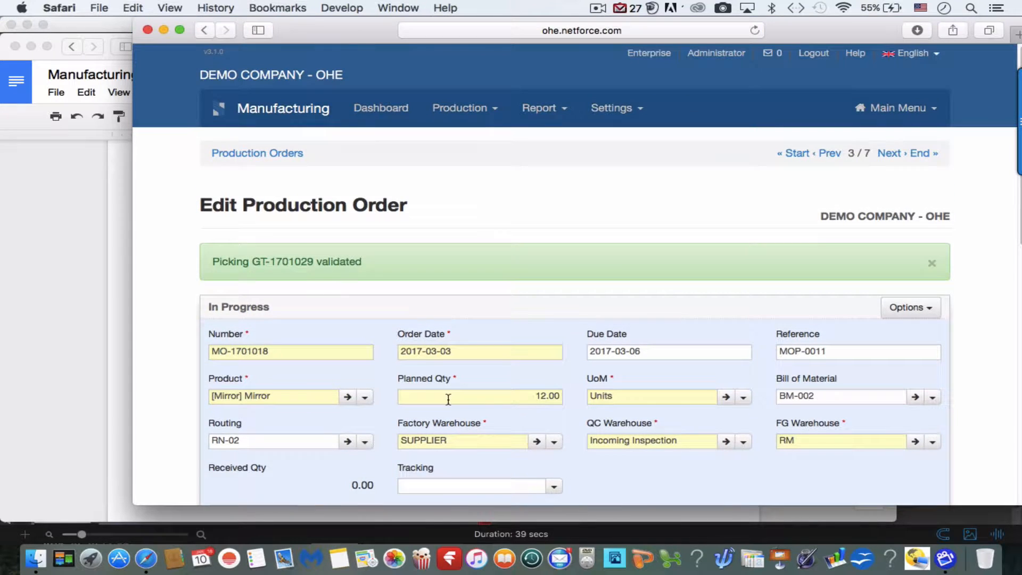
left_click(278, 157)
scroll(275, 154, "down", 4)
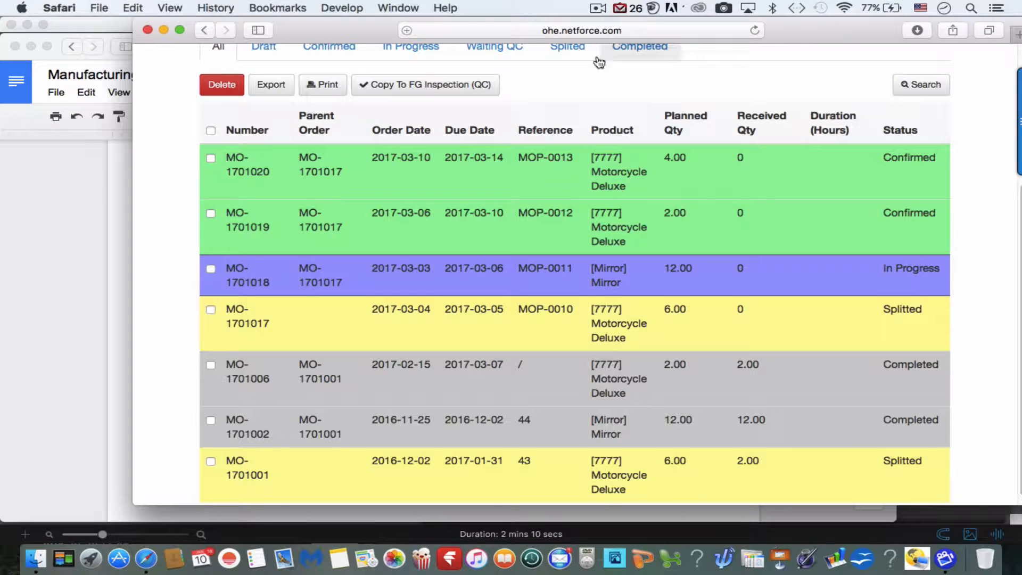
Open MO-1701018 and receive all 12.00 finished Mirrors with Receive FG.
left_click(596, 282)
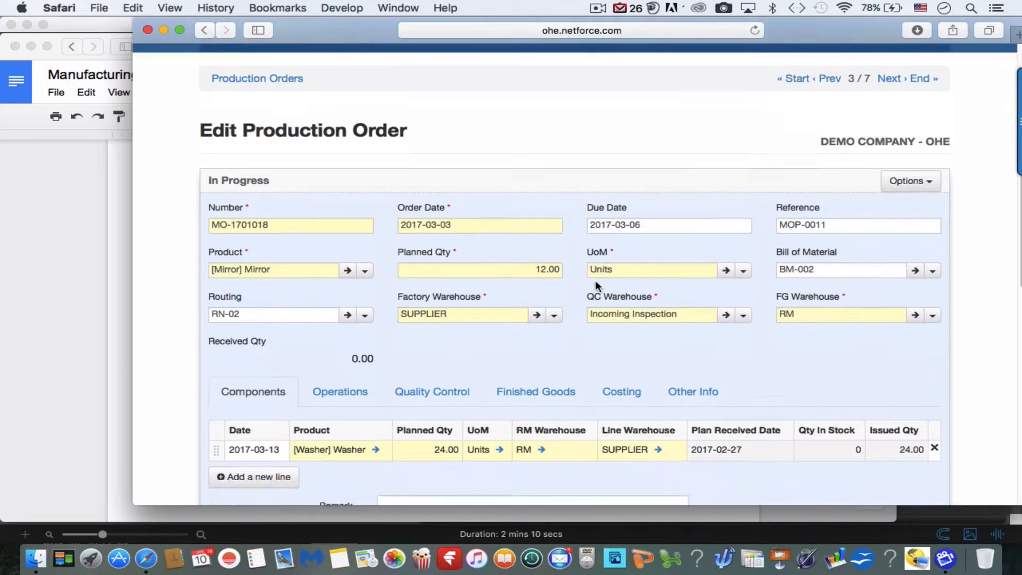
scroll(595, 280, "down", 5)
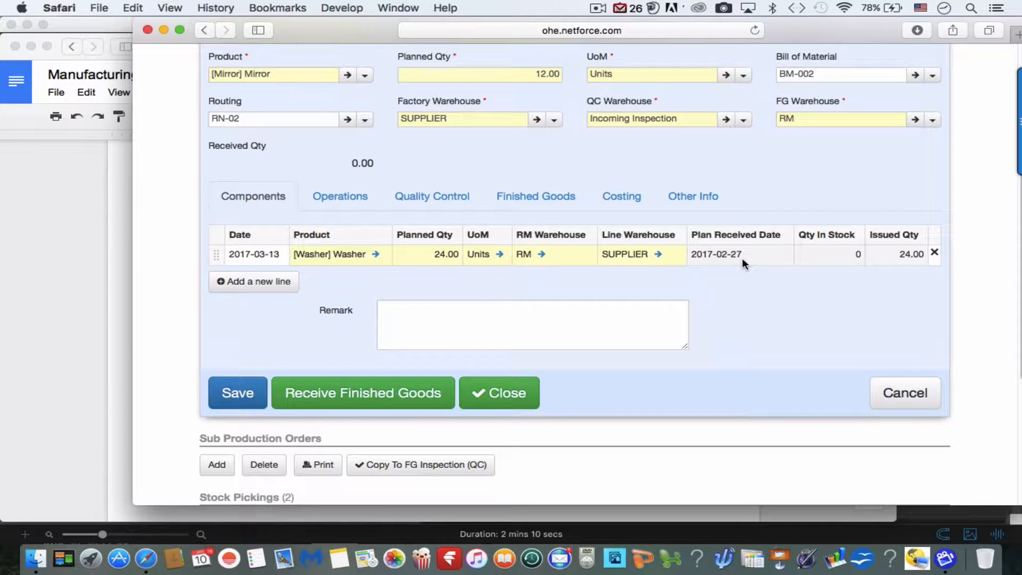
scroll(743, 261, "down", 1)
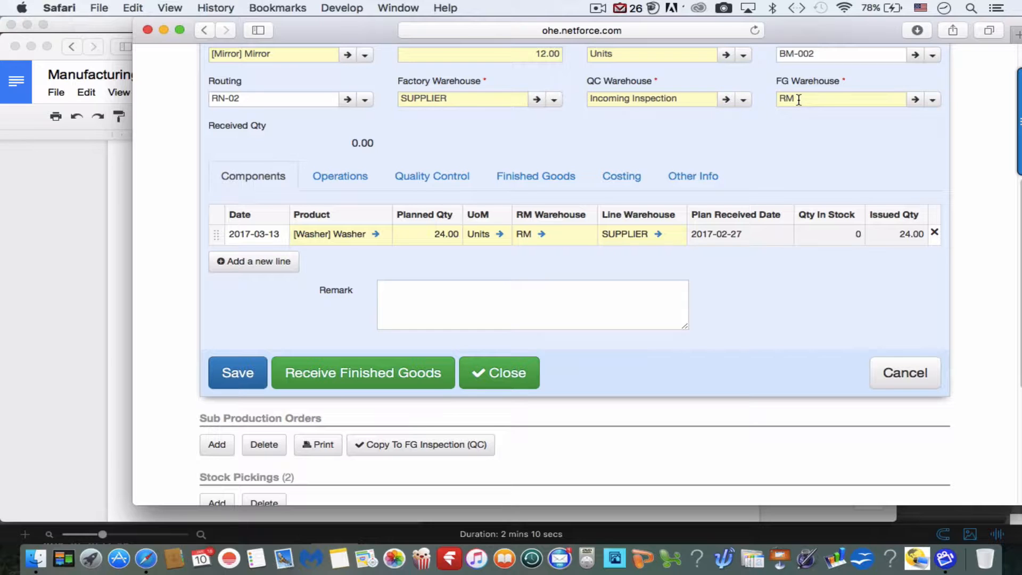
left_click(369, 380)
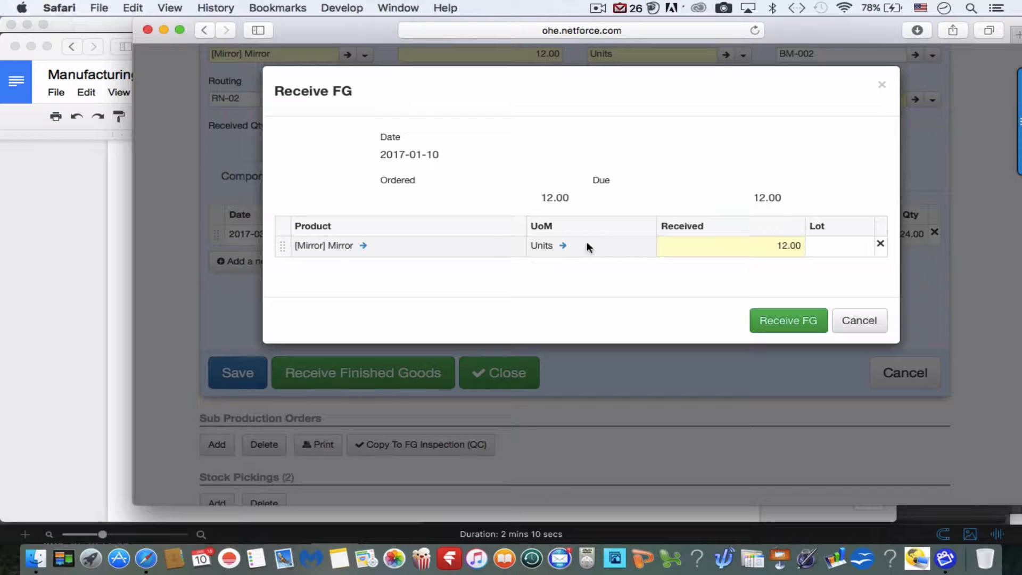
left_click(801, 325)
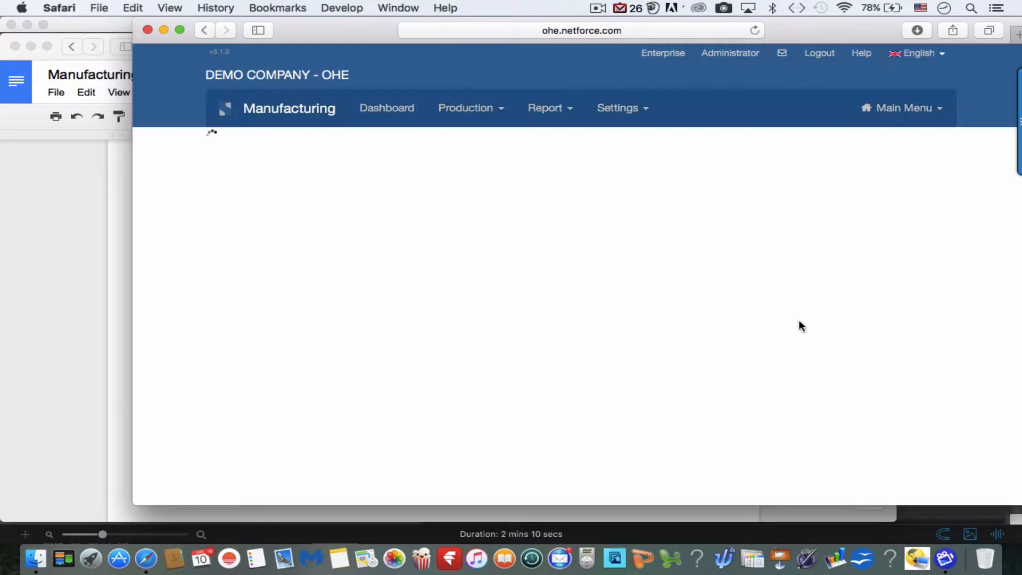
Scroll the Production Orders list to check that MO-1701018 shows 12.00 received and Waiting QC.
scroll(799, 325, "down", 5)
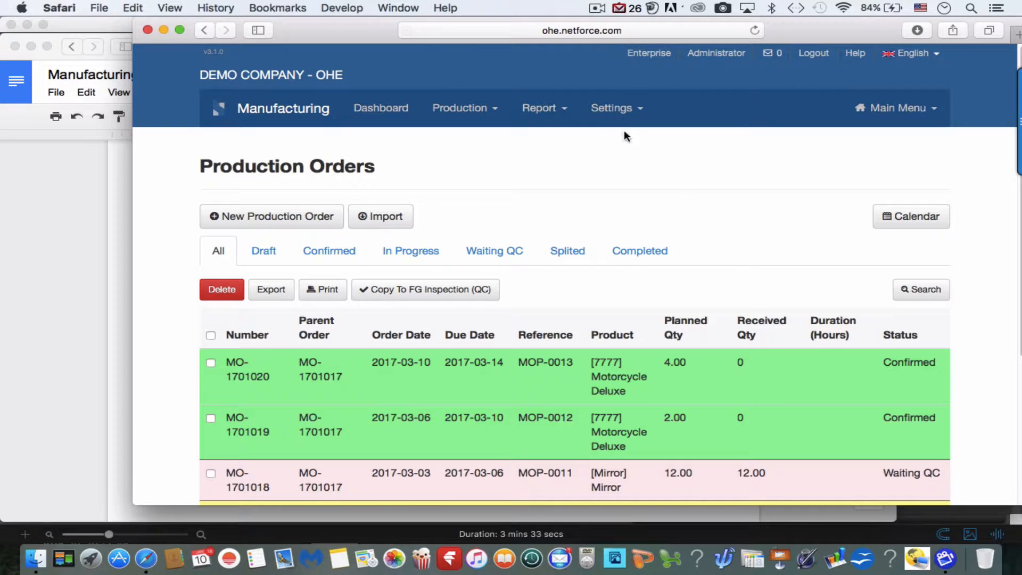
scroll(670, 229, "down", 4)
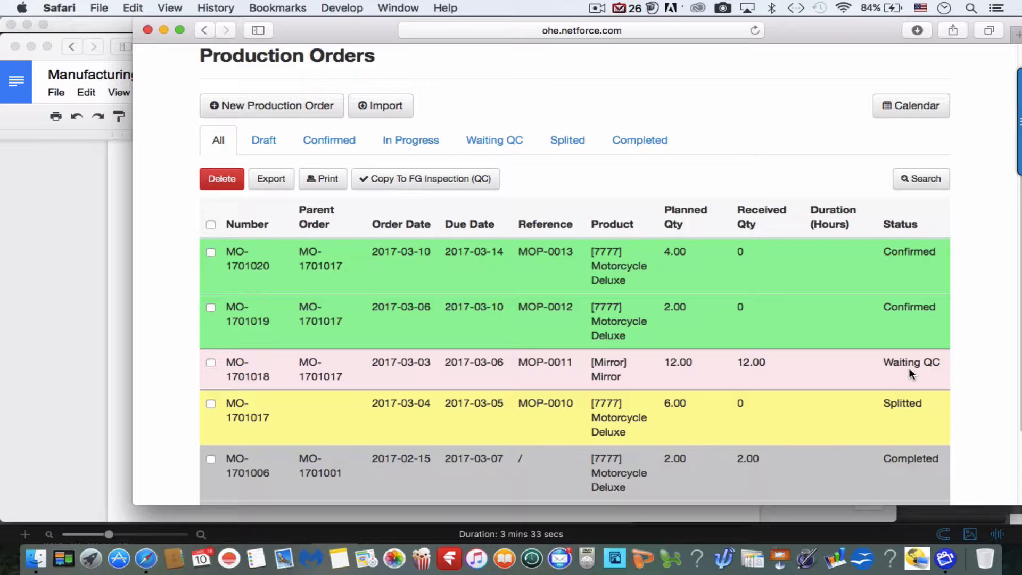
Copy order MO-1701018 into a new finished-goods inspection (QC).
left_click(863, 367)
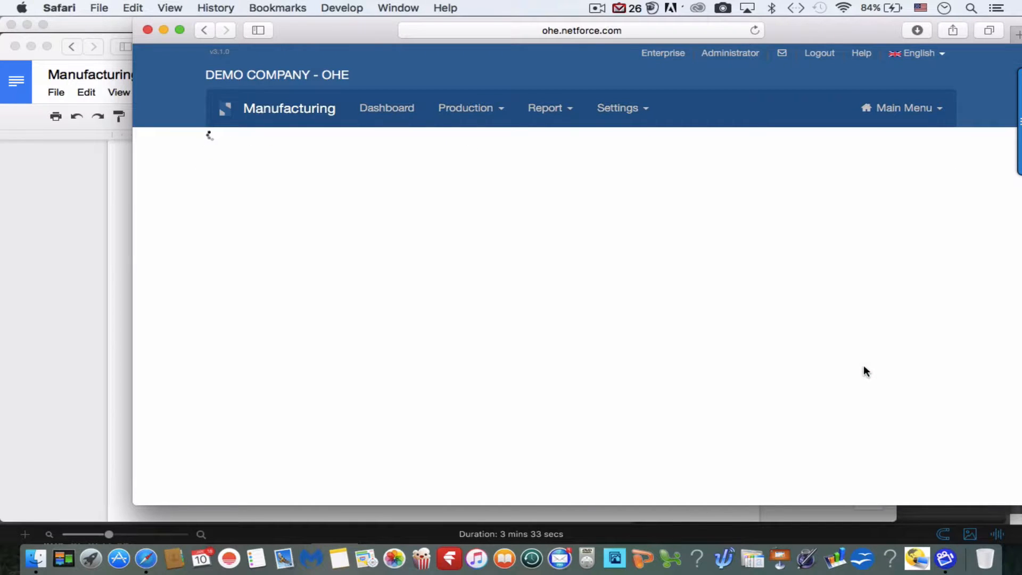
left_click(907, 258)
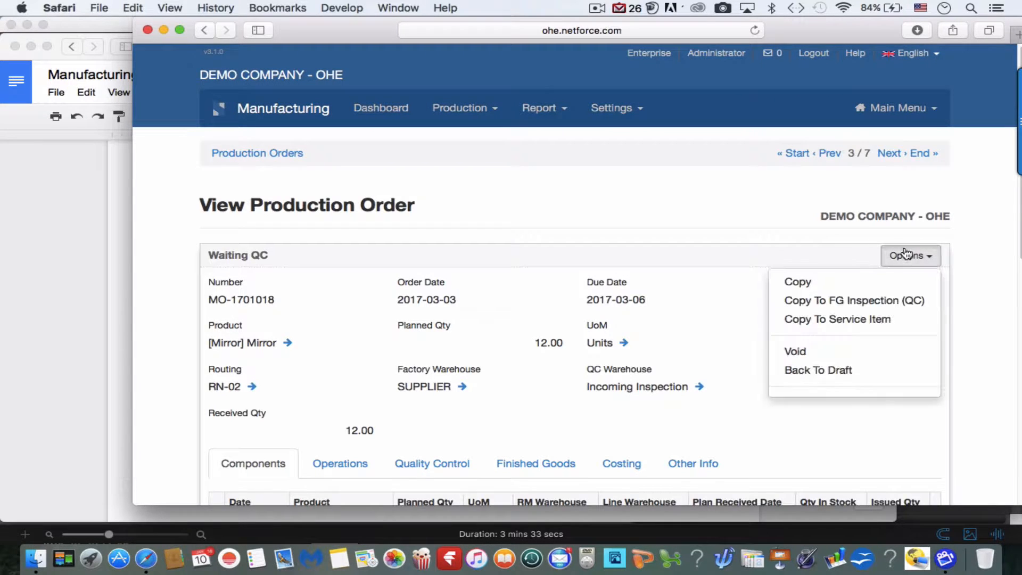
left_click(857, 303)
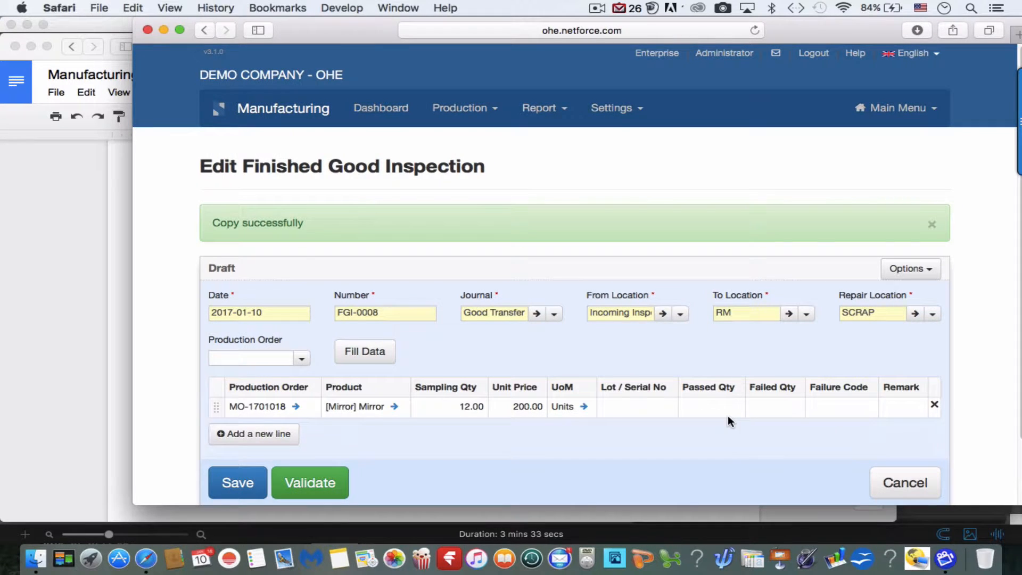
scroll(728, 418, "down", 2)
scroll(728, 420, "down", 1)
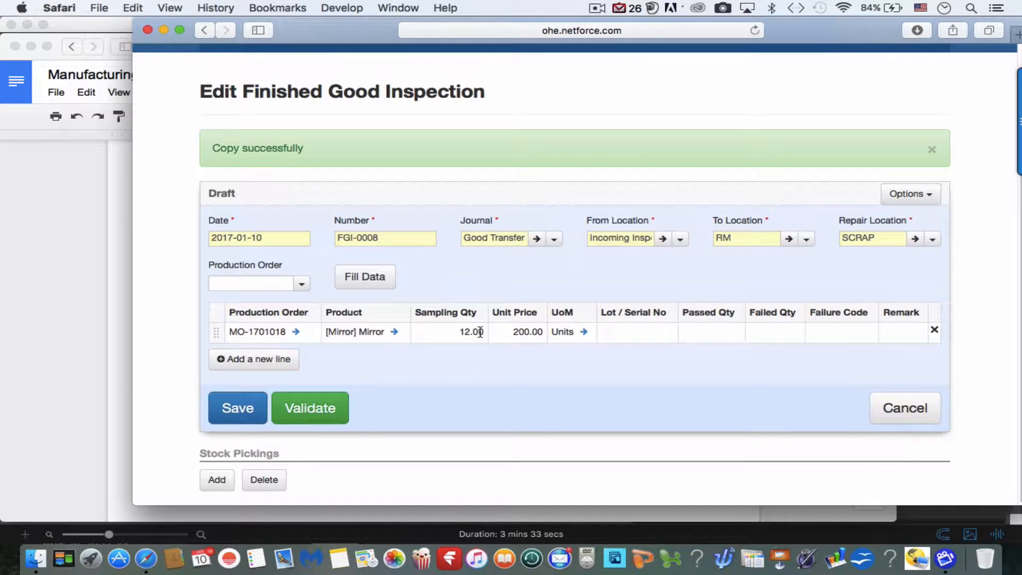
Record 10 passed Mirrors on the inspection line, leaving the failure code unset.
left_click(722, 338)
type("10")
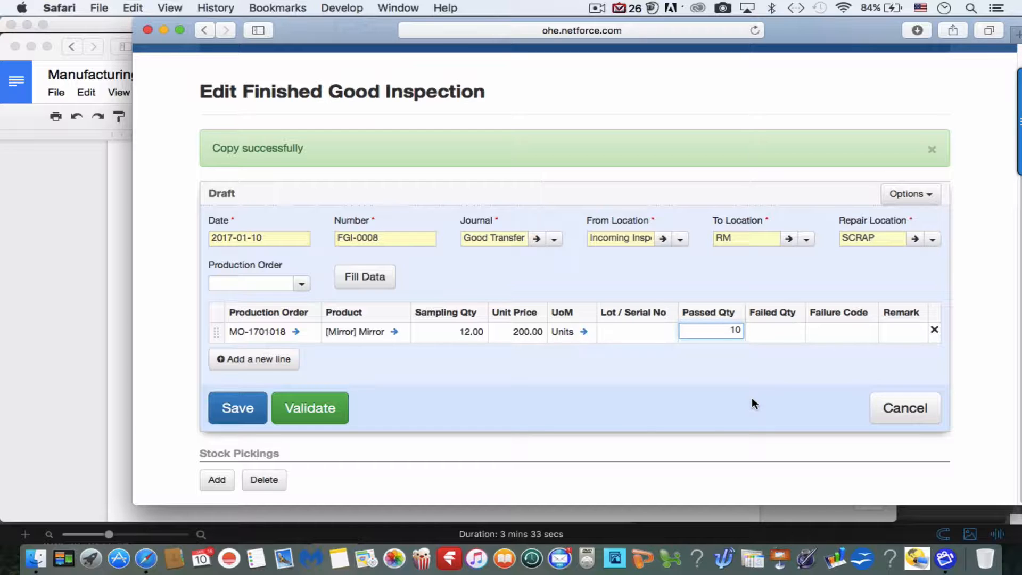
key("Return")
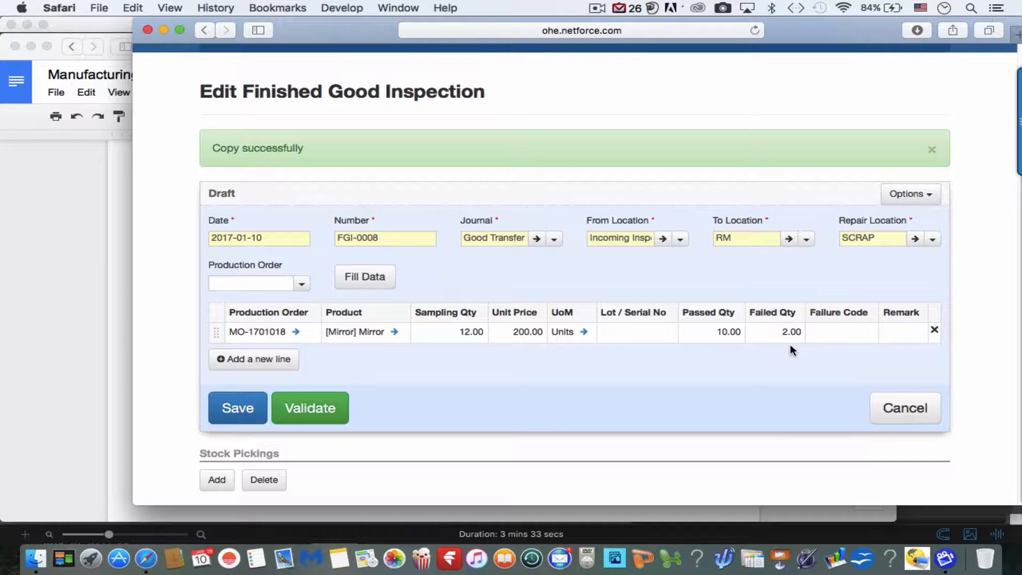
left_click(850, 333)
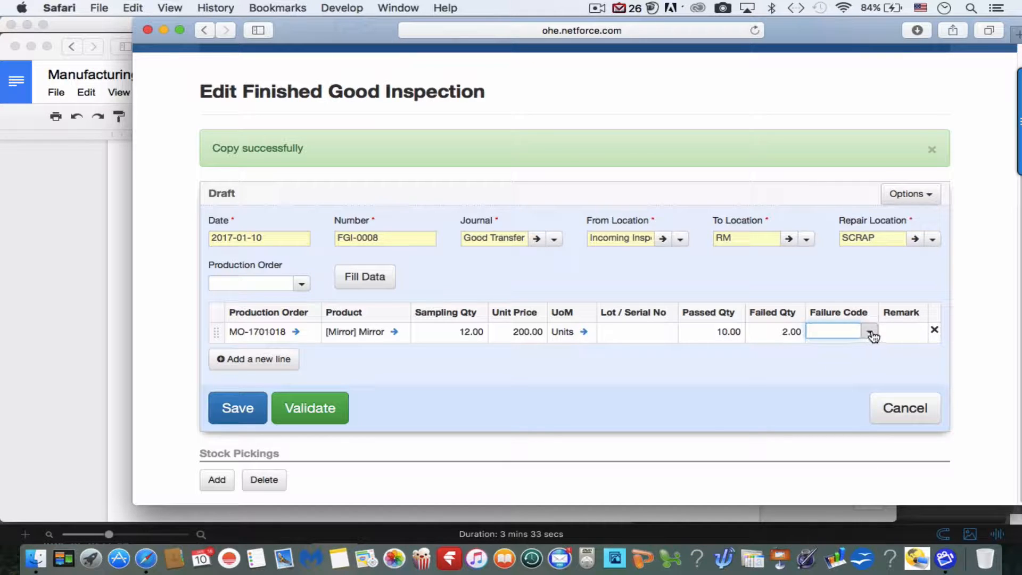
left_click(870, 332)
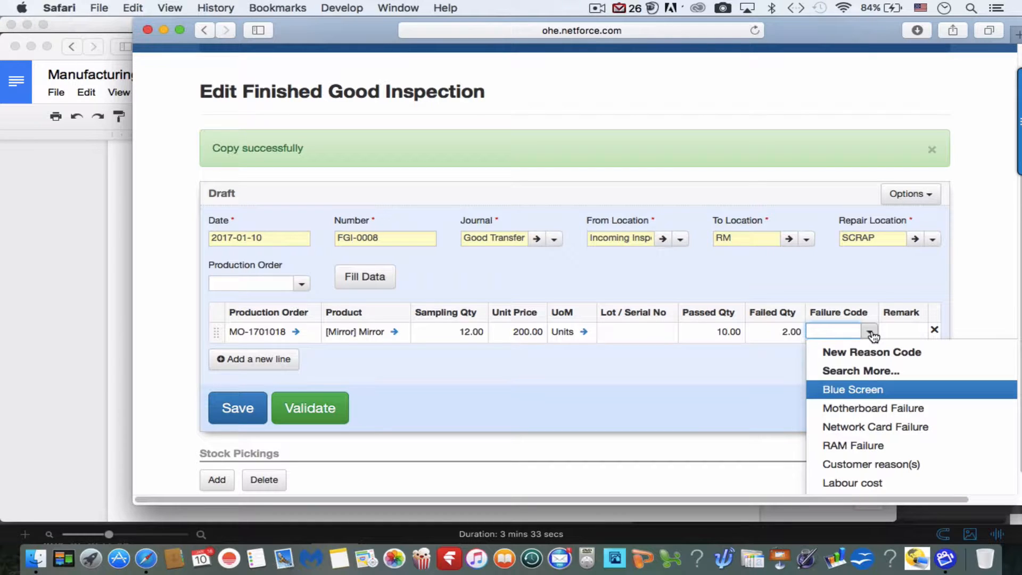
left_click(745, 390)
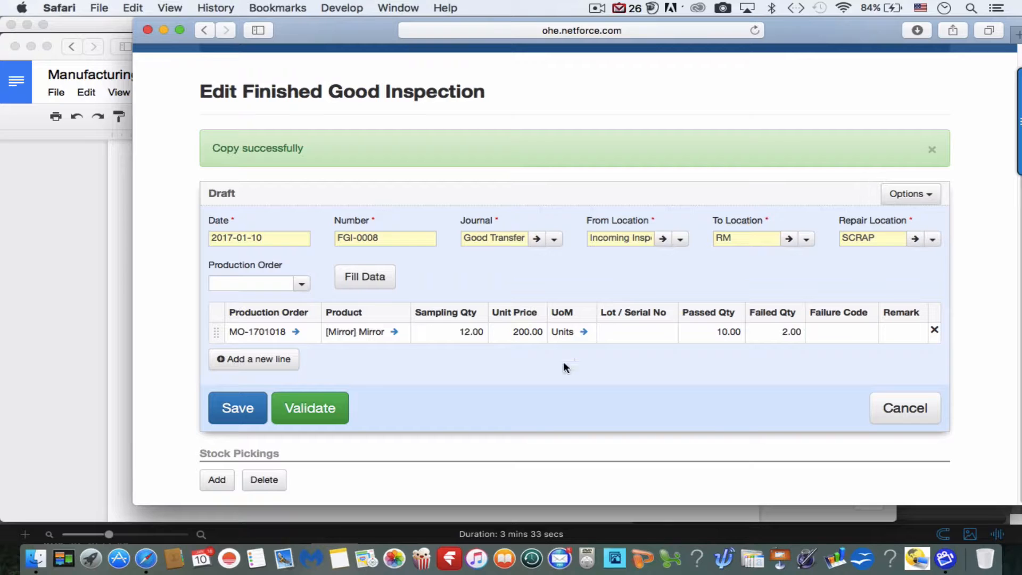
Validate the inspection and check that transfer GT-1701031 moved 10 Mirrors to RM and 2 to SCRAP.
left_click(330, 409)
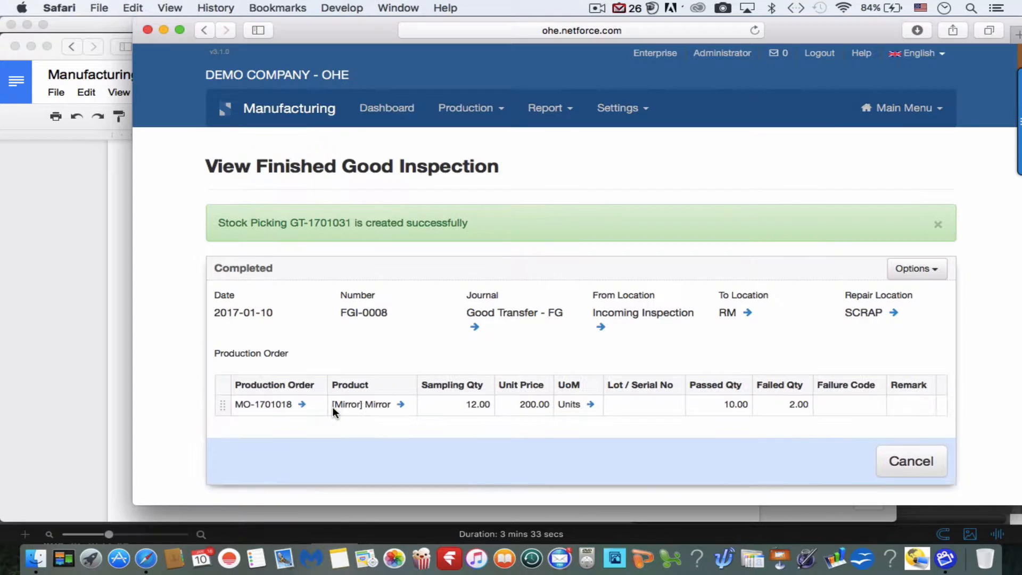
scroll(332, 406, "down", 5)
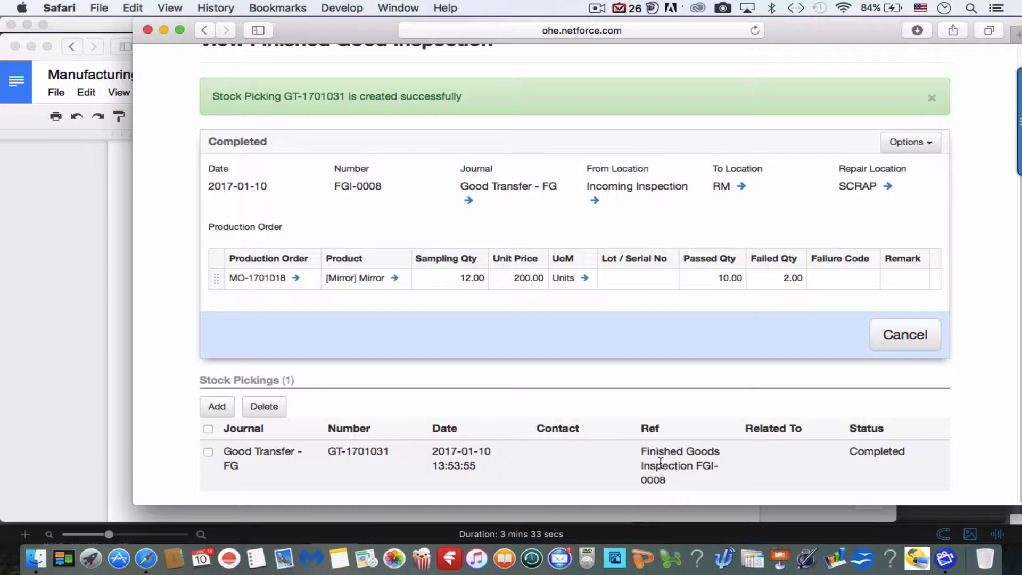
left_click(660, 462)
scroll(660, 461, "down", 5)
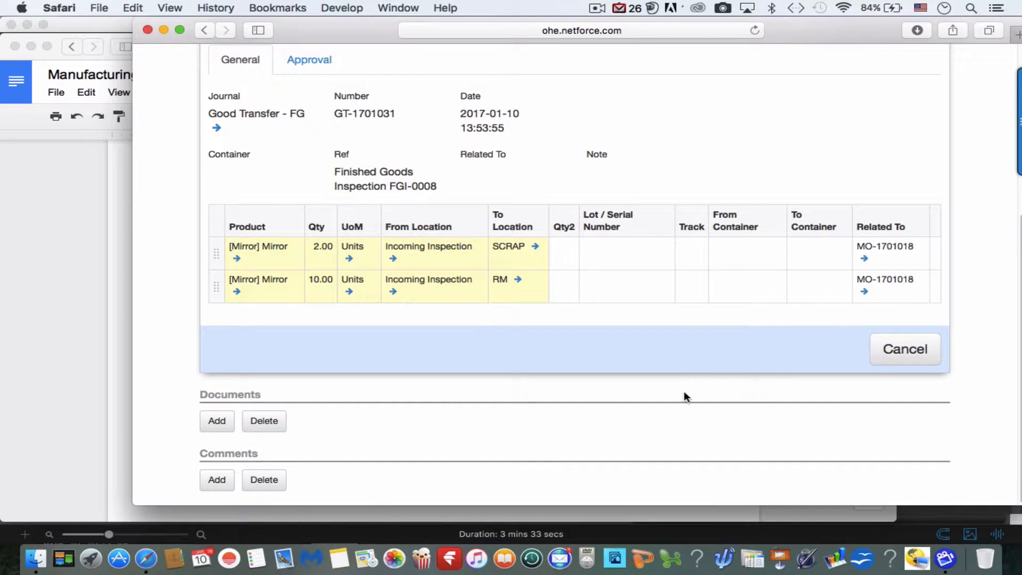
scroll(676, 397, "up", 5)
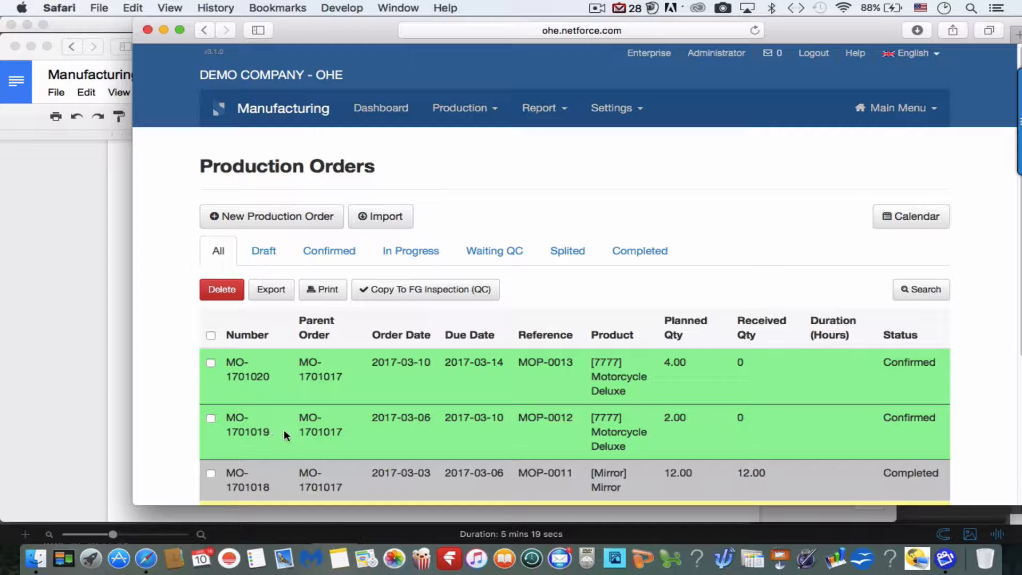
Open MO-1701019 for 2 Motorcycle Deluxe and review its six components, none issued.
left_click(802, 438)
scroll(802, 438, "down", 5)
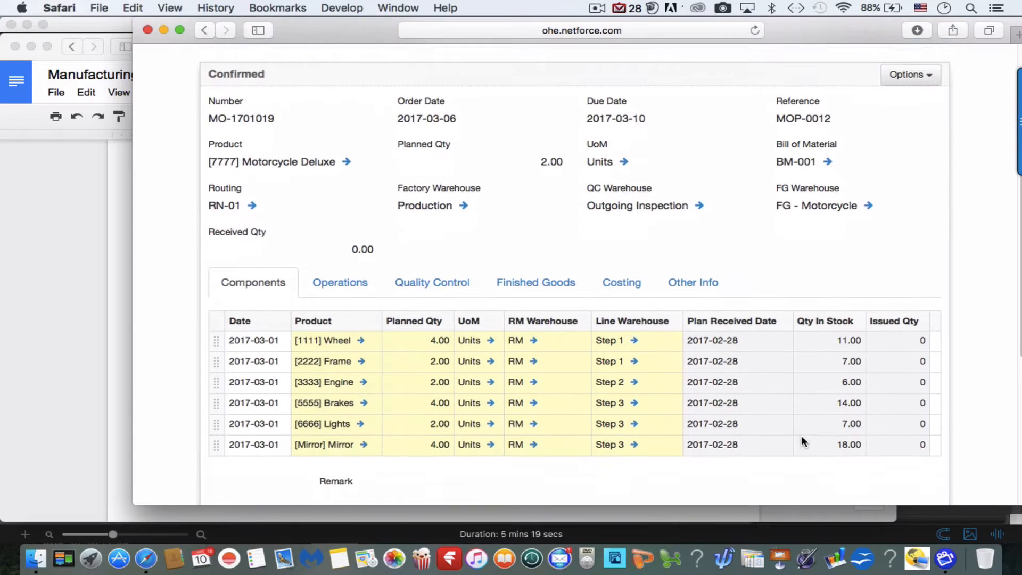
scroll(802, 438, "up", 2)
scroll(802, 438, "down", 7)
scroll(802, 438, "up", 2)
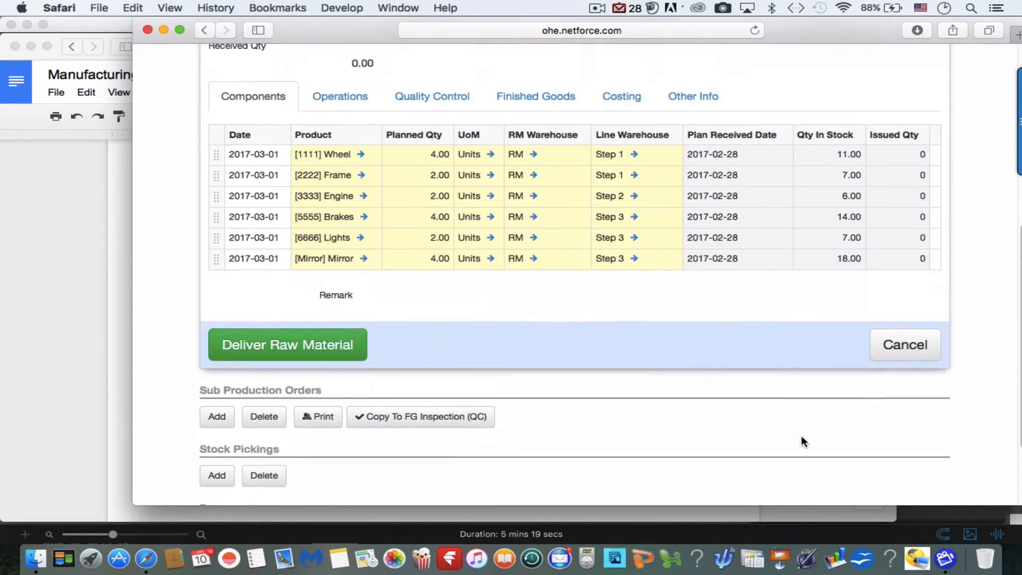
scroll(801, 436, "up", 2)
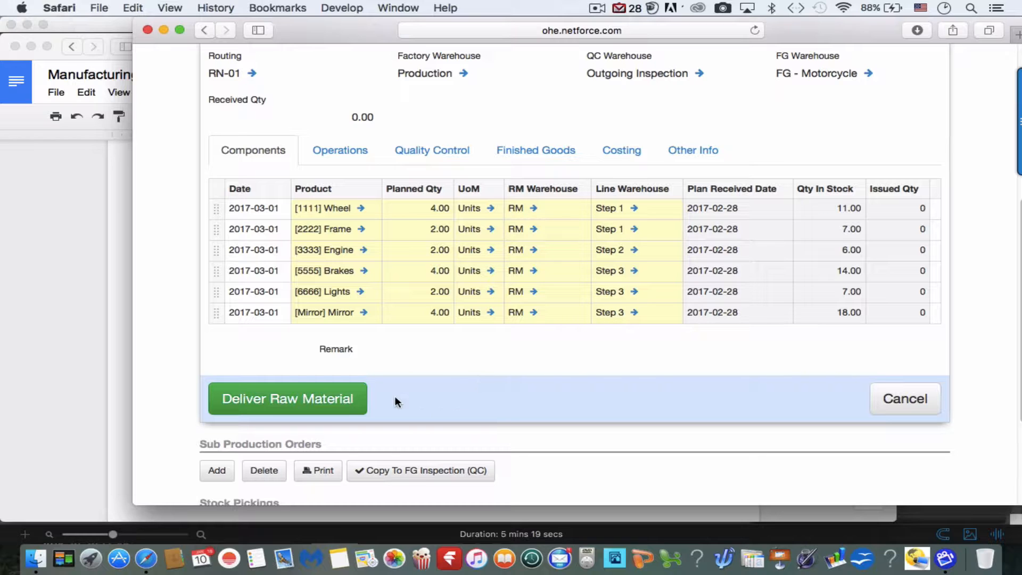
Deliver MO-1701019's raw materials, assigning S/N340 and S/N339 to the two Engines, and validate.
left_click(332, 403)
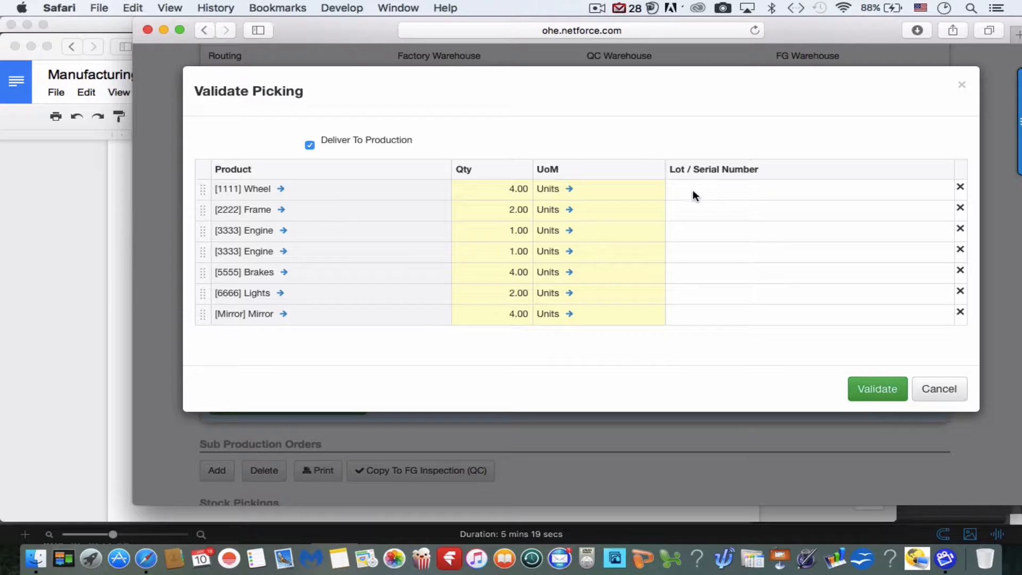
left_click(710, 240)
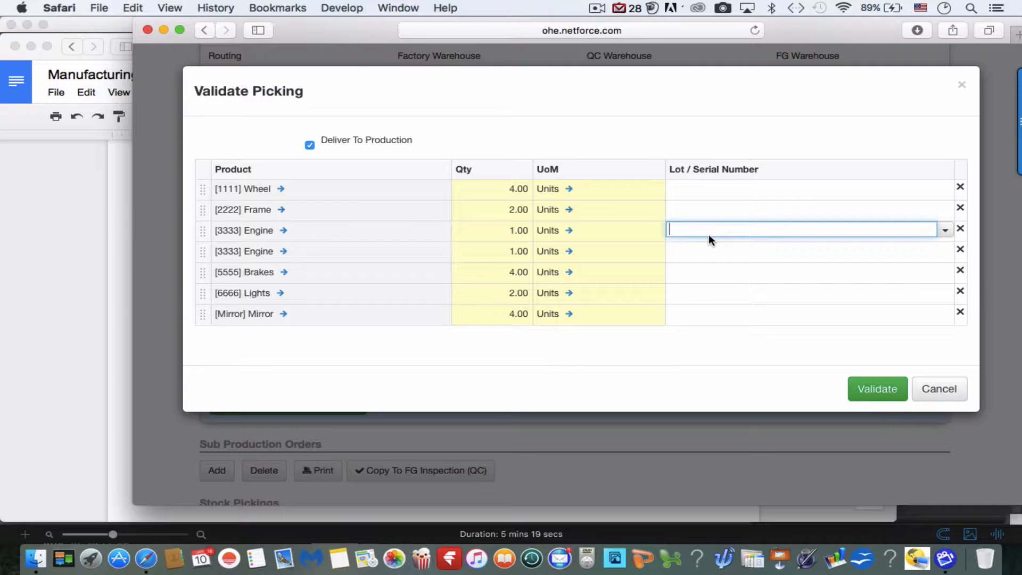
left_click(945, 233)
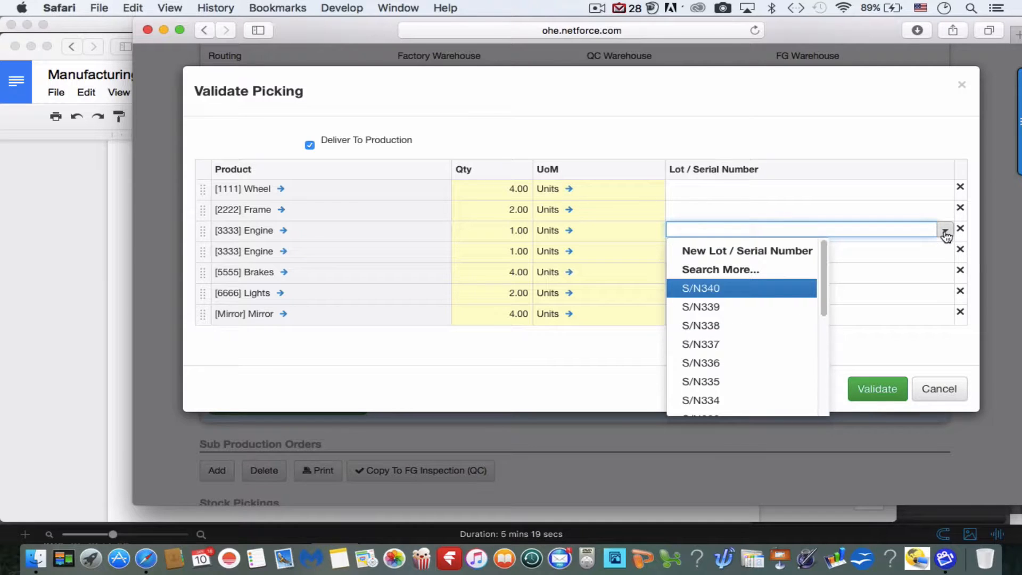
left_click(772, 289)
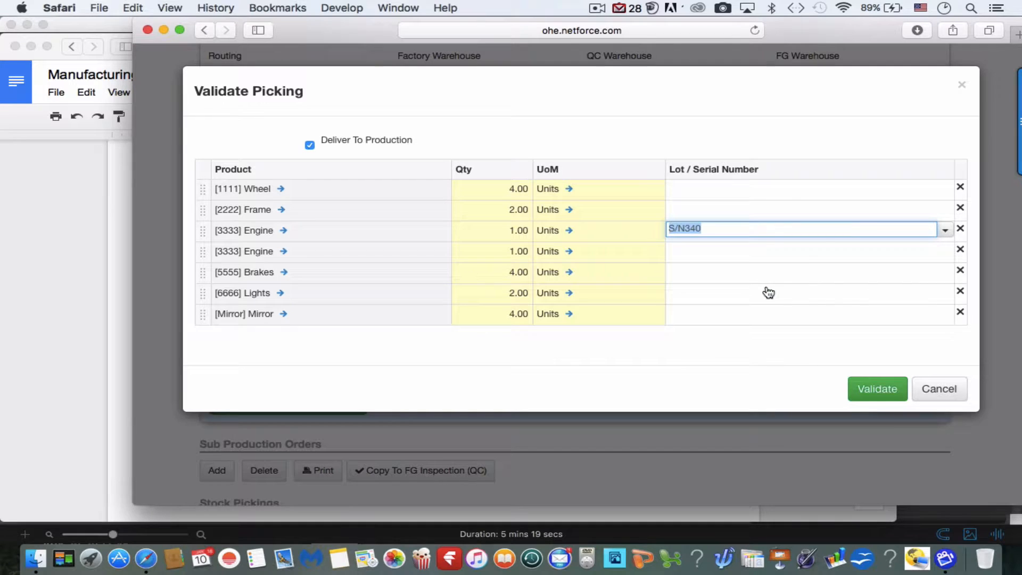
left_click(814, 249)
left_click(946, 252)
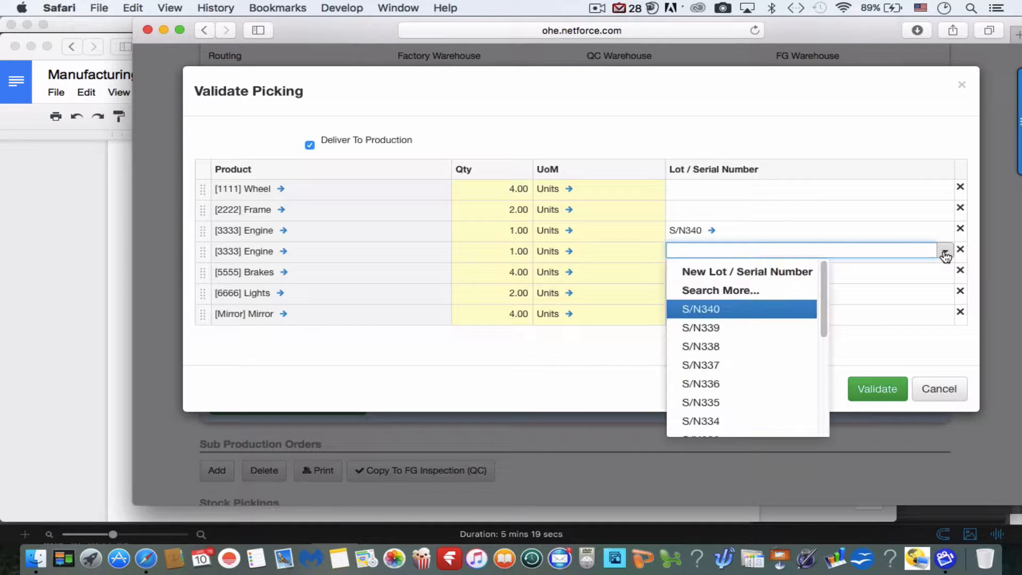
left_click(742, 328)
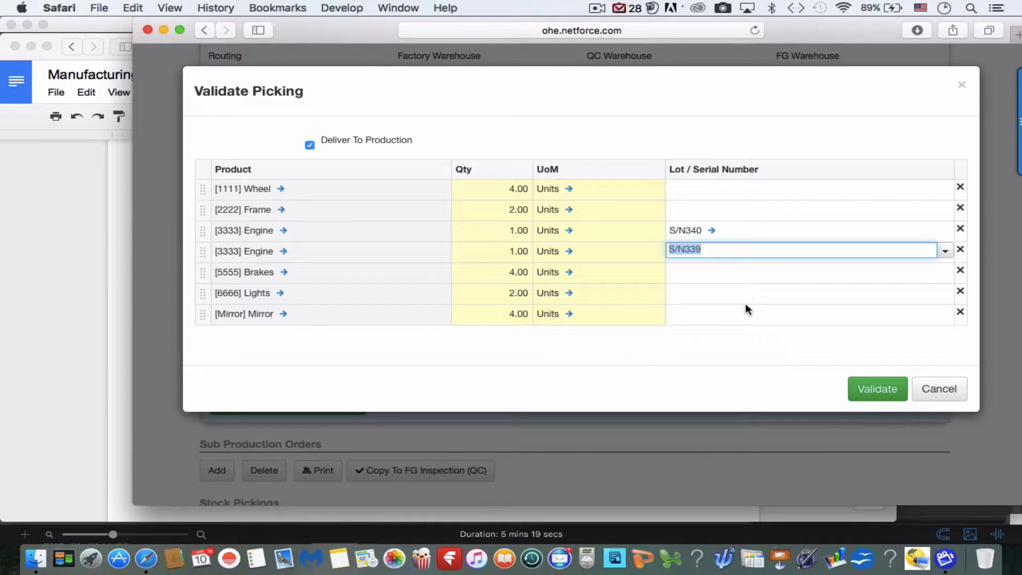
left_click(745, 308)
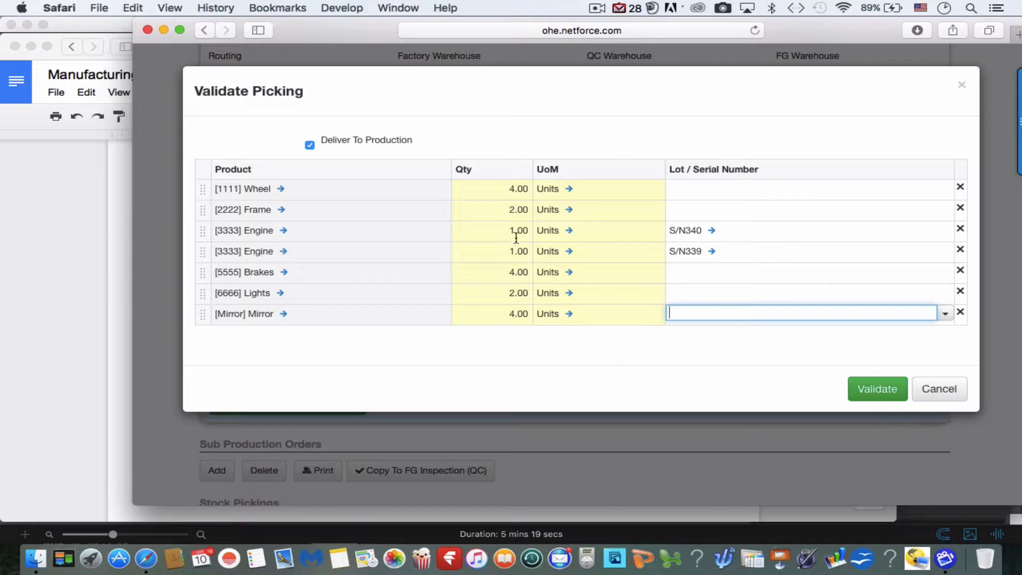
left_click(882, 393)
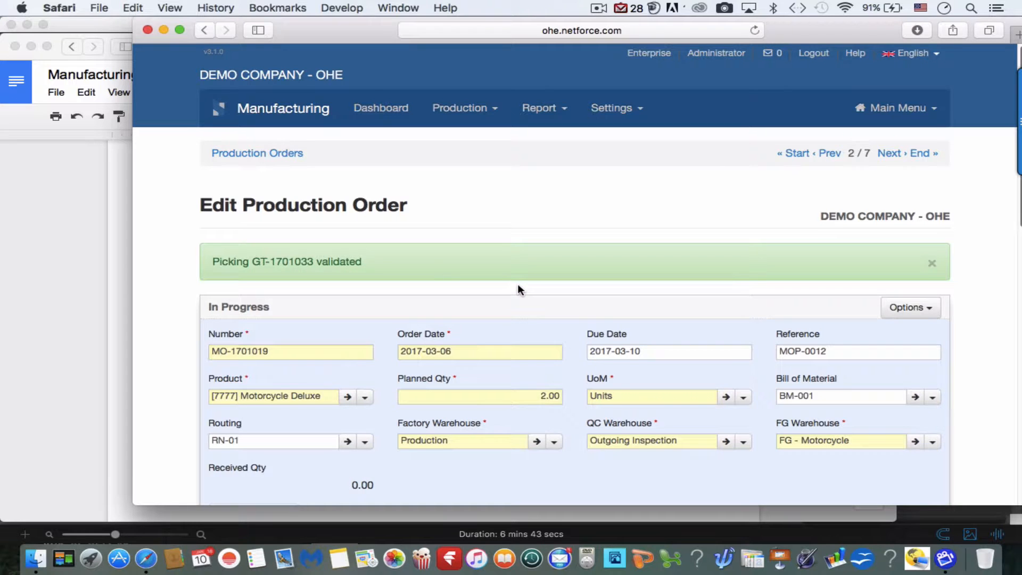
Check the issued component quantities, then reopen MO-1701019 from the Production Orders list.
scroll(517, 287, "down", 5)
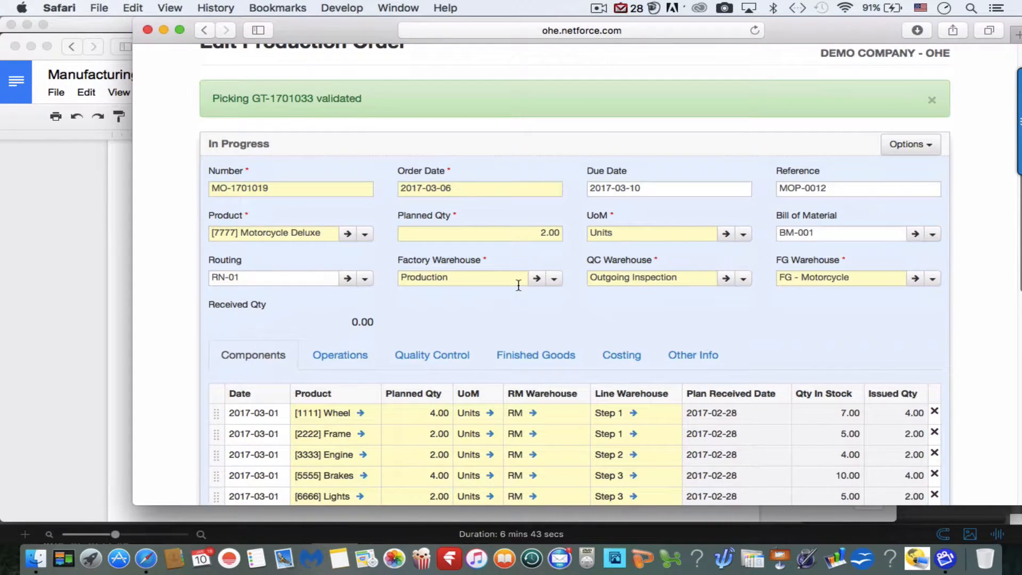
scroll(519, 285, "down", 3)
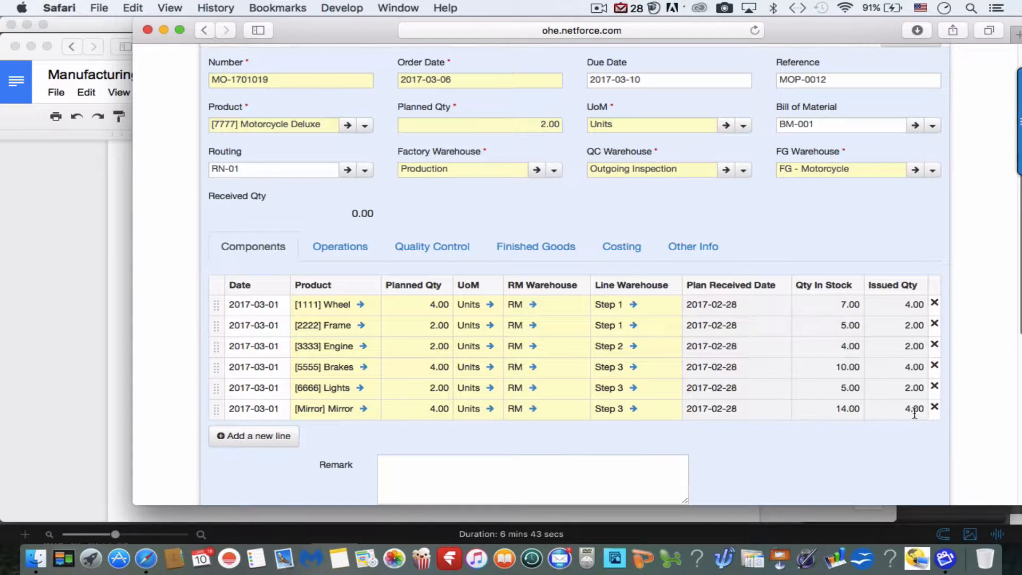
scroll(696, 354, "down", 10)
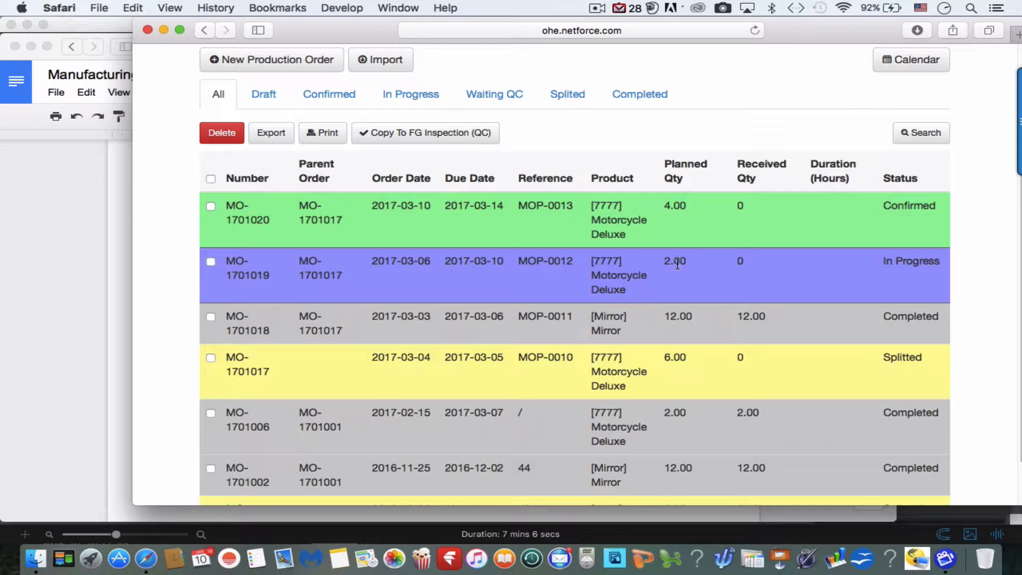
left_click(742, 272)
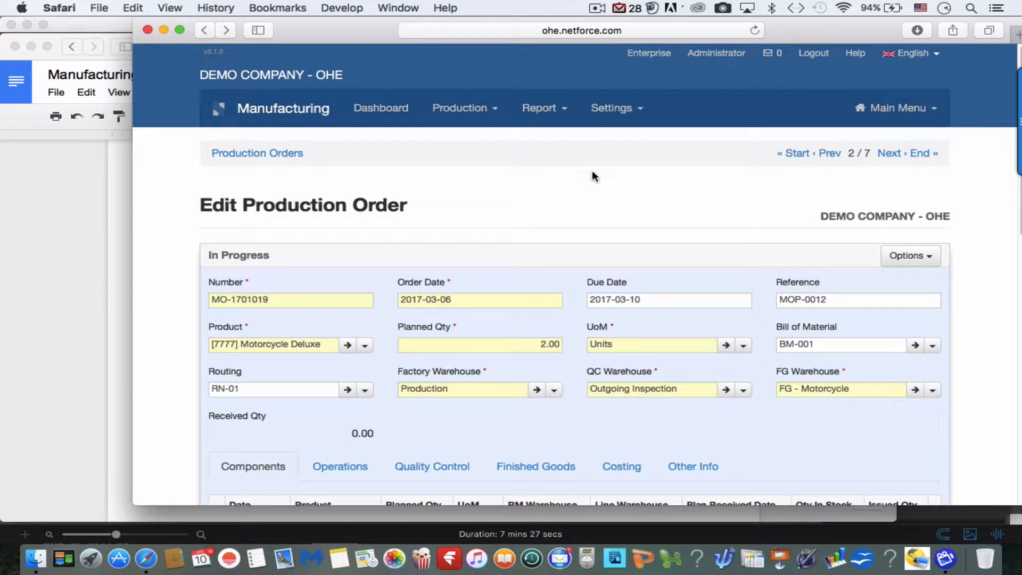
scroll(592, 171, "down", 10)
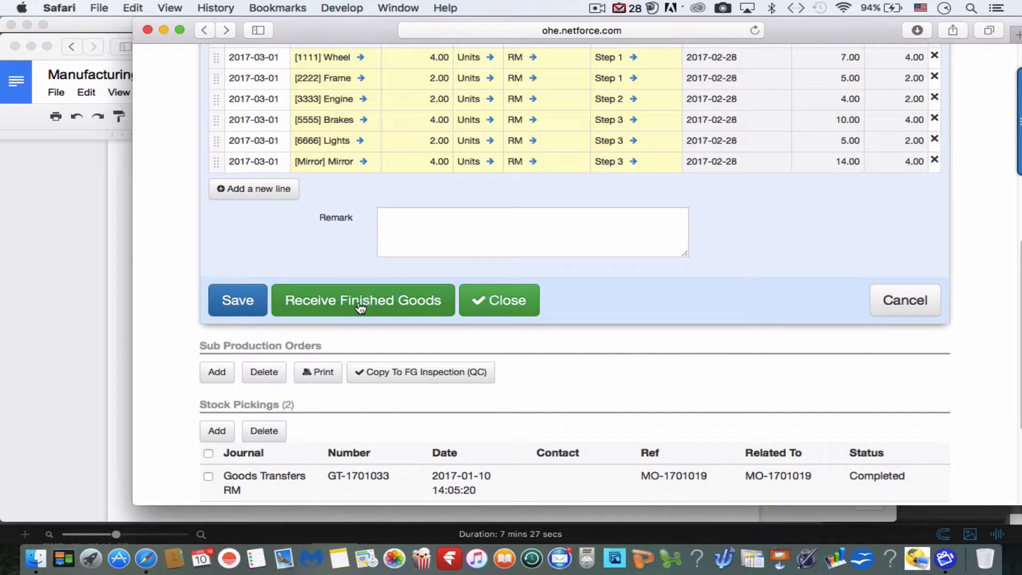
Receive the two Motorcycle Deluxe units under lots 2222 and 1111.
left_click(379, 308)
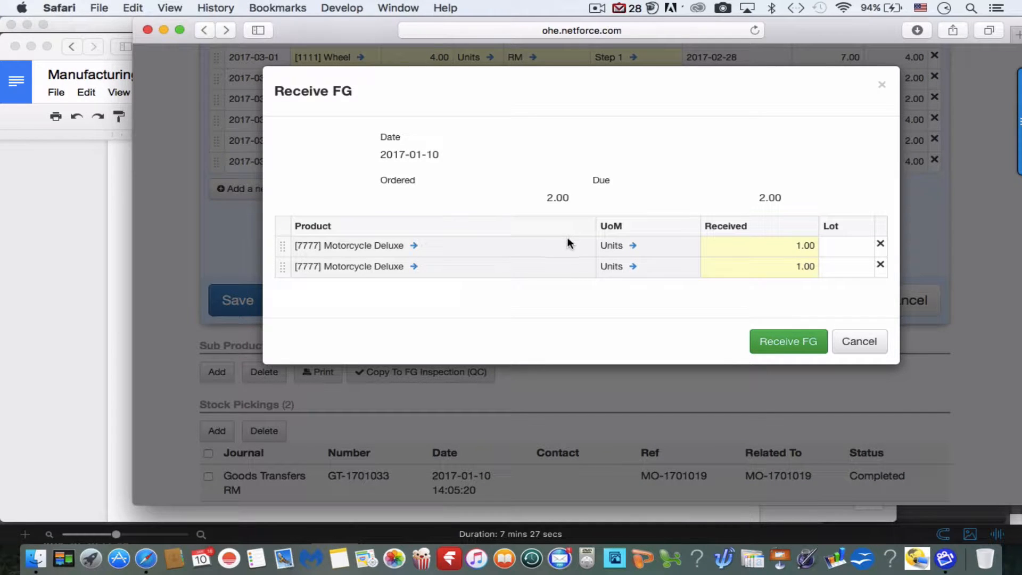
left_click(835, 249)
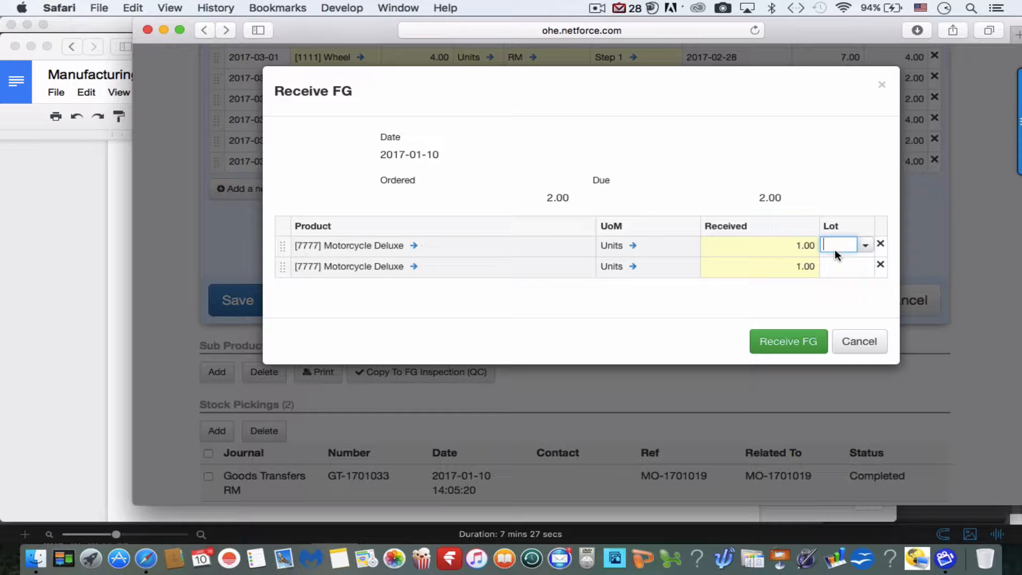
left_click(867, 248)
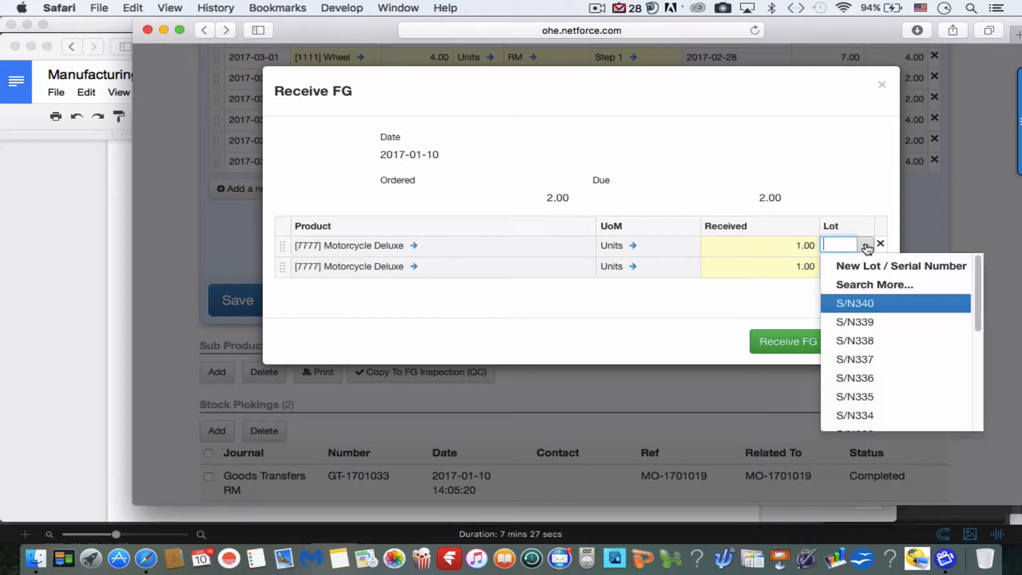
scroll(857, 380, "down", 5)
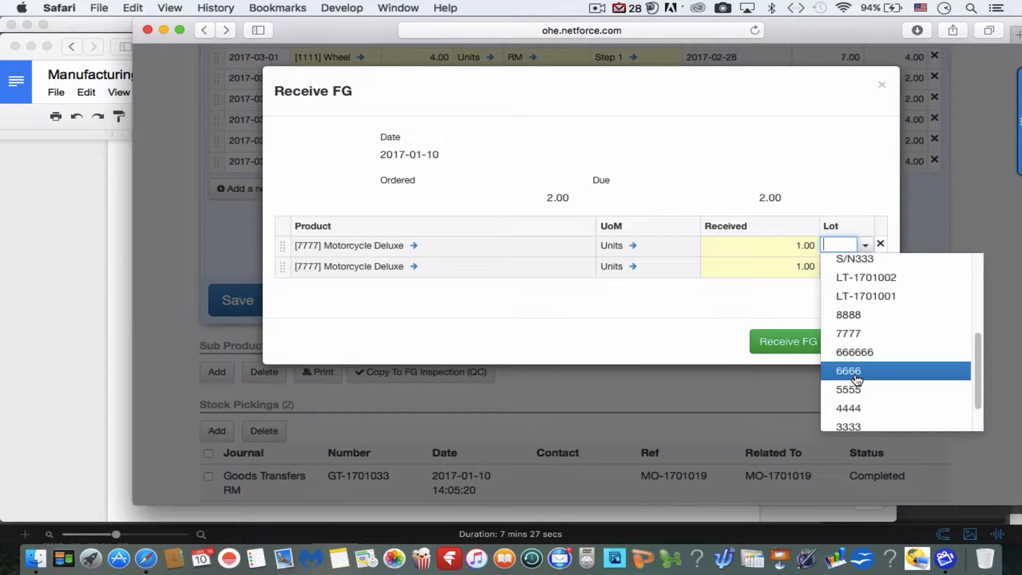
scroll(857, 380, "down", 2)
left_click(855, 400)
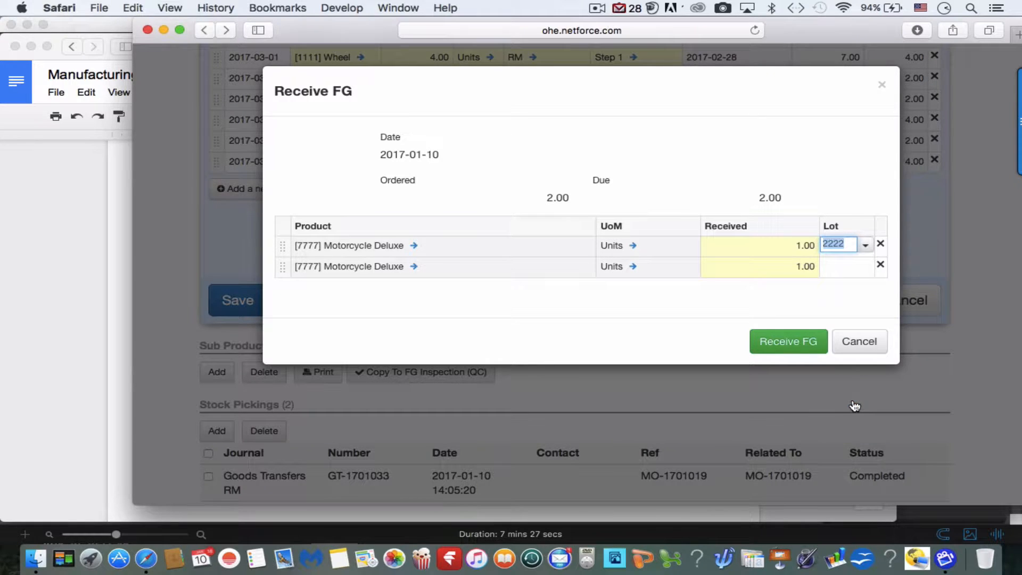
left_click(851, 272)
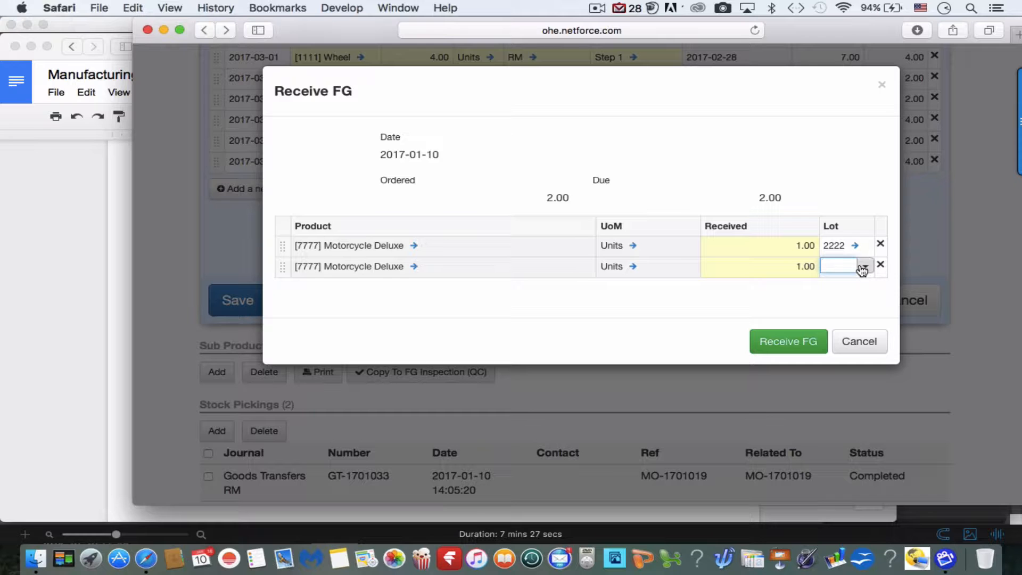
left_click(865, 270)
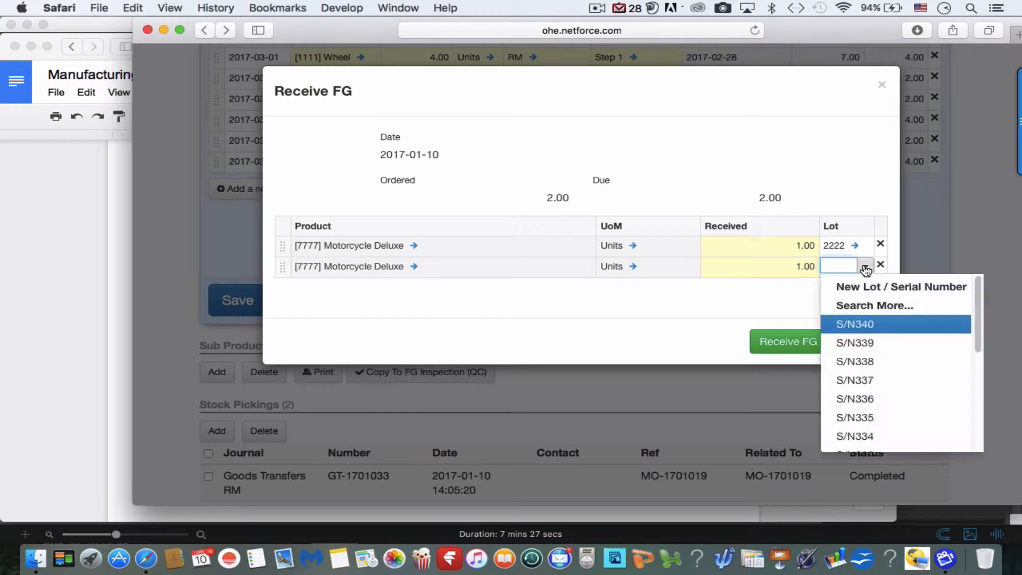
scroll(857, 410, "down", 5)
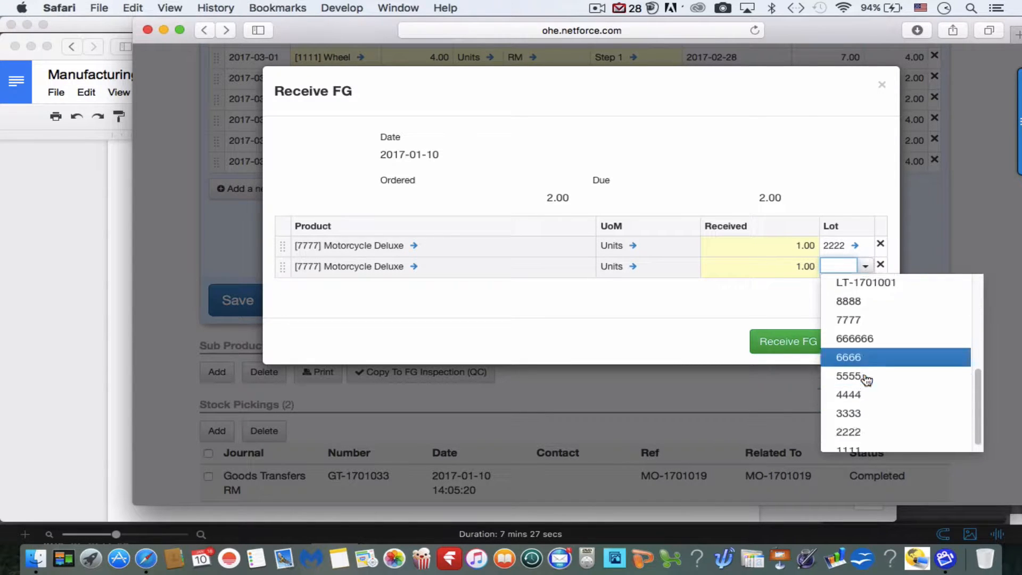
left_click(855, 442)
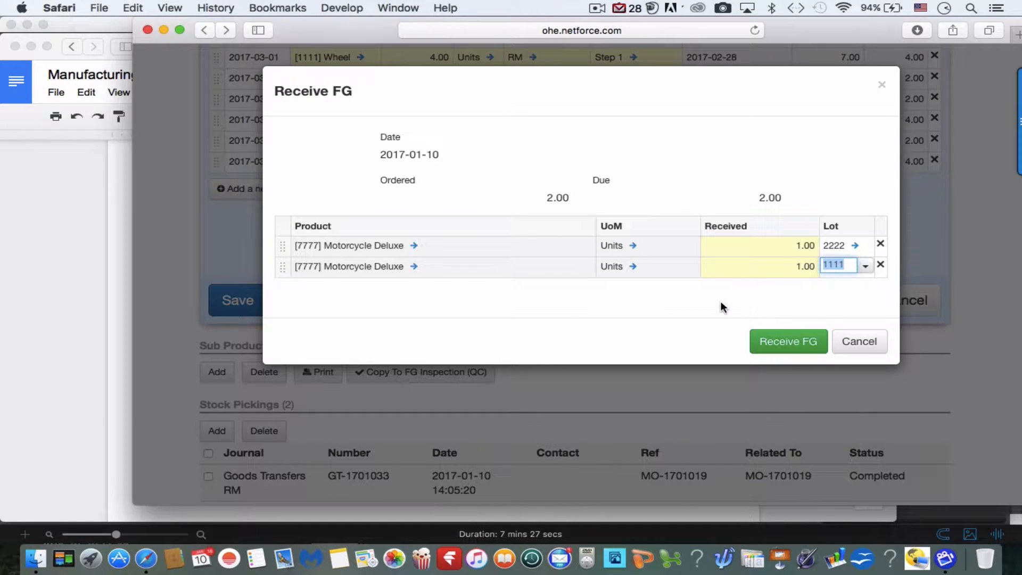
left_click(781, 345)
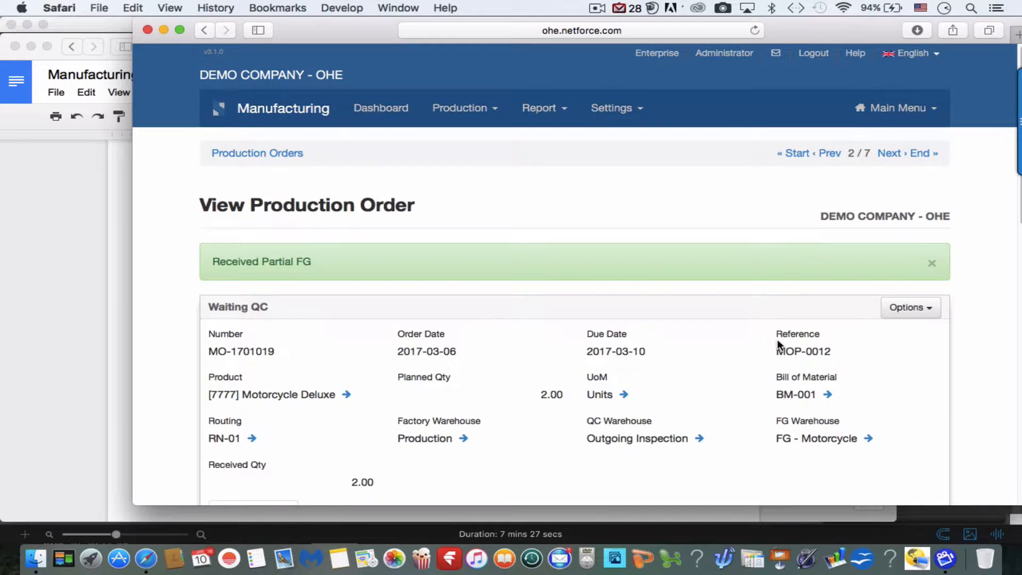
Confirm MO-1701019 is Waiting QC with 2.00 Motorcycle Deluxe received, then reopen it and show its Options.
scroll(778, 343, "down", 10)
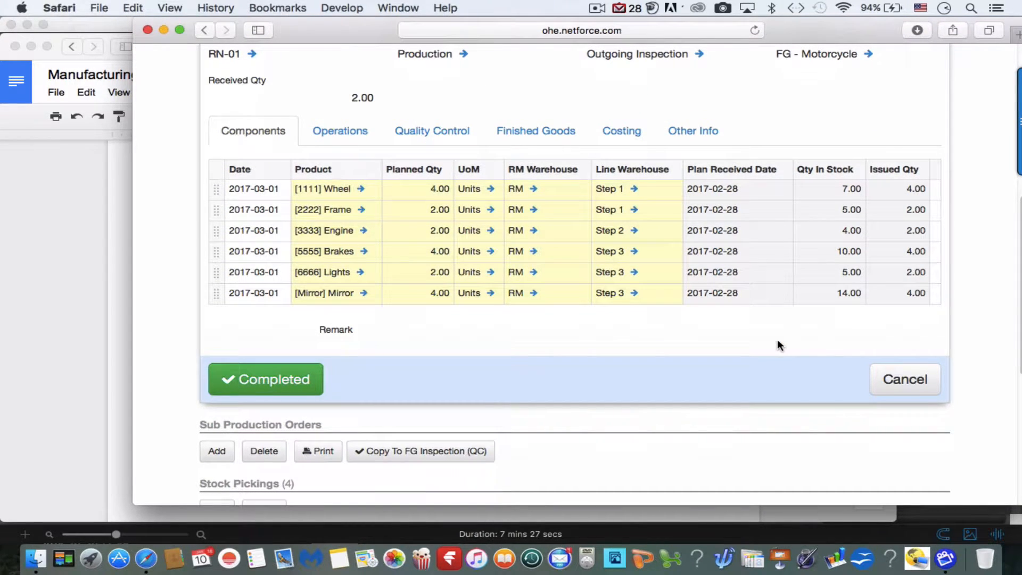
scroll(778, 340, "up", 8)
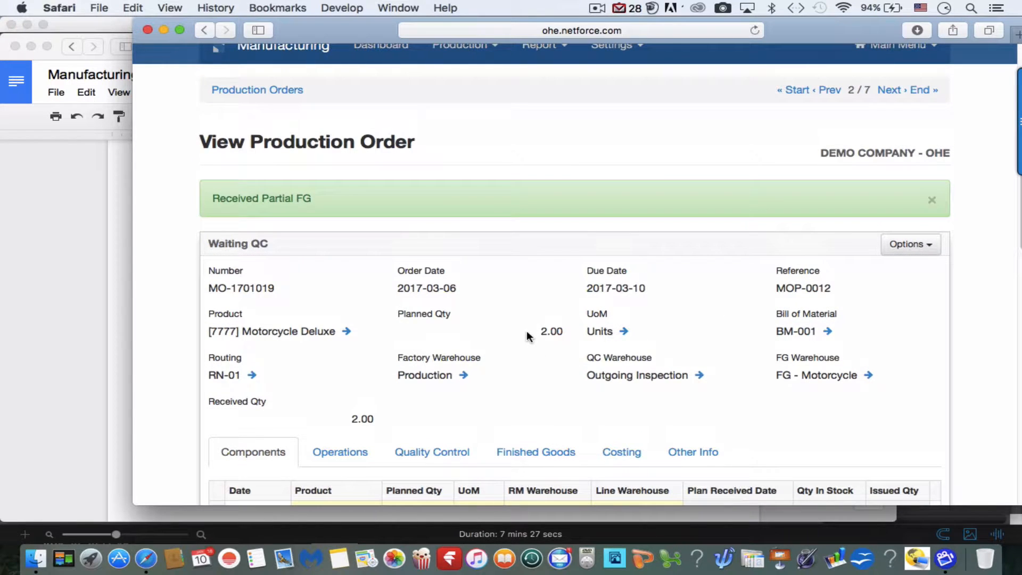
scroll(462, 429, "down", 2)
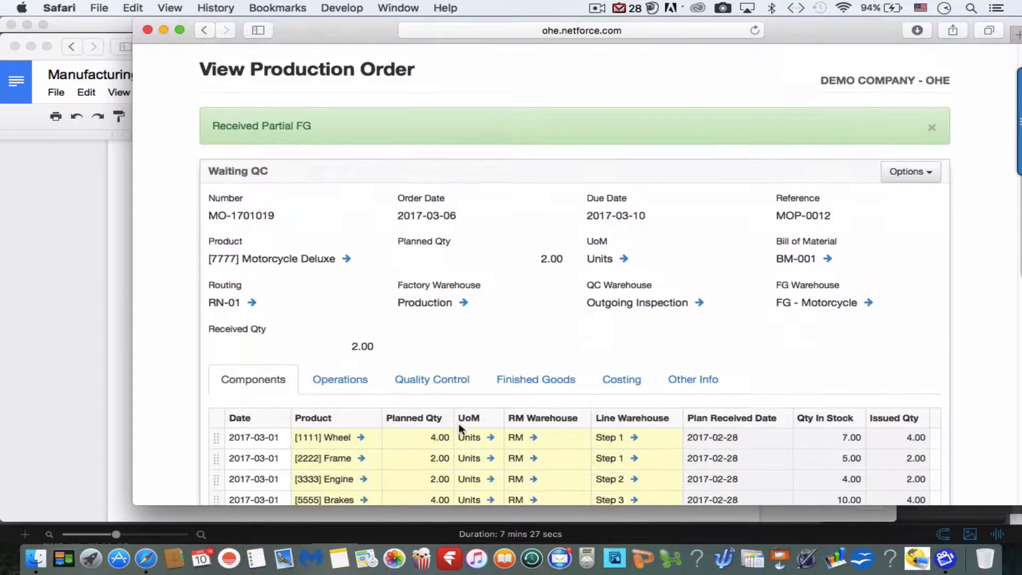
scroll(461, 428, "down", 5)
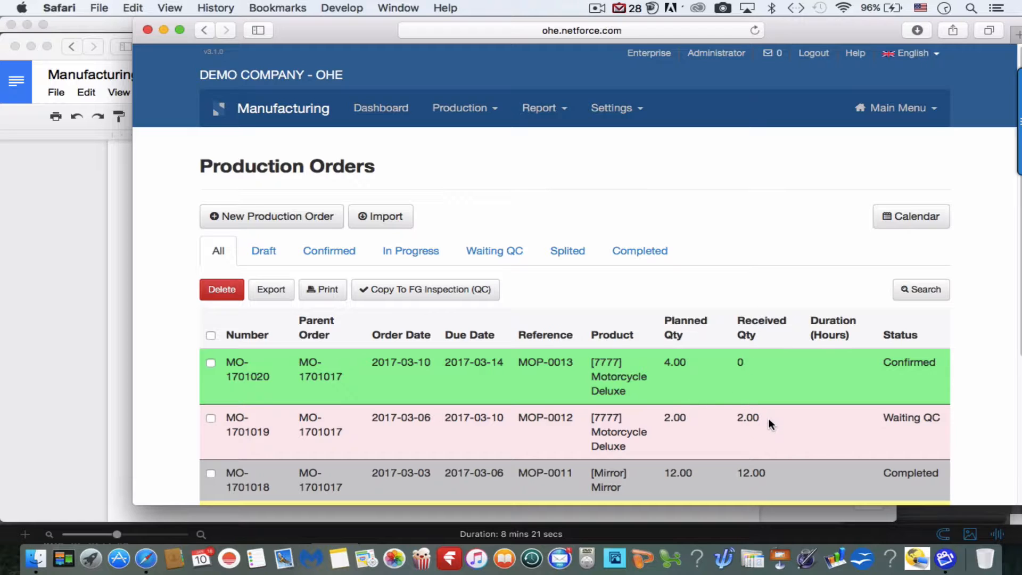
left_click(745, 425)
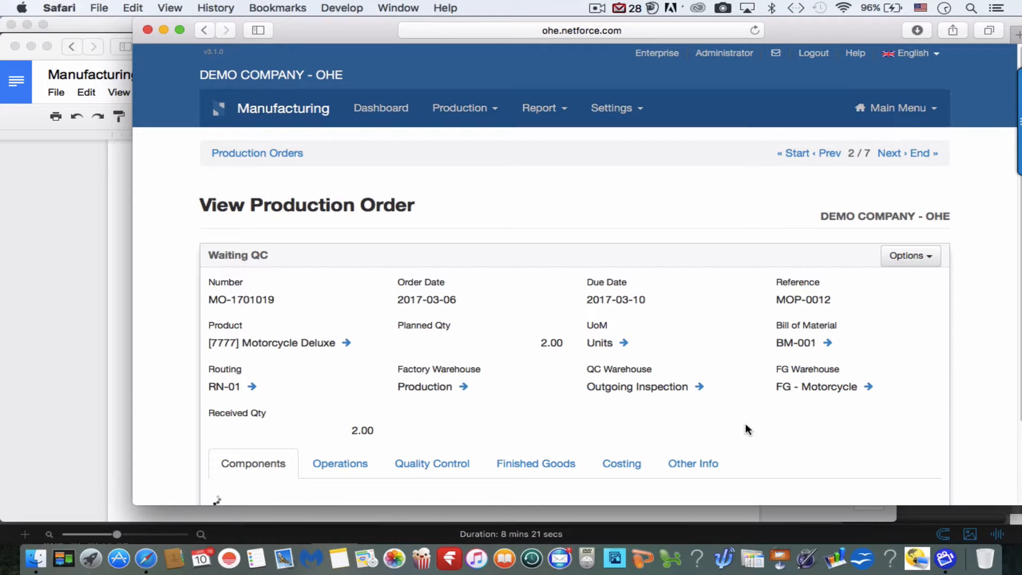
scroll(746, 429, "down", 2)
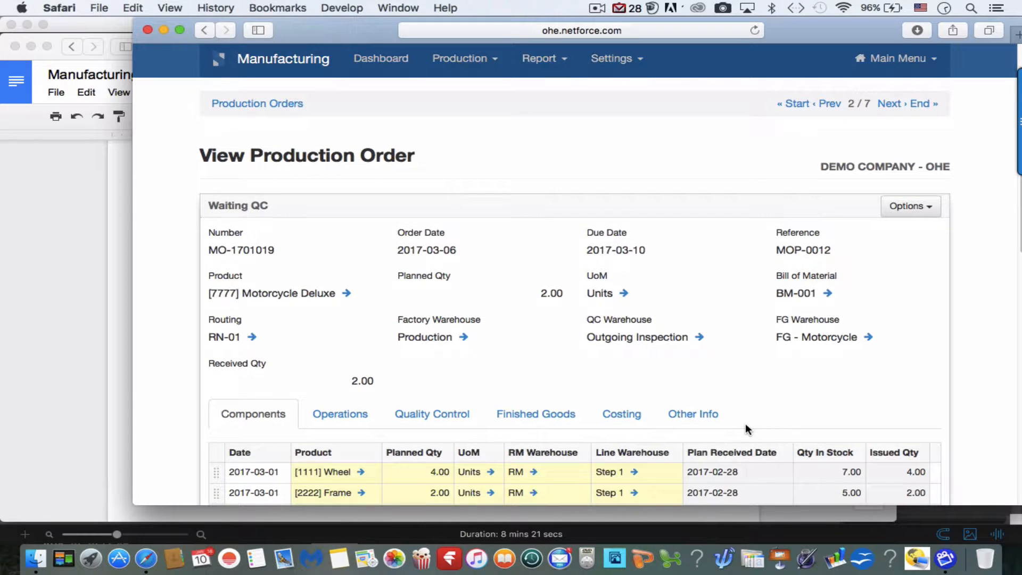
left_click(917, 206)
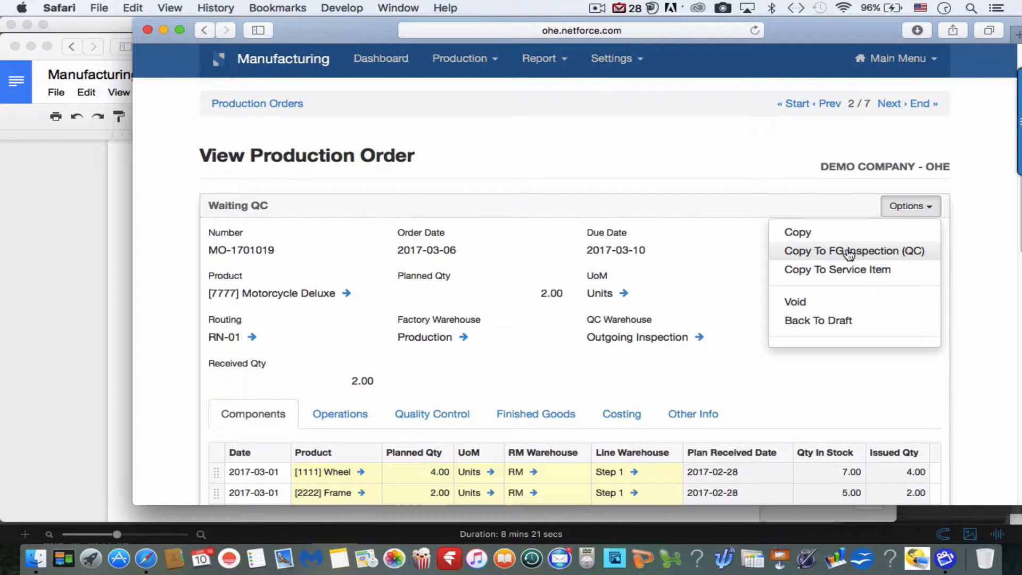
Copy MO-1701019 to a finished-good inspection, passing 1 of lot 2222 and 0 of lot 1111, then validate.
left_click(849, 252)
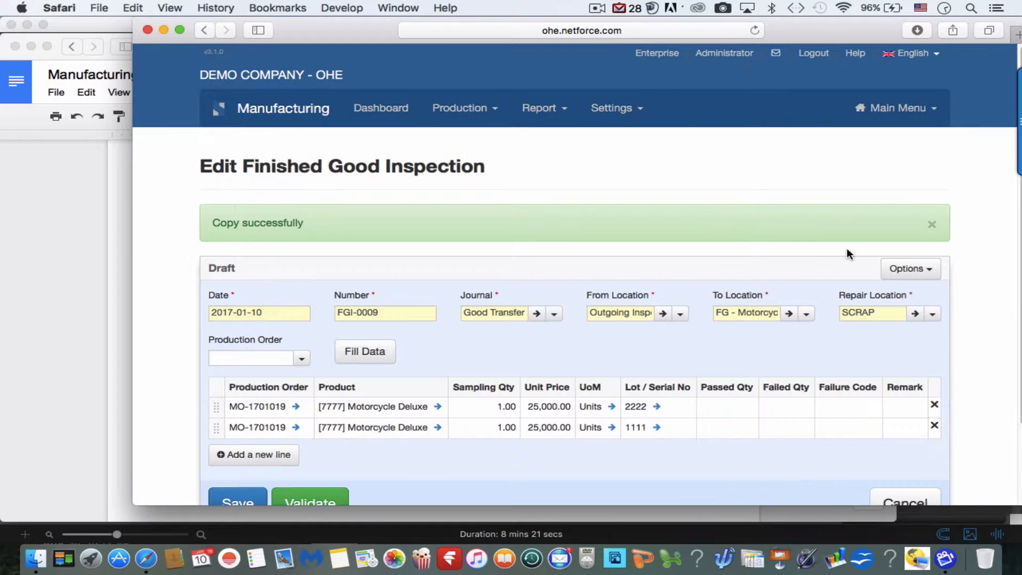
scroll(621, 378, "down", 2)
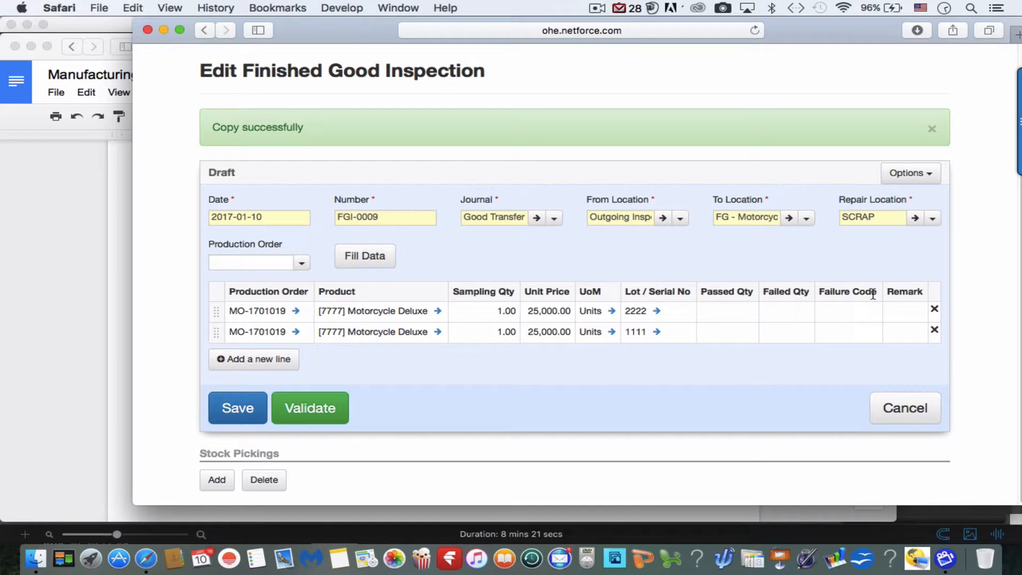
left_click(717, 315)
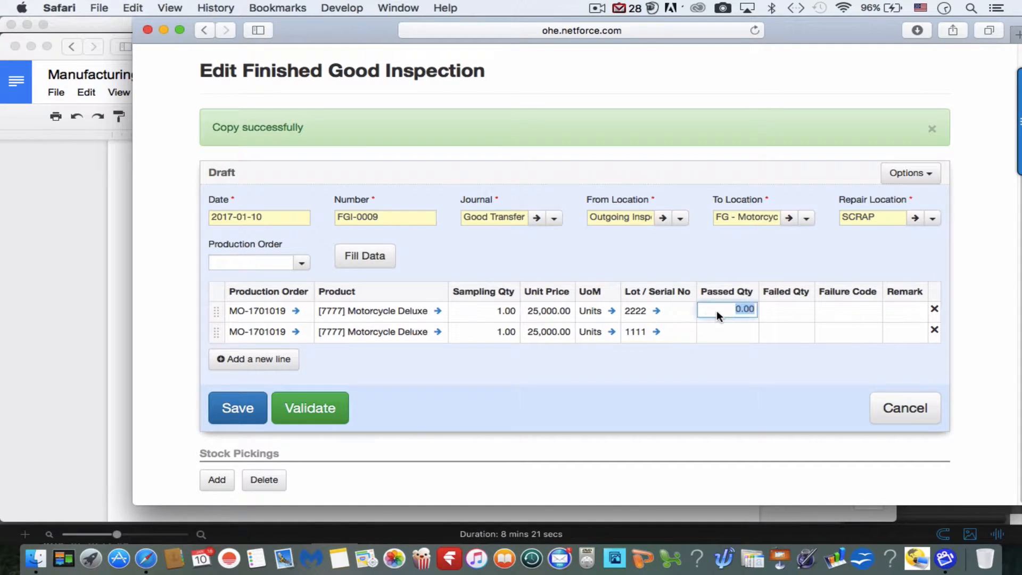
type("1")
left_click(725, 341)
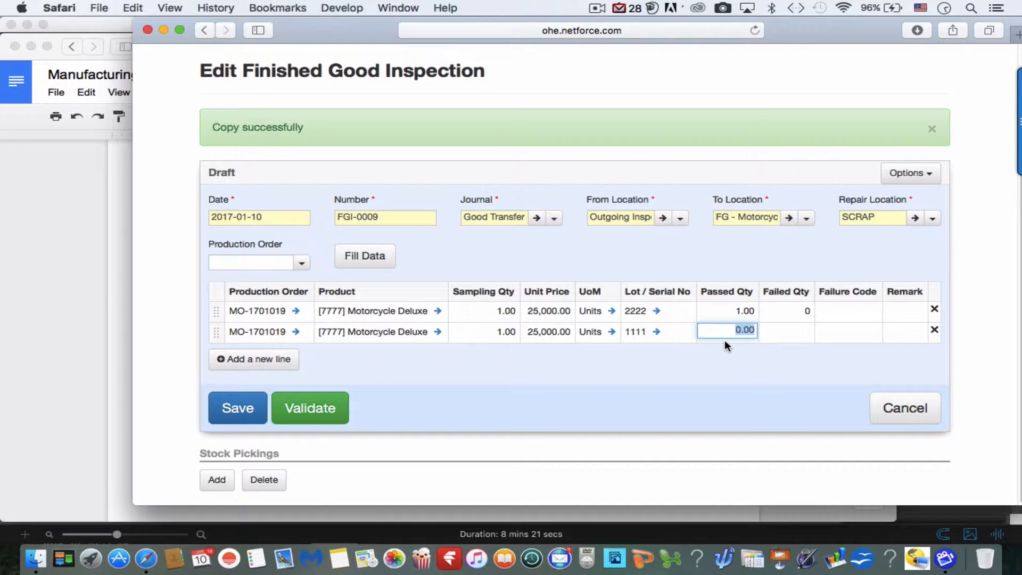
type("0")
left_click(769, 369)
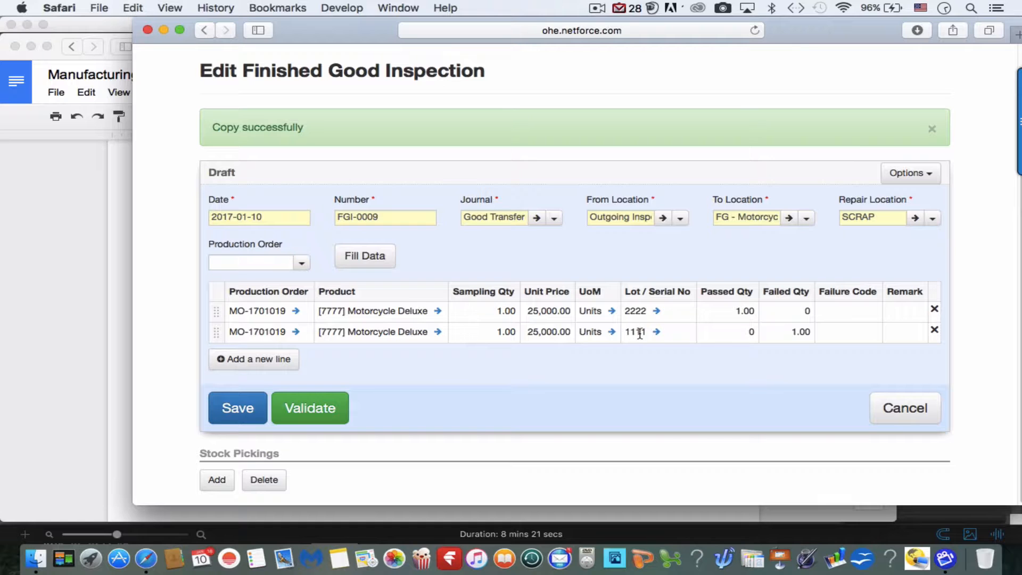
left_click(337, 417)
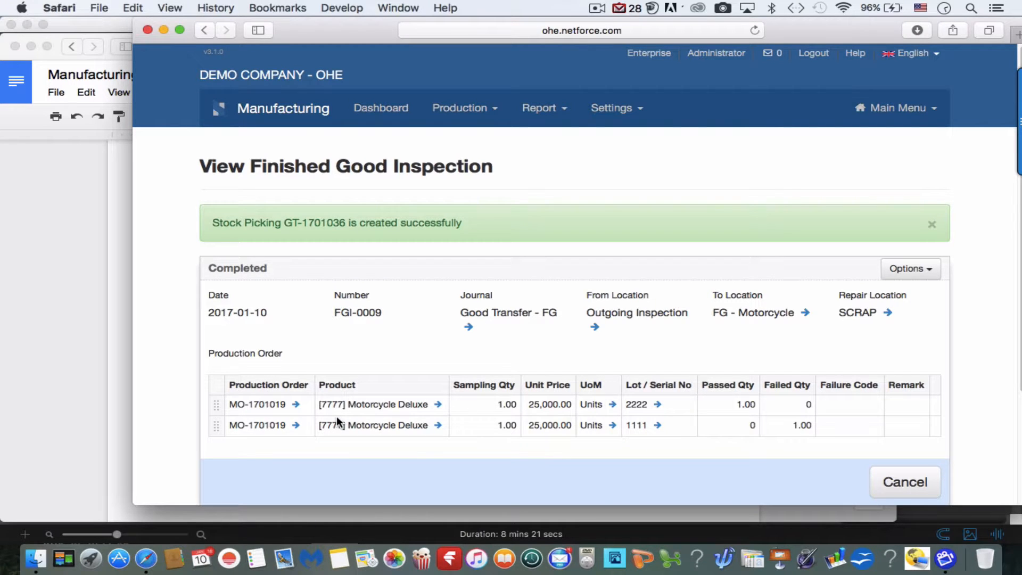
Open completed goods transfer GT-1701036 from the inspection's Stock Pickings.
scroll(337, 416, "down", 5)
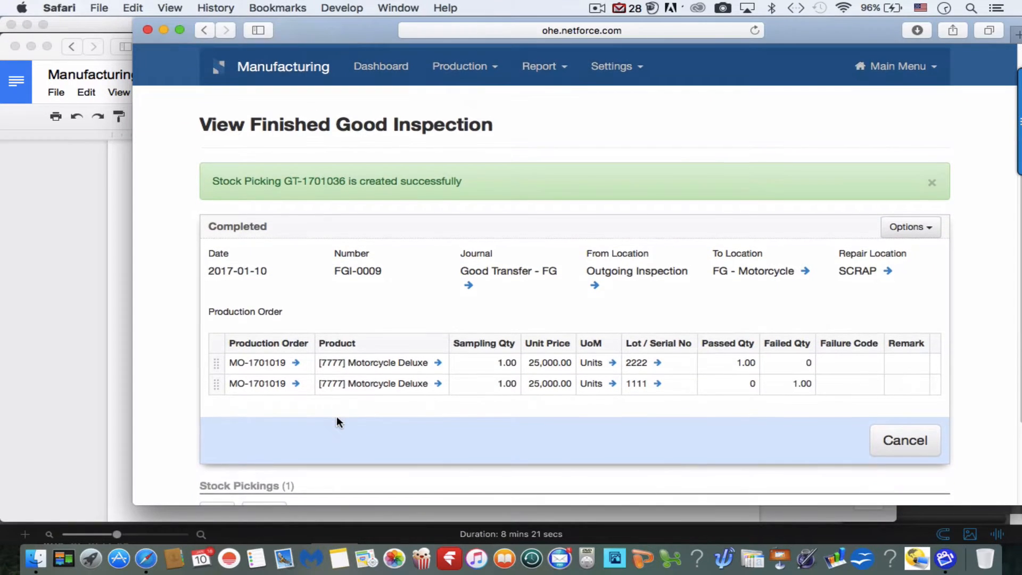
scroll(336, 416, "down", 1)
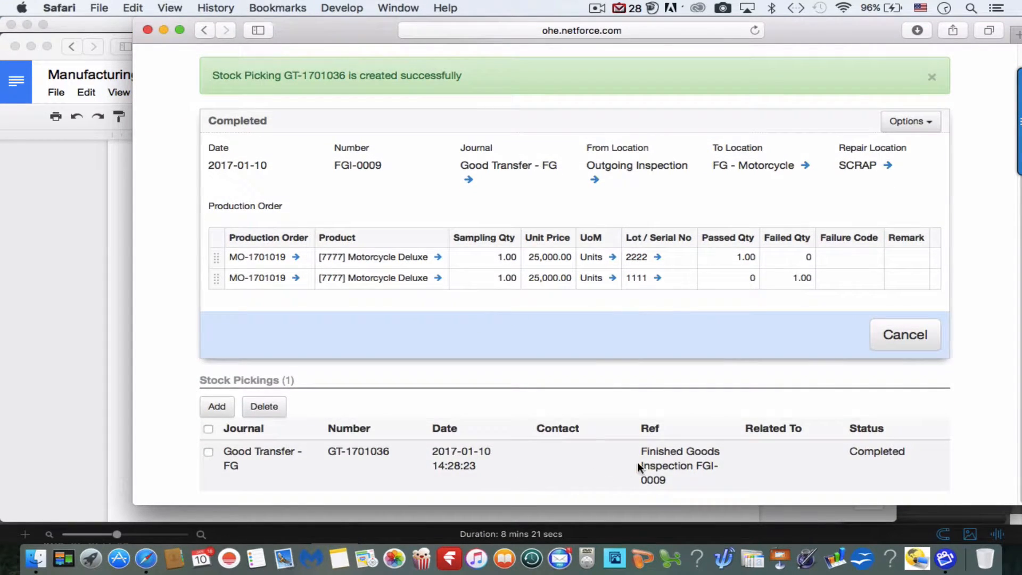
left_click(666, 460)
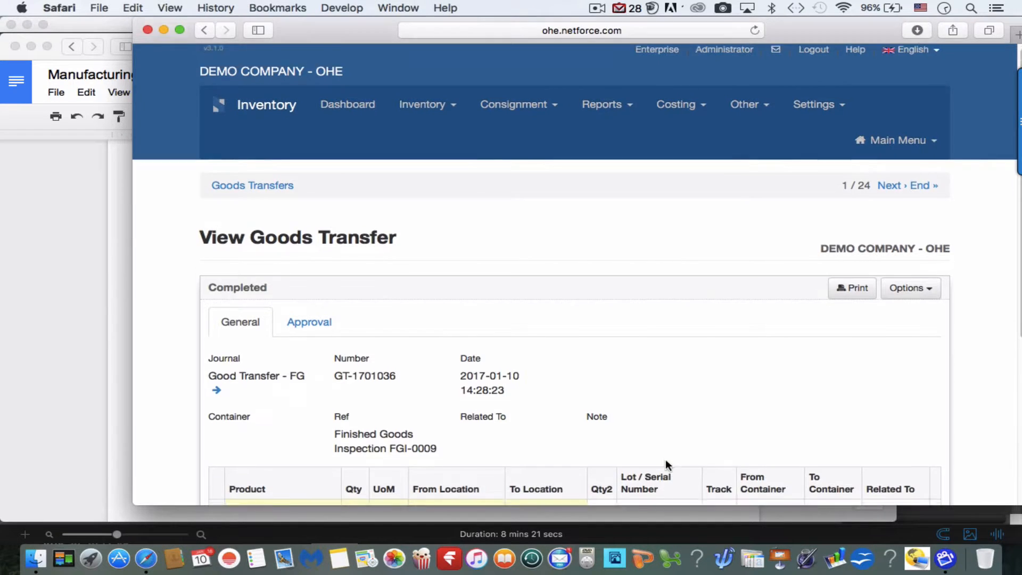
scroll(666, 466, "down", 5)
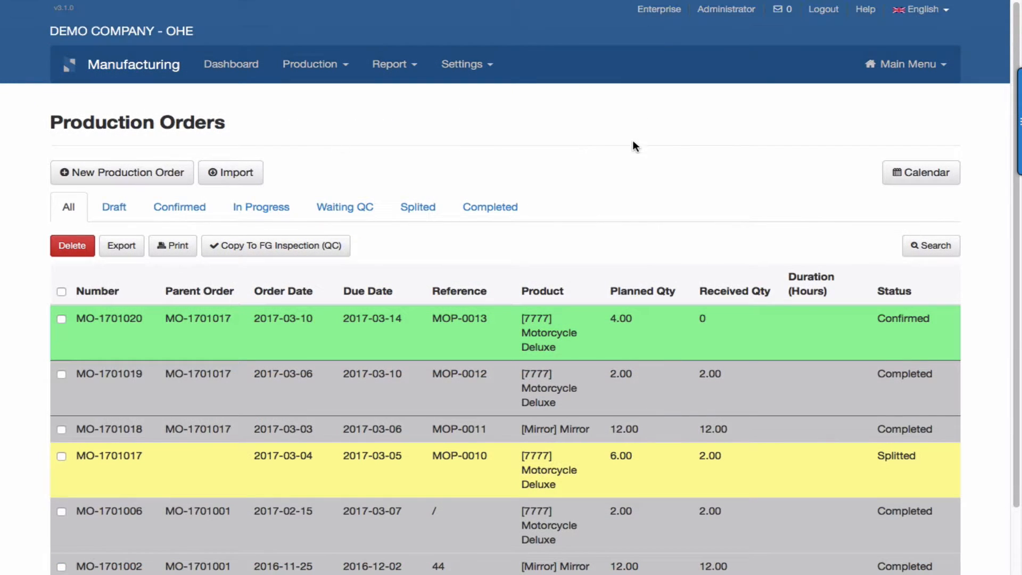
Copy completed production order MO-1701019 to a service item from its Options menu.
left_click(551, 400)
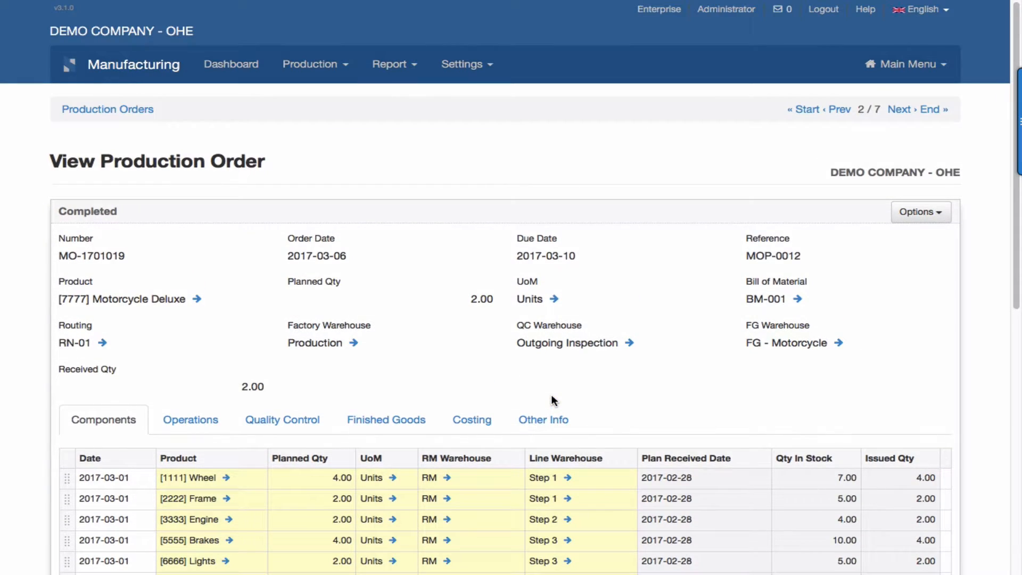
left_click(925, 213)
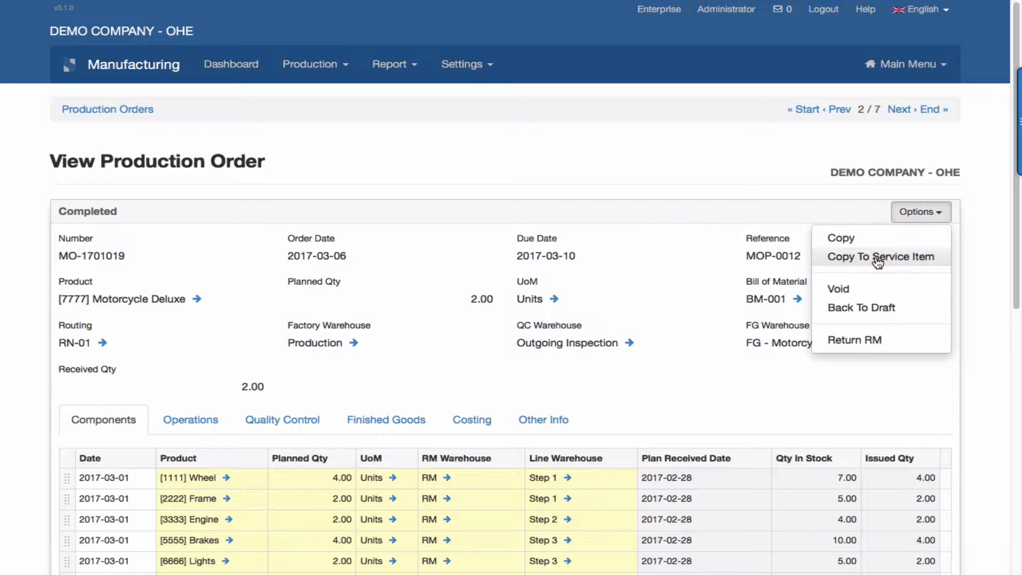
left_click(877, 261)
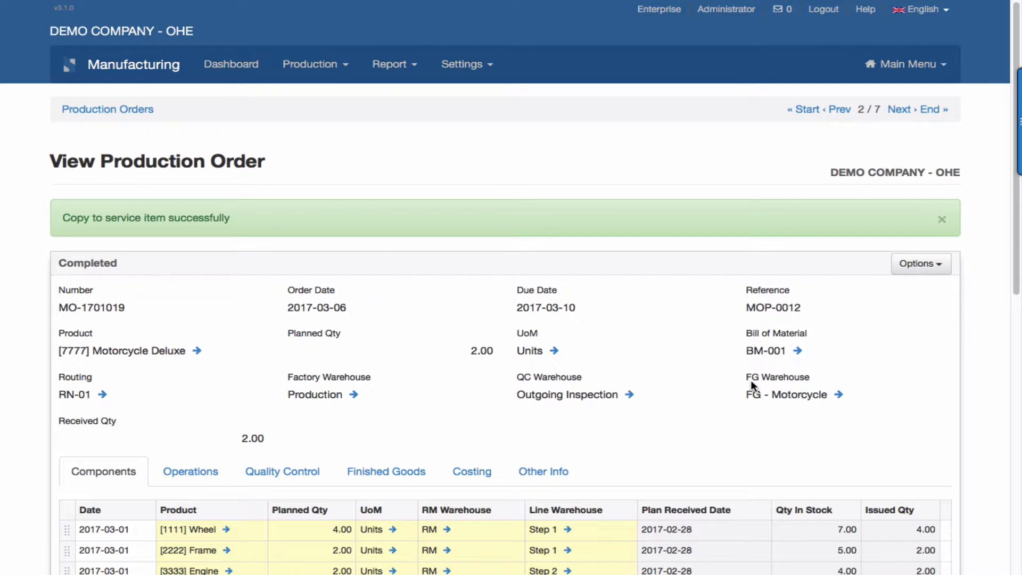
scroll(751, 385, "down", 5)
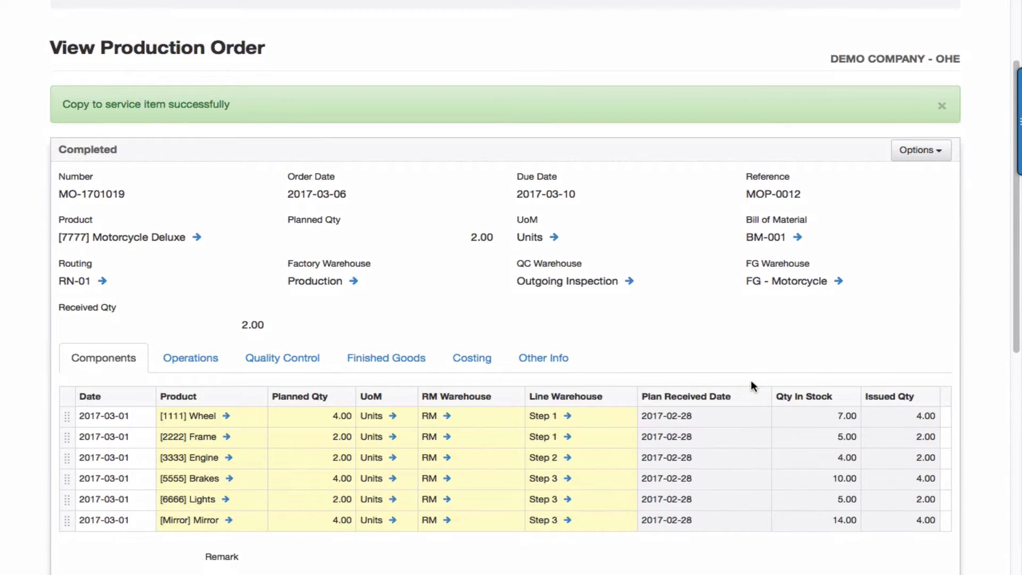
scroll(750, 381, "up", 5)
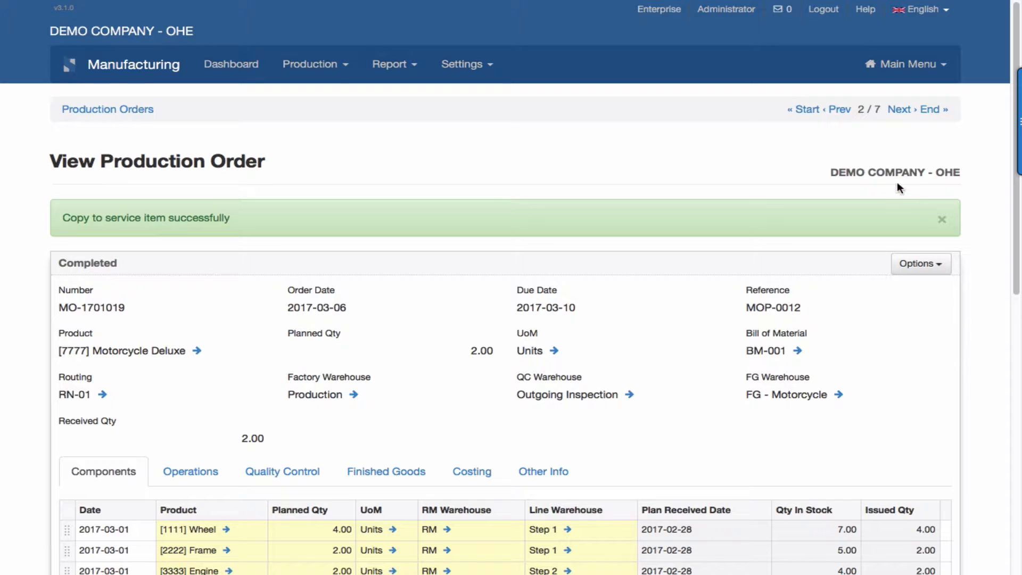
Switch to the Services module and open service item SM-1701009 (Motorcycle Deluxe, lot 2222).
left_click(916, 64)
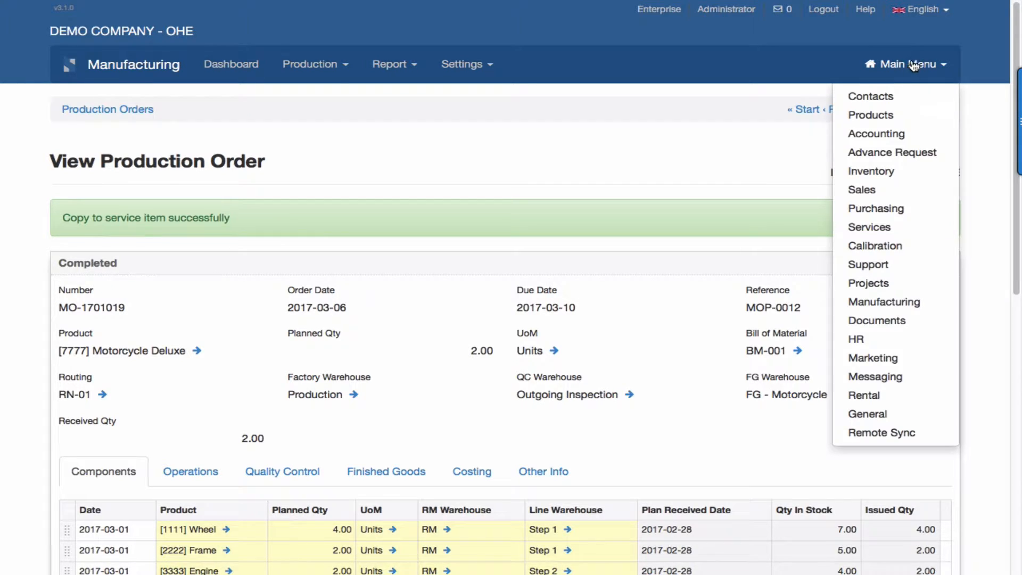
left_click(878, 227)
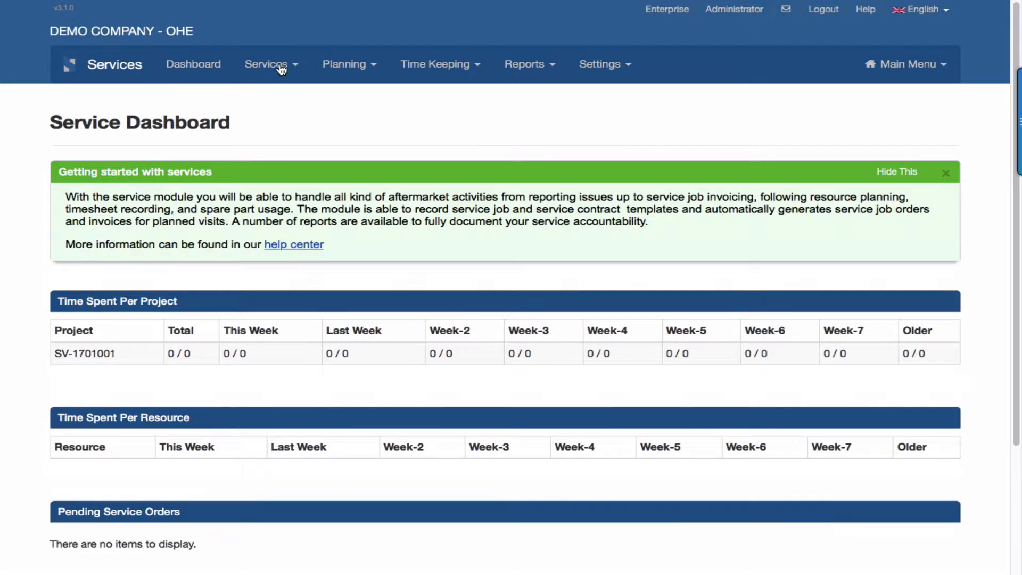
left_click(283, 65)
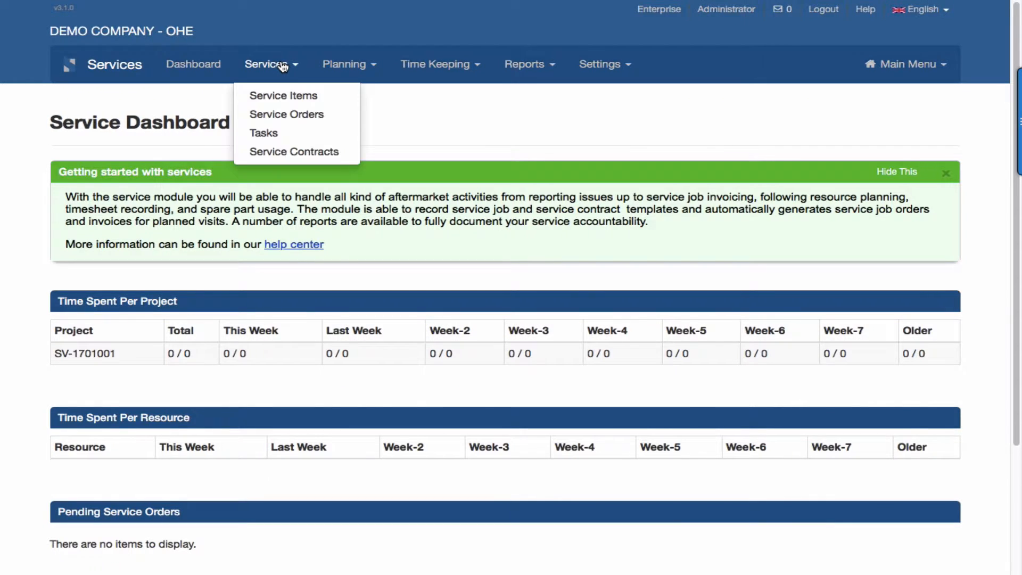
left_click(284, 97)
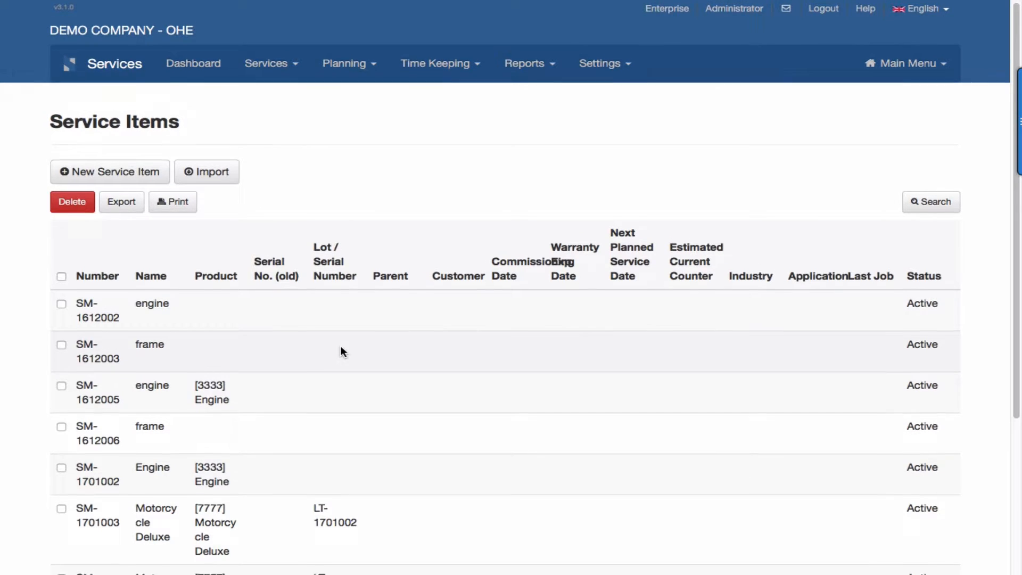
scroll(341, 352, "down", 4)
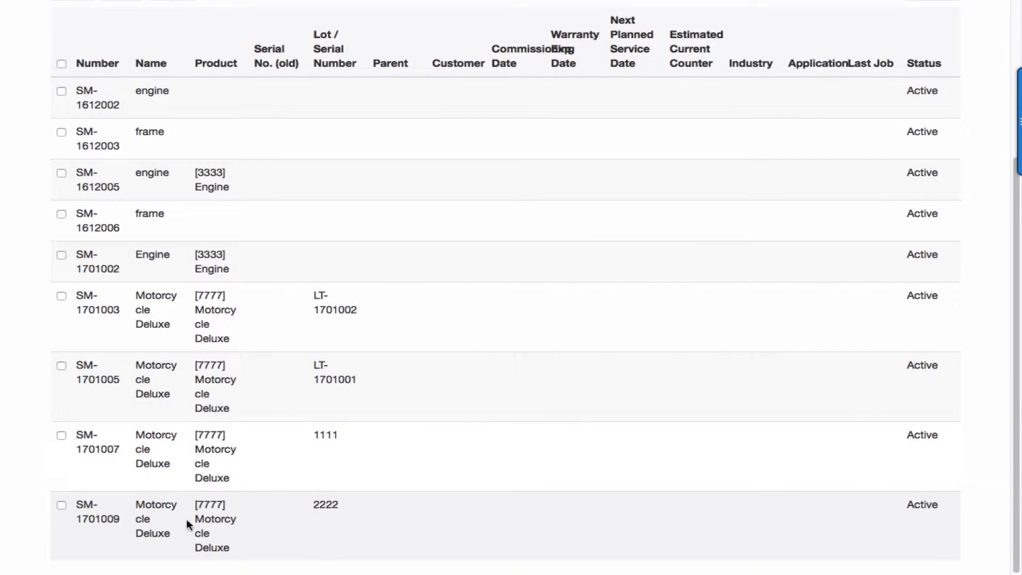
left_click(213, 519)
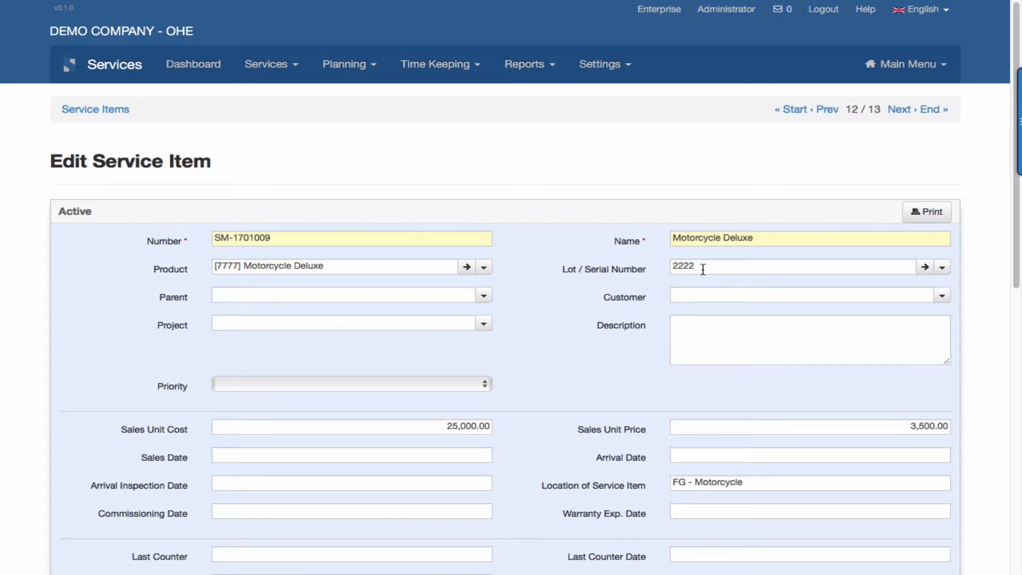
scroll(710, 267, "down", 2)
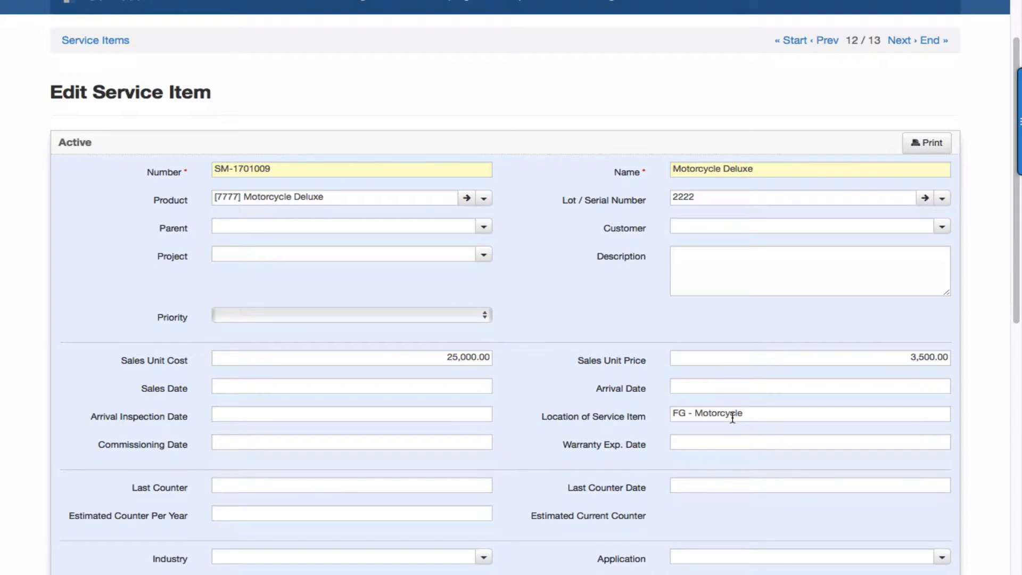
scroll(733, 418, "down", 2)
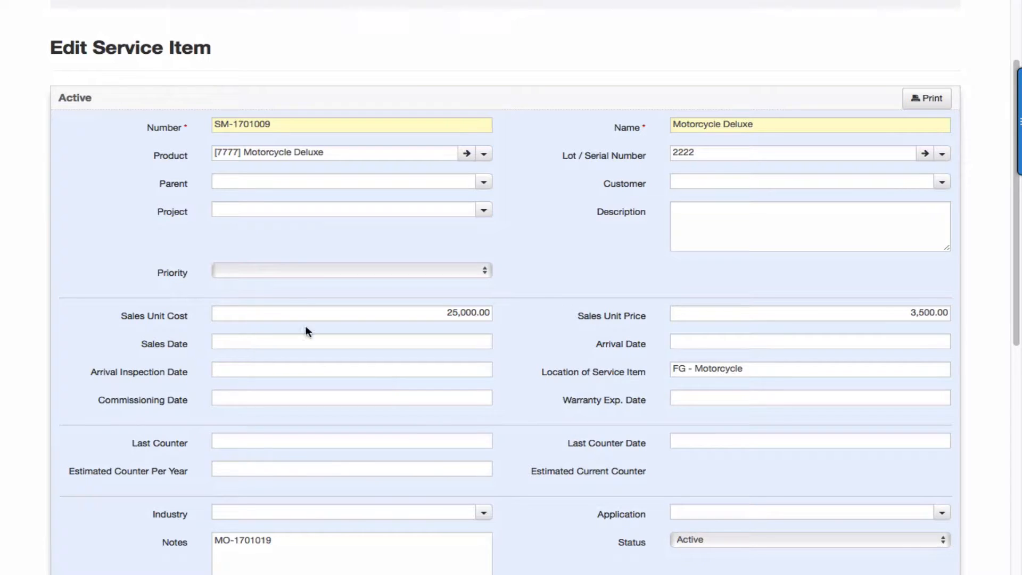
scroll(381, 425, "down", 2)
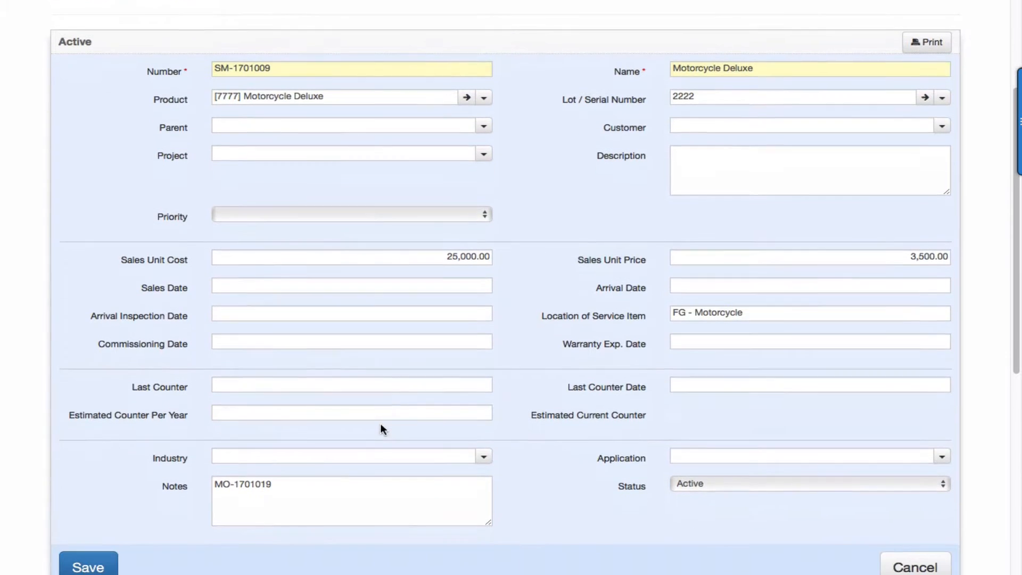
scroll(382, 429, "down", 1)
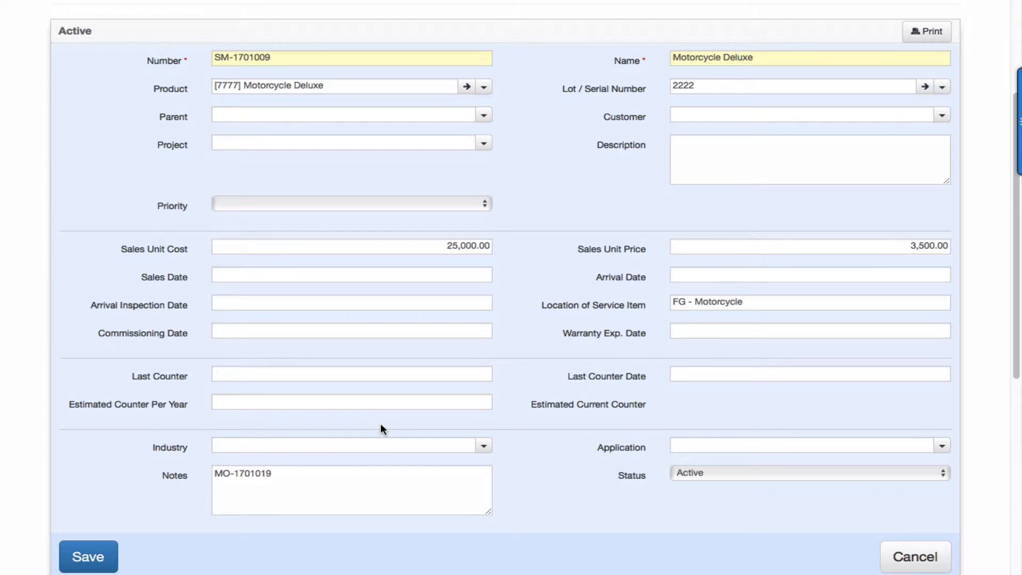
scroll(380, 428, "down", 3)
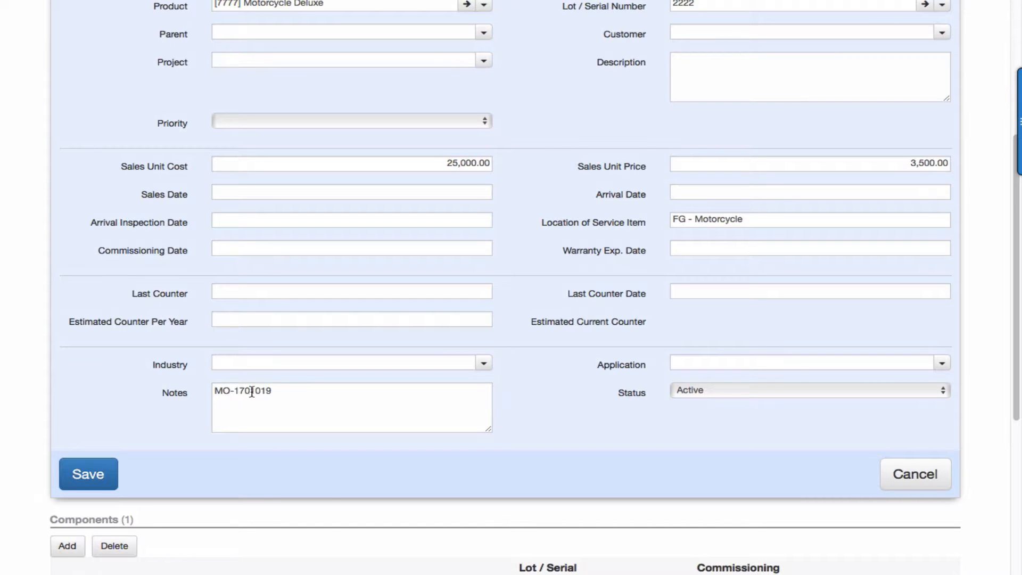
scroll(292, 406, "down", 5)
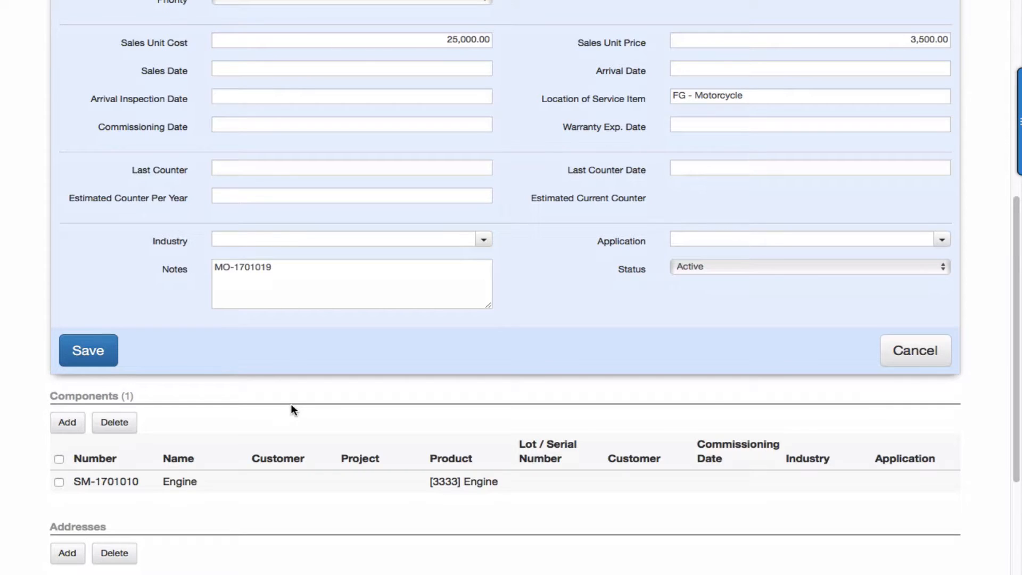
scroll(292, 405, "down", 3)
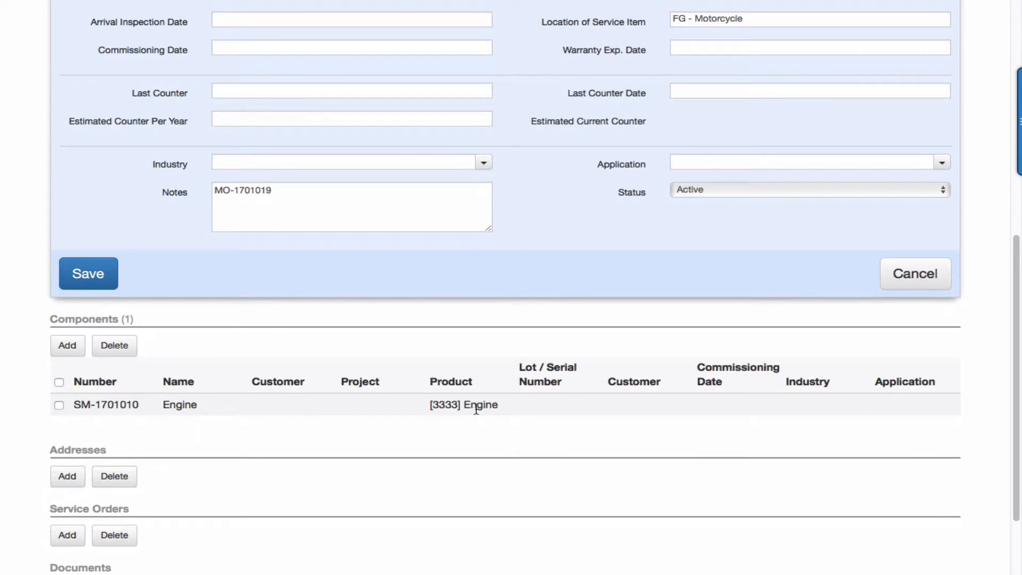
Open the Engine component service item SM-1701010 and review its details.
left_click(204, 405)
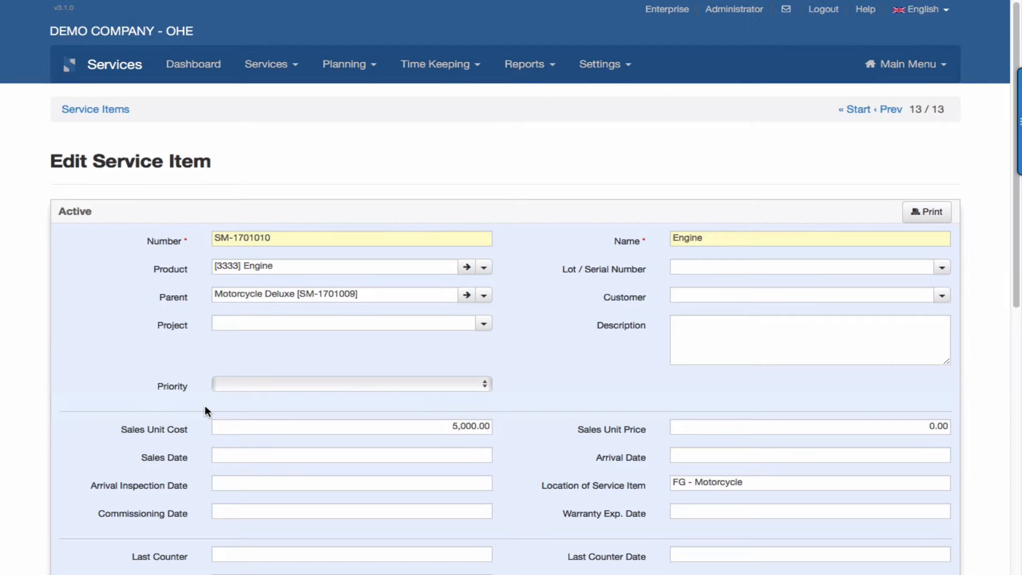
scroll(205, 404, "down", 2)
scroll(205, 404, "down", 2)
scroll(204, 405, "down", 2)
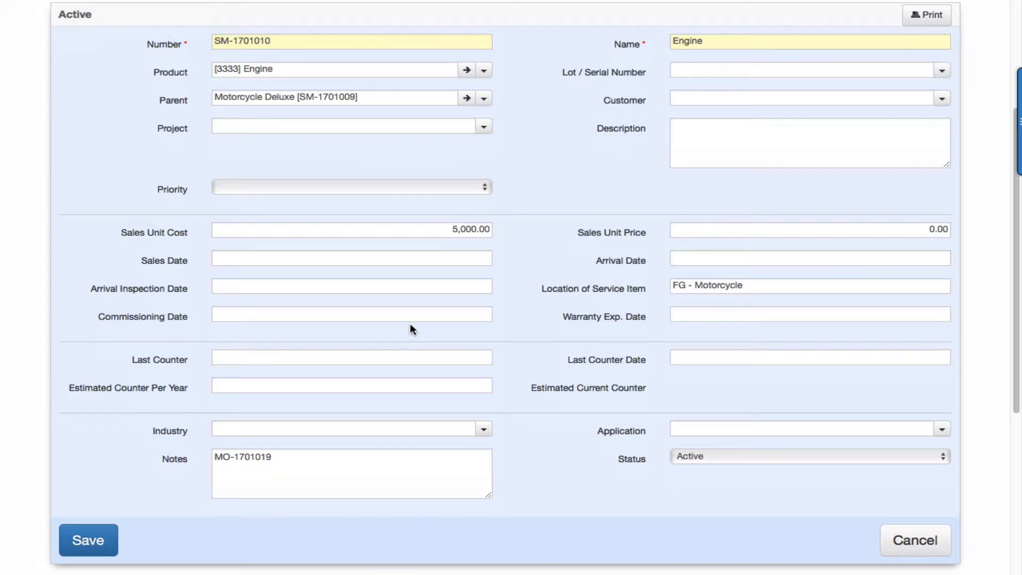
scroll(410, 324, "up", 4)
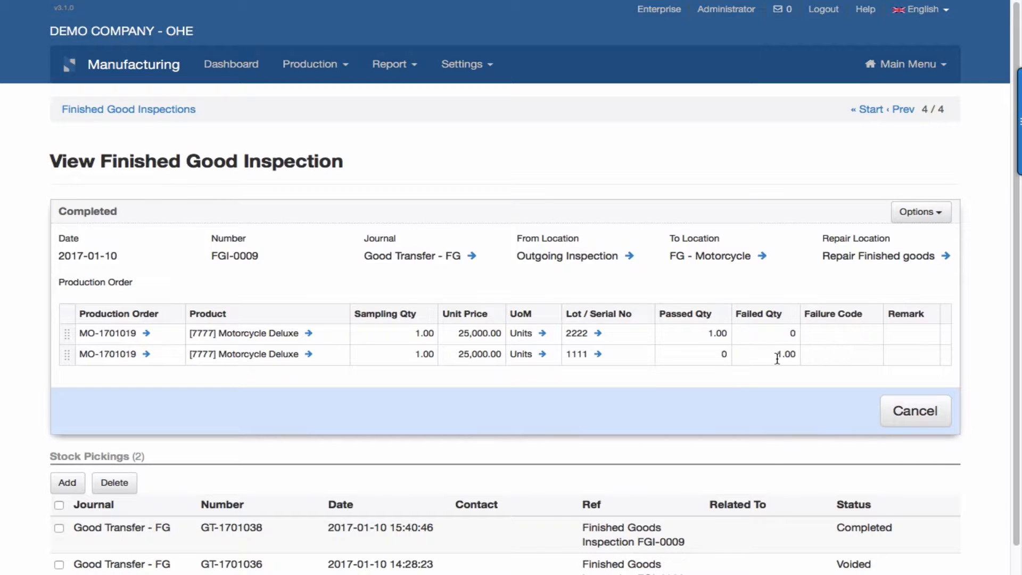
Scroll planned service order SV-1701003 down to its worksheet line for 2 Brakes.
scroll(781, 360, "down", 1)
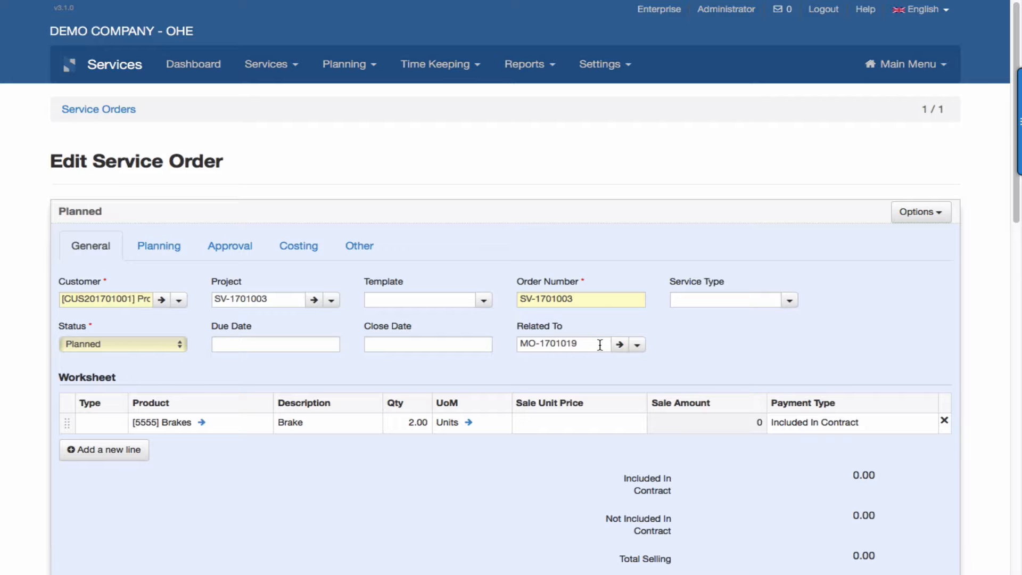
Review SV-1701002's worksheet: 2 Brakes at 500.00, not in contract, total 1,000.00, and its Service Items.
scroll(600, 345, "down", 2)
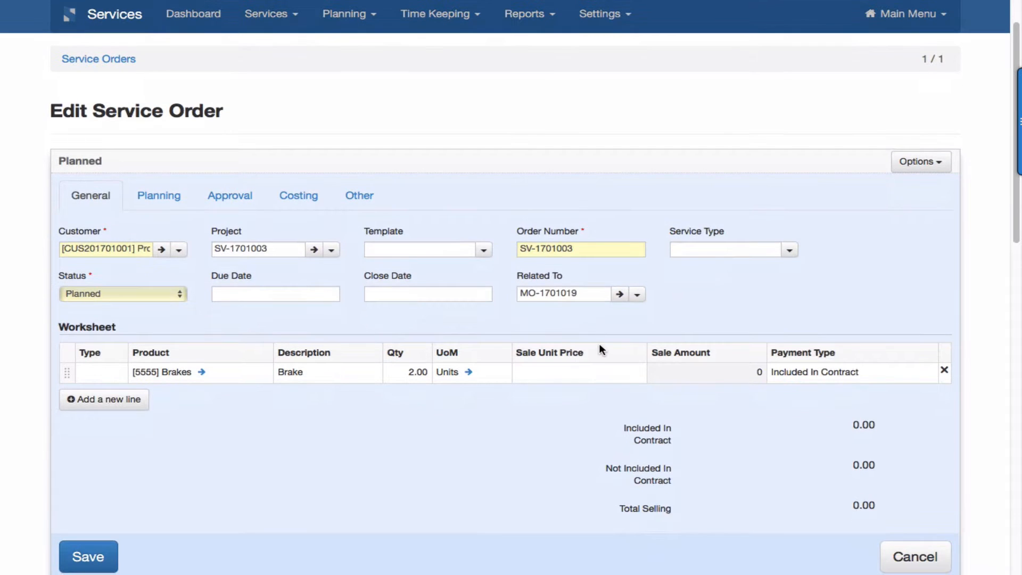
scroll(600, 349, "down", 6)
scroll(600, 349, "up", 8)
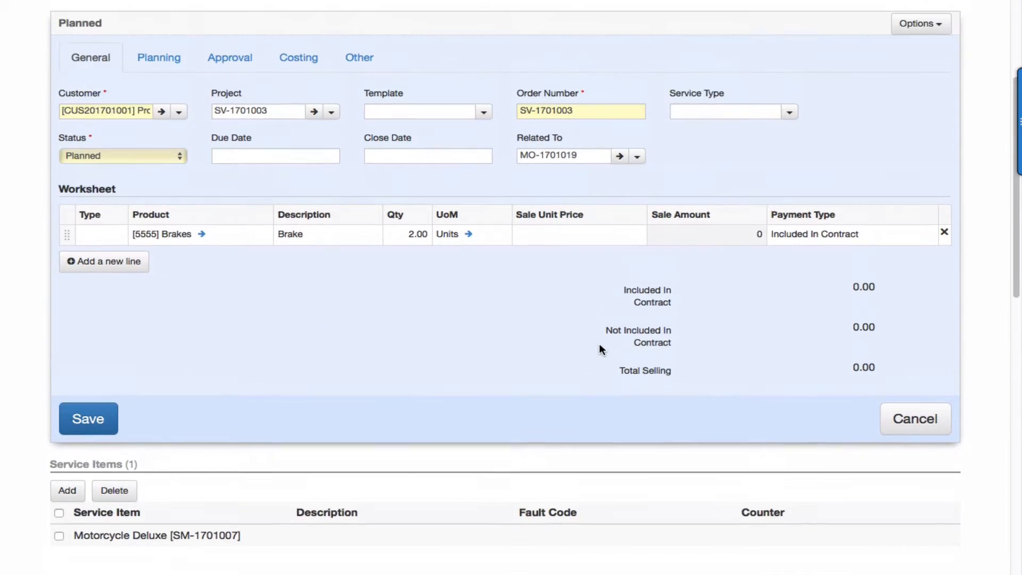
scroll(600, 349, "down", 10)
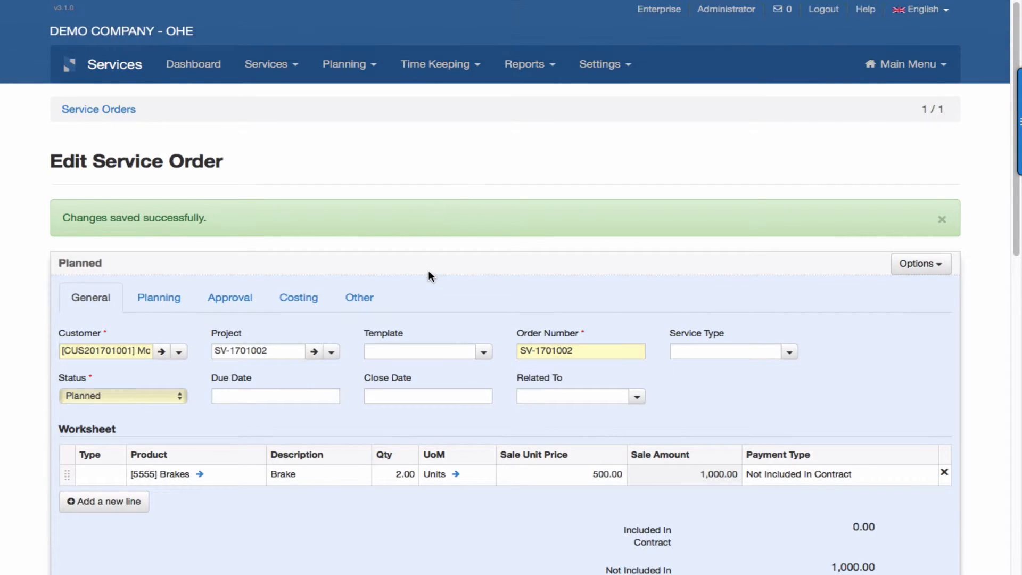
scroll(429, 270, "down", 12)
scroll(429, 276, "down", 1)
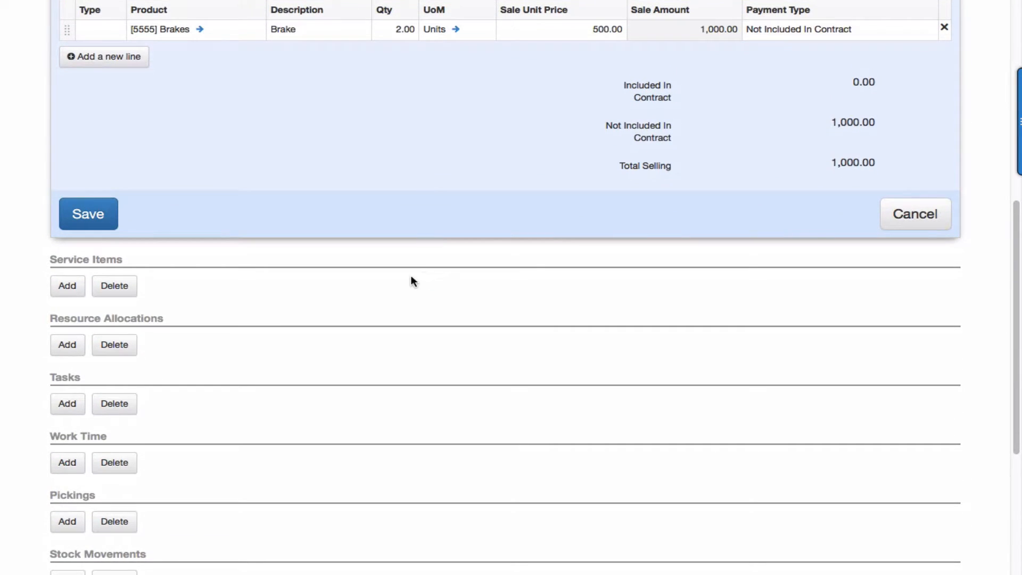
Add service item Motorcycle Deluxe [SM-1701007] under Service Items and save the line.
left_click(76, 292)
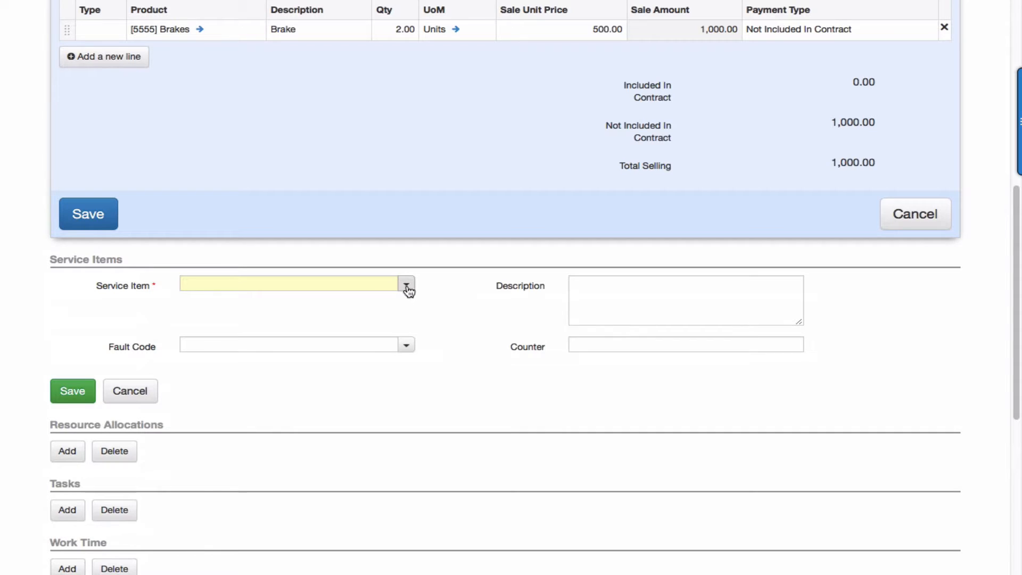
left_click(407, 288)
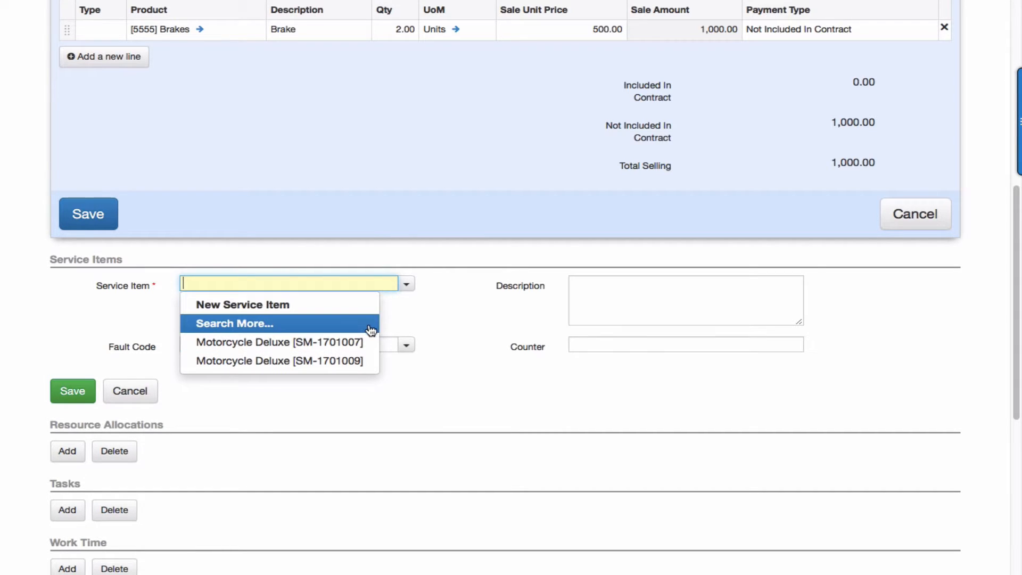
left_click(333, 326)
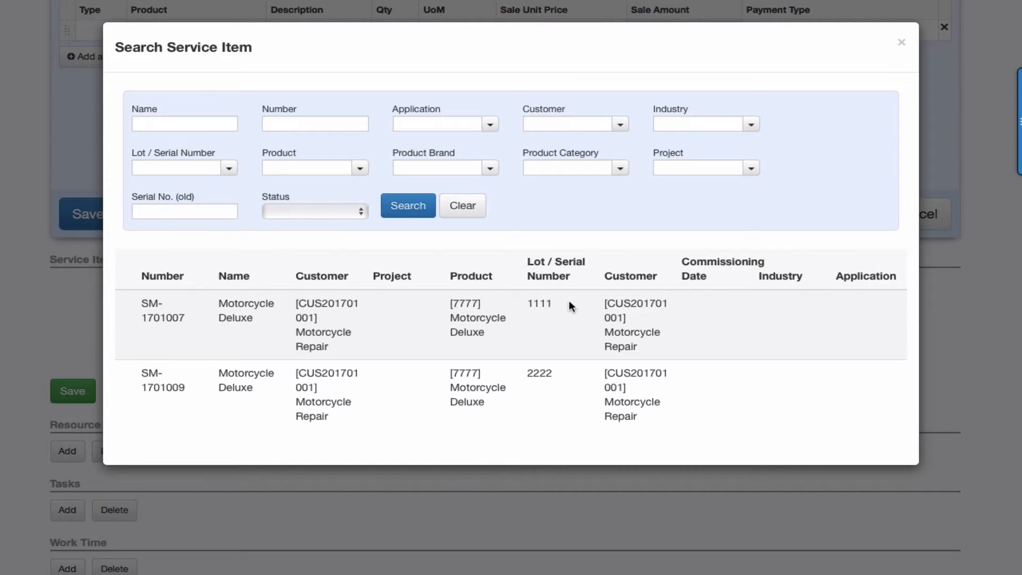
left_click(148, 308)
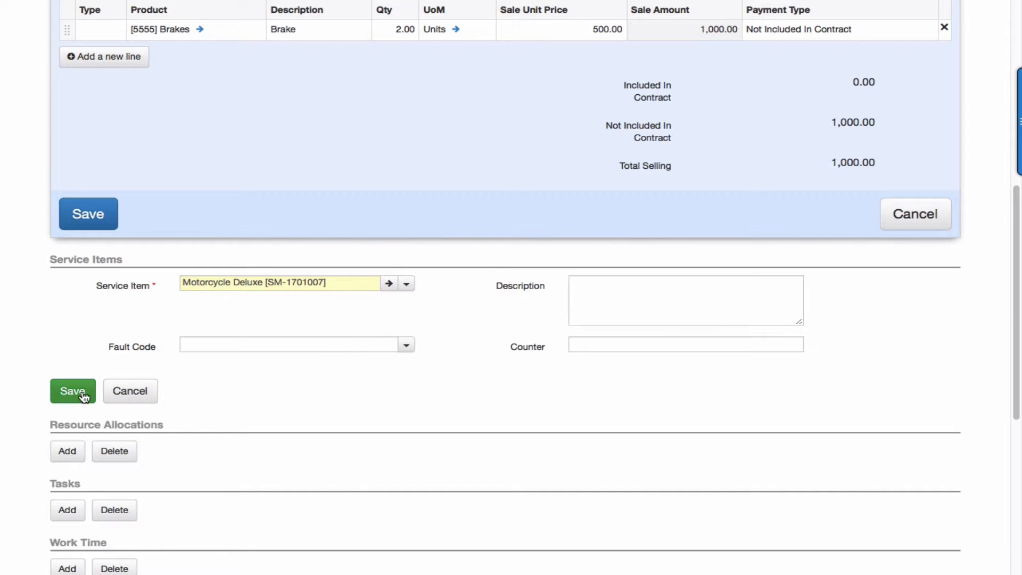
left_click(65, 392)
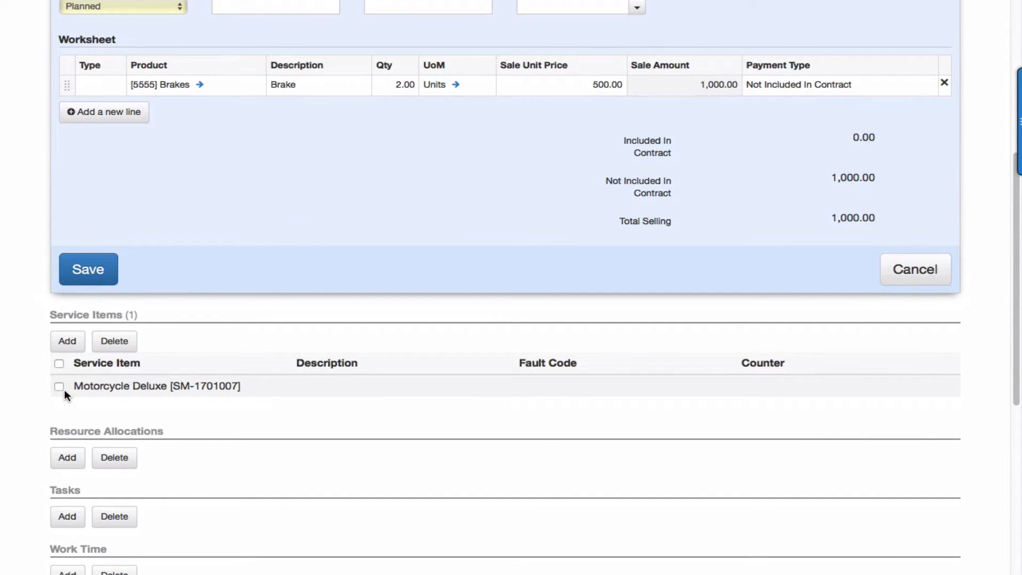
scroll(64, 391, "down", 1)
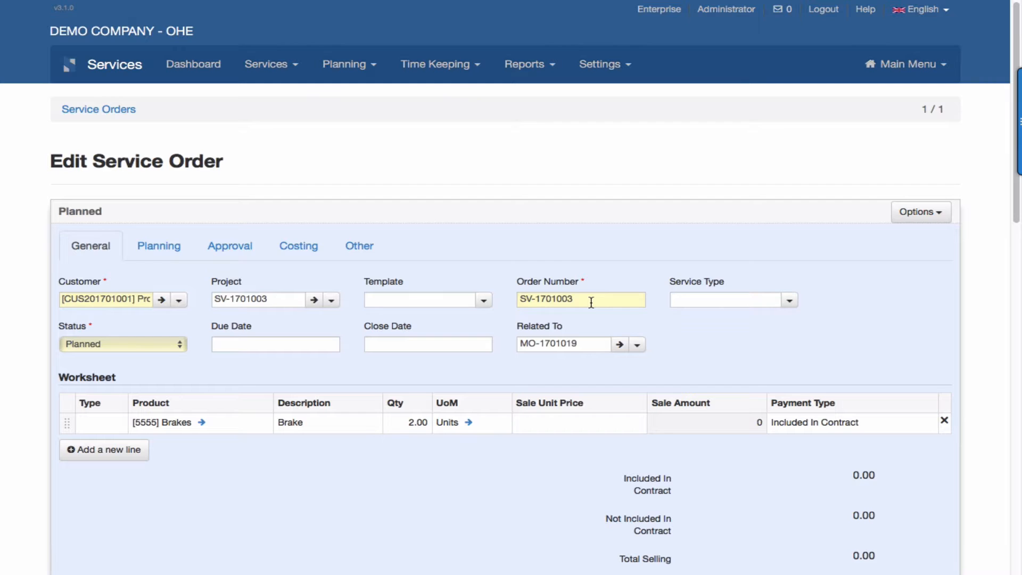
Reopen service order SV-1701003, check its Options, and view completed picking GIA-1701003 under Pickings.
scroll(591, 302, "down", 3)
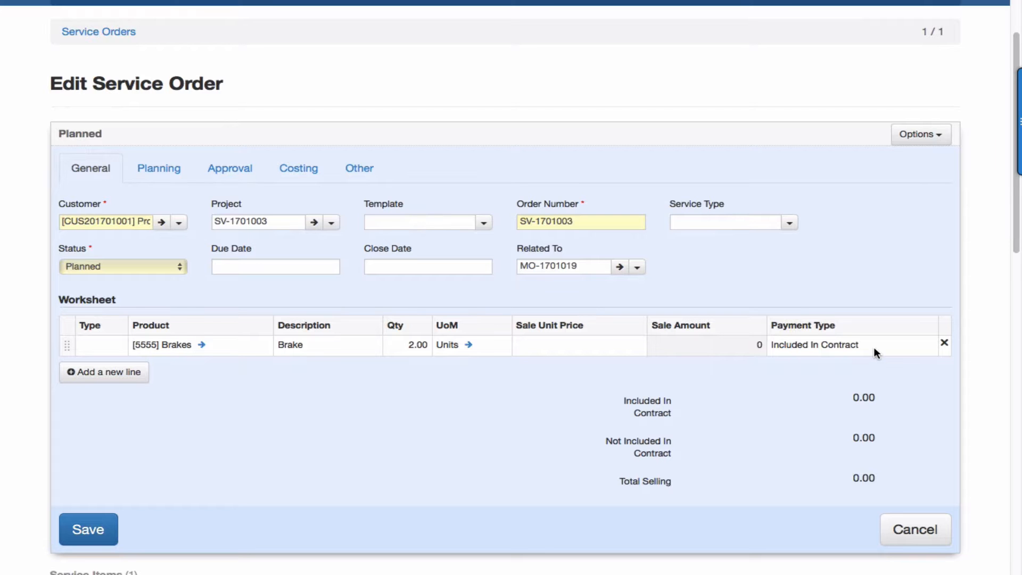
scroll(573, 446, "down", 3)
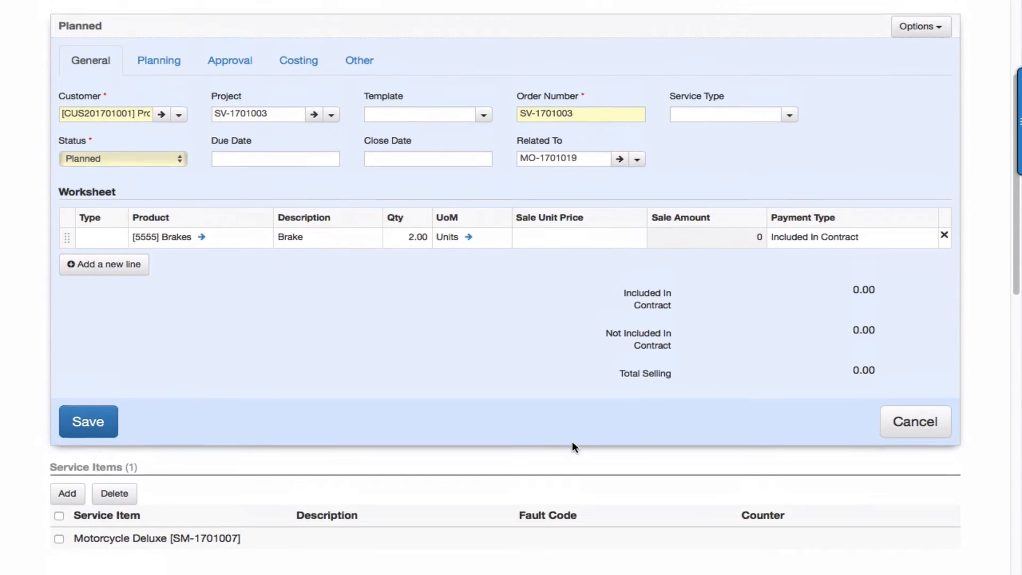
scroll(572, 441, "down", 5)
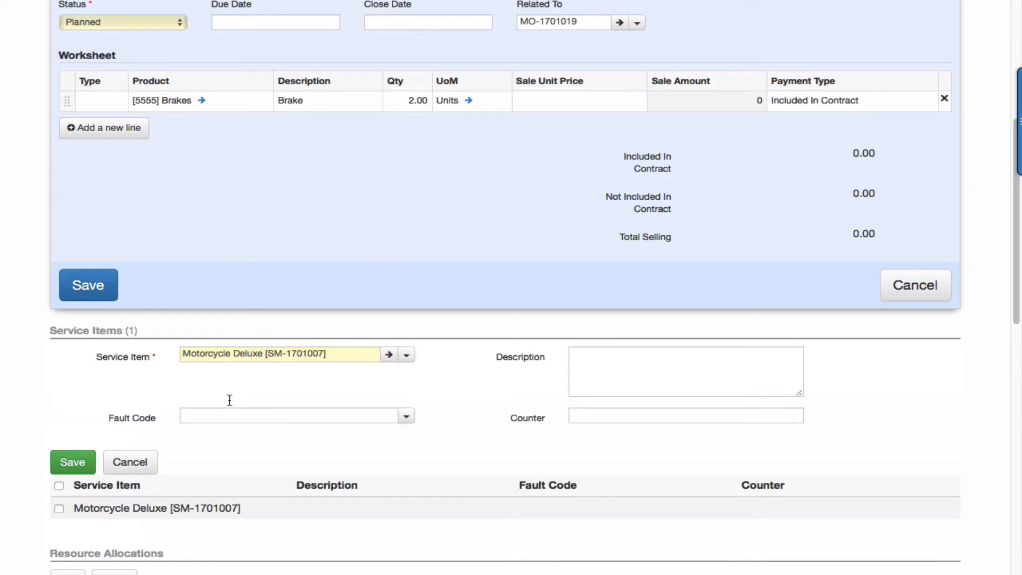
scroll(229, 400, "down", 2)
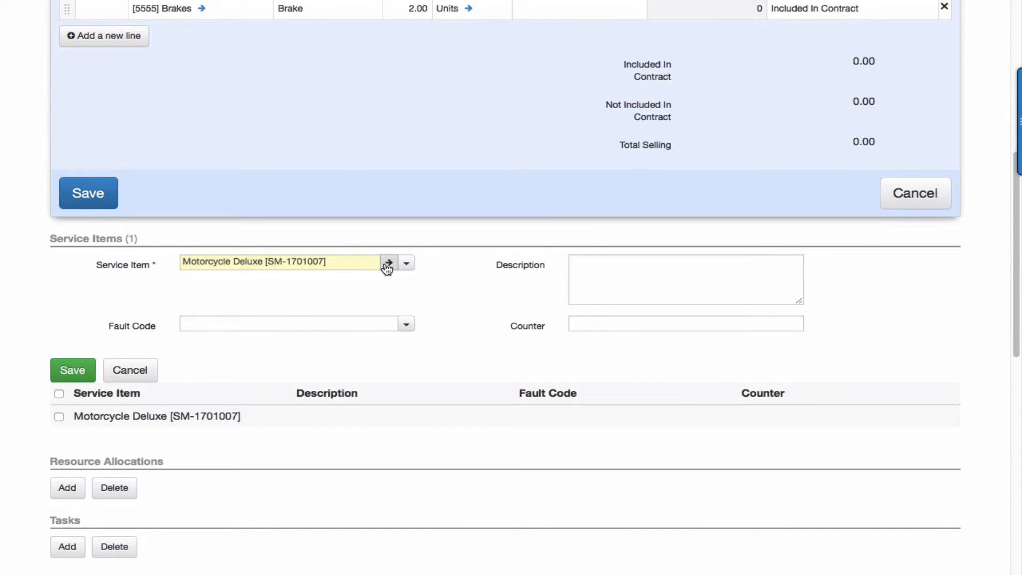
scroll(387, 269, "up", 9)
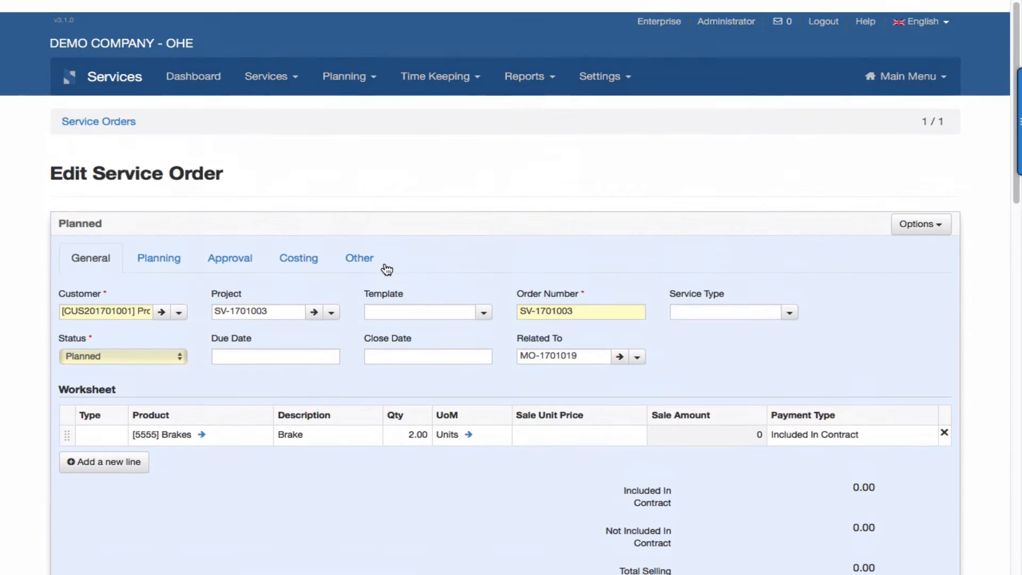
left_click(117, 110)
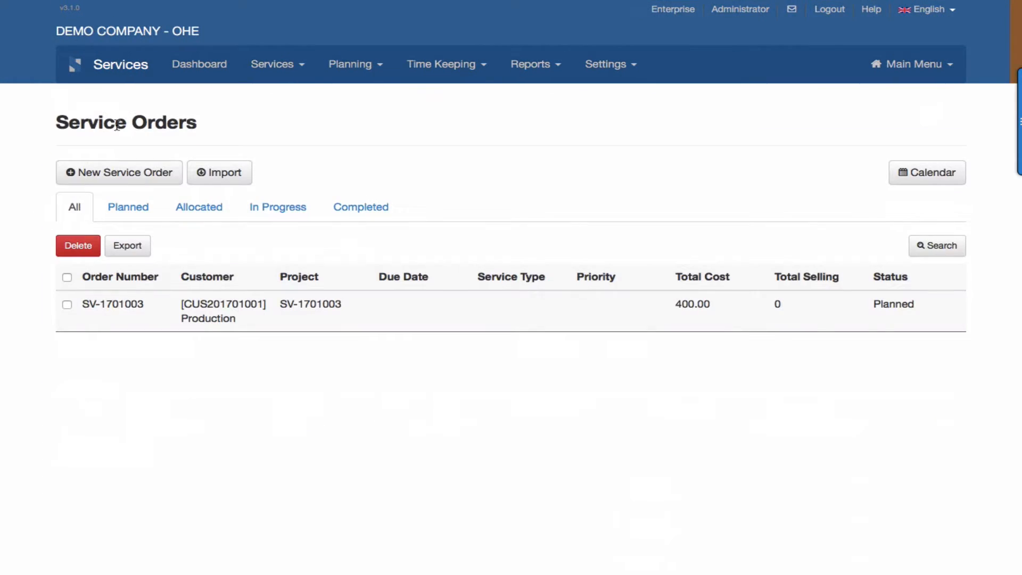
left_click(498, 319)
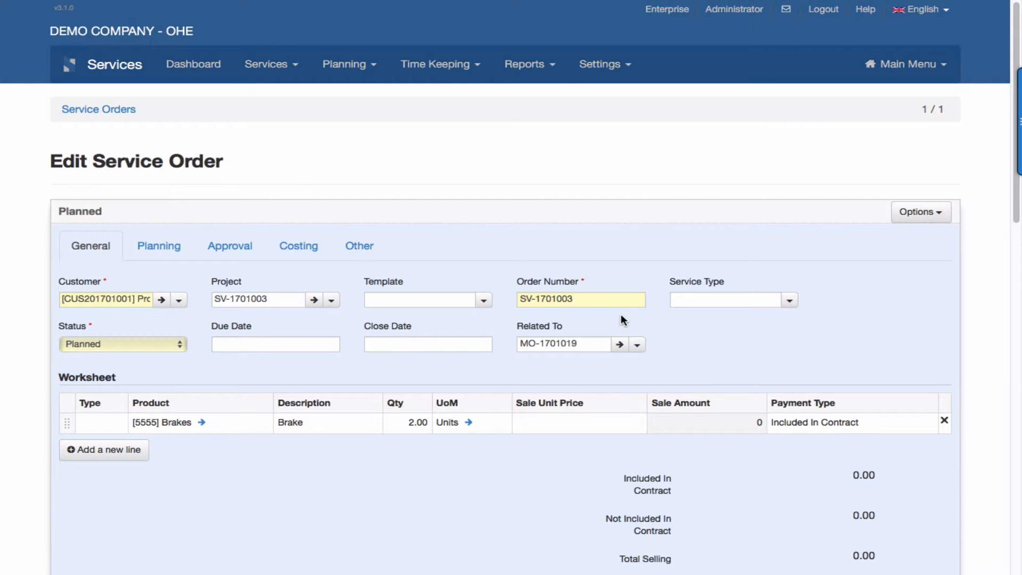
left_click(920, 213)
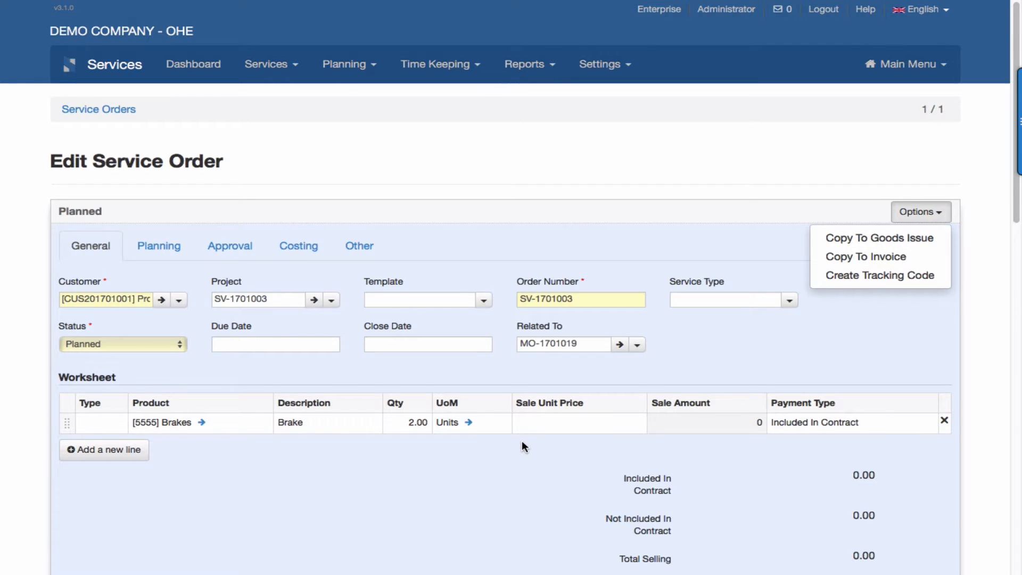
scroll(521, 446, "down", 8)
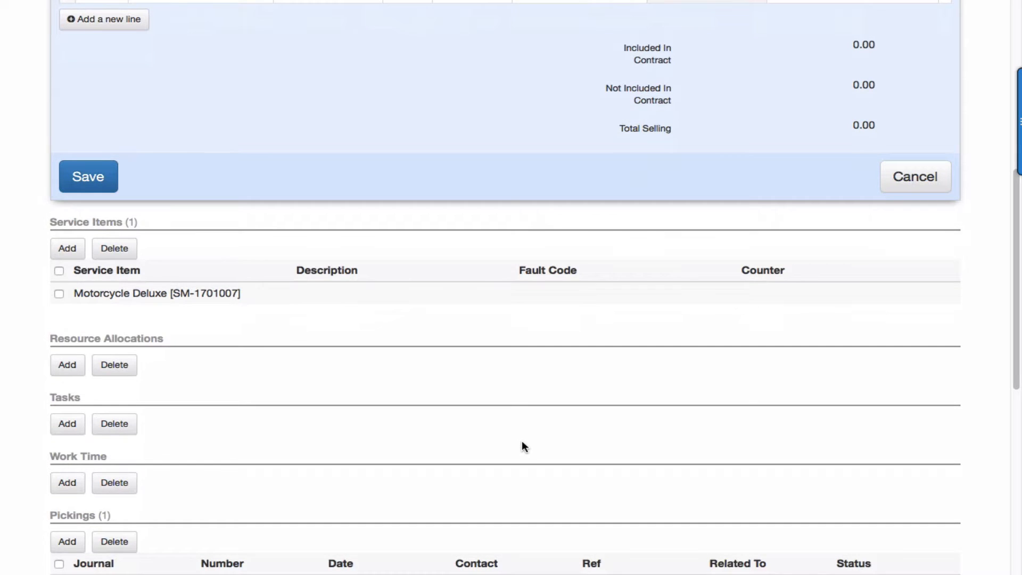
scroll(319, 389, "down", 3)
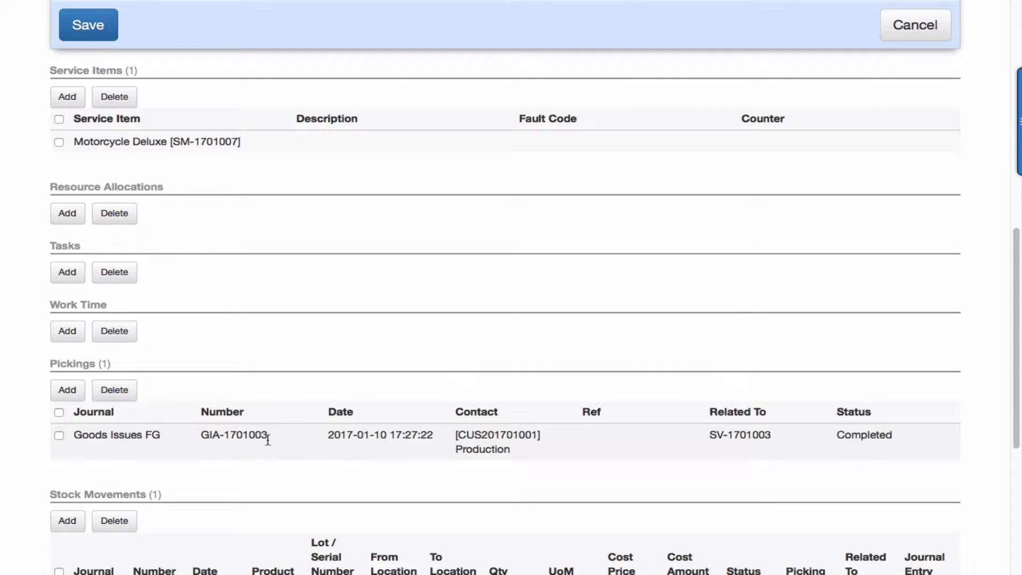
Review goods issue GIA-1701003 for 2 Brakes, then follow its link to service order SV-1701003.
left_click(496, 449)
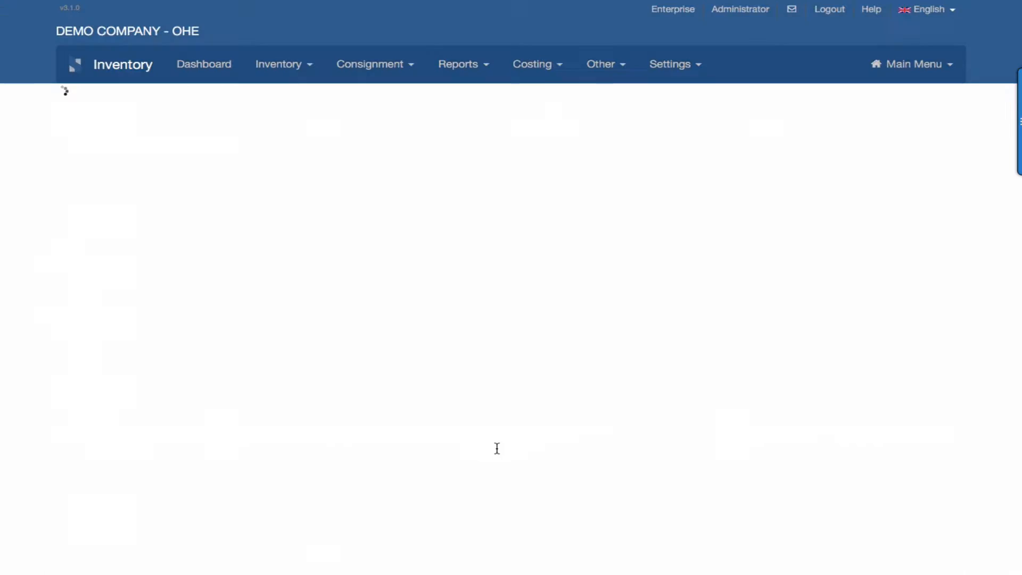
scroll(498, 450, "down", 1)
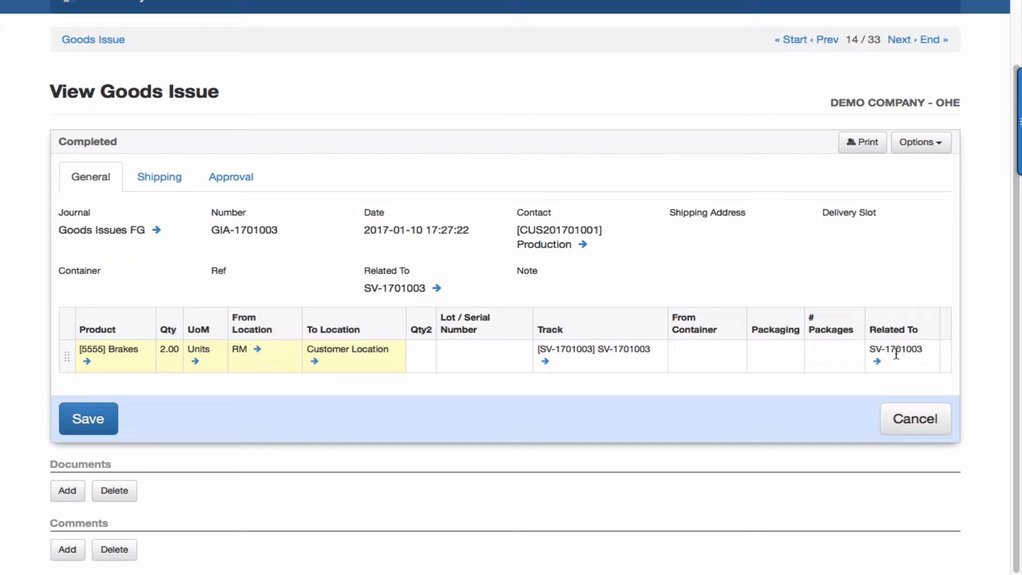
mouse_move(607, 24)
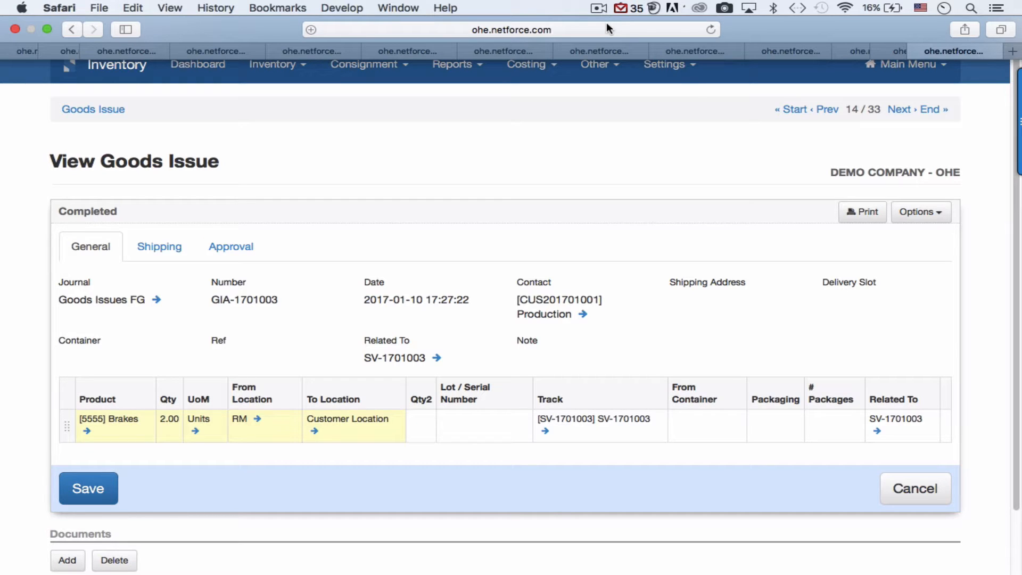
left_click(878, 431)
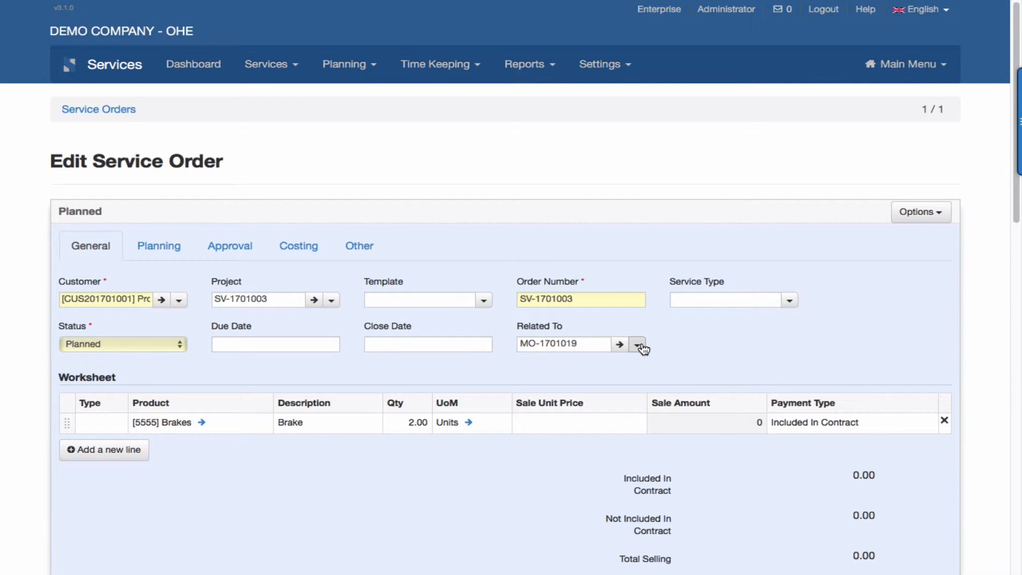
Check job SV-1701003 (Planned, 400.00 total cost), then open the related order MO-1701019.
scroll(600, 344, "down", 2)
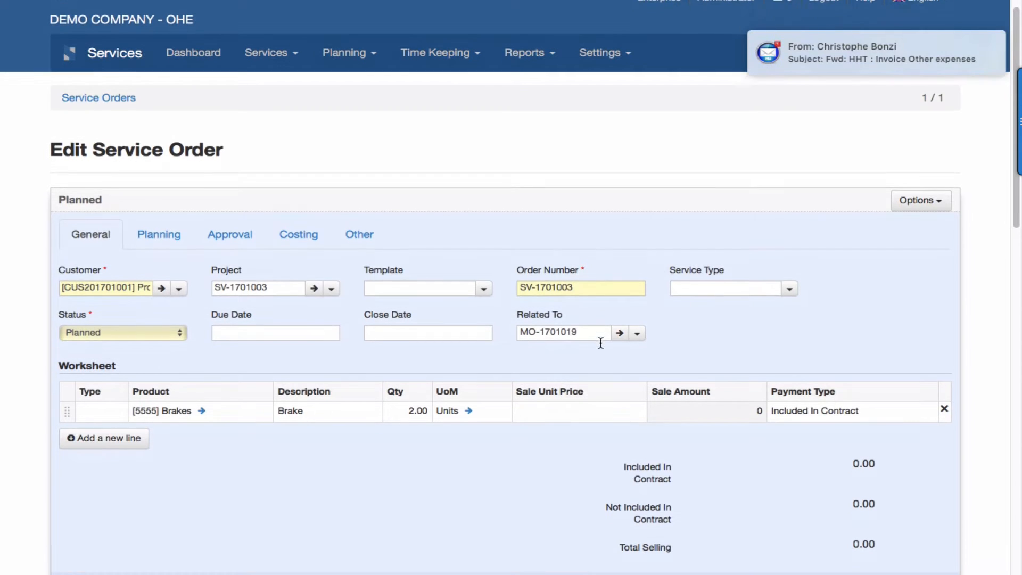
scroll(601, 345, "down", 4)
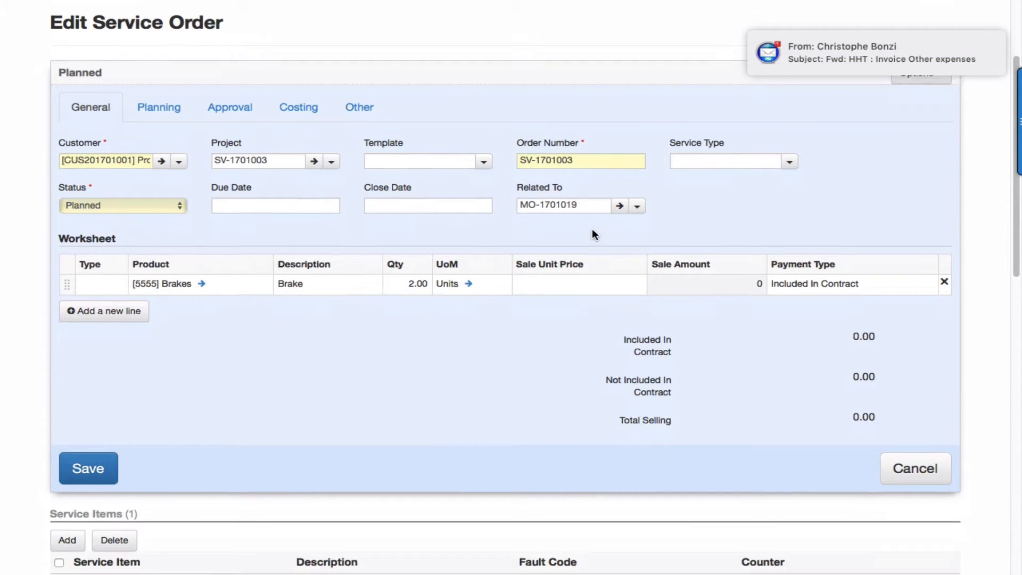
scroll(595, 234, "down", 2)
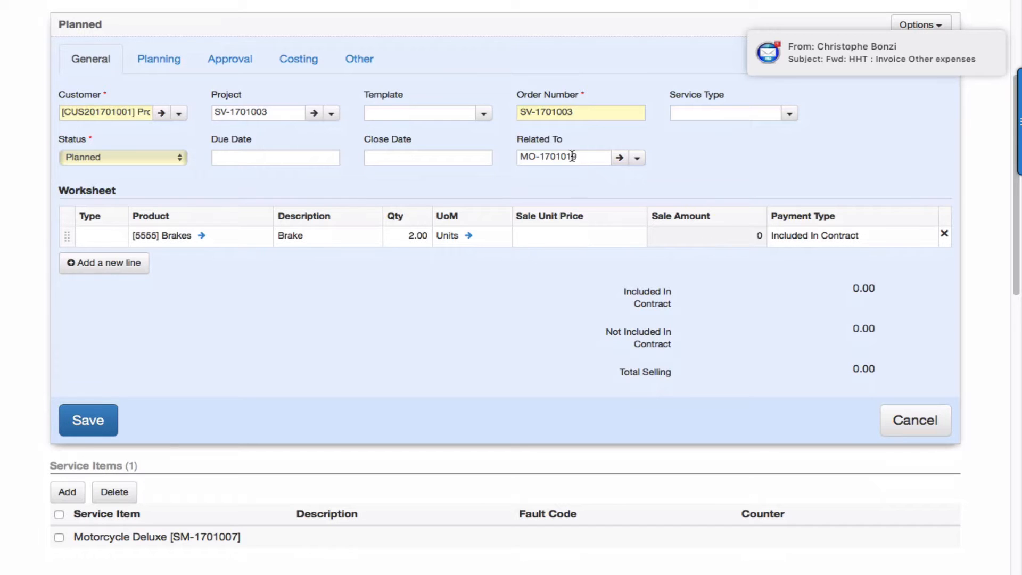
left_click(621, 158)
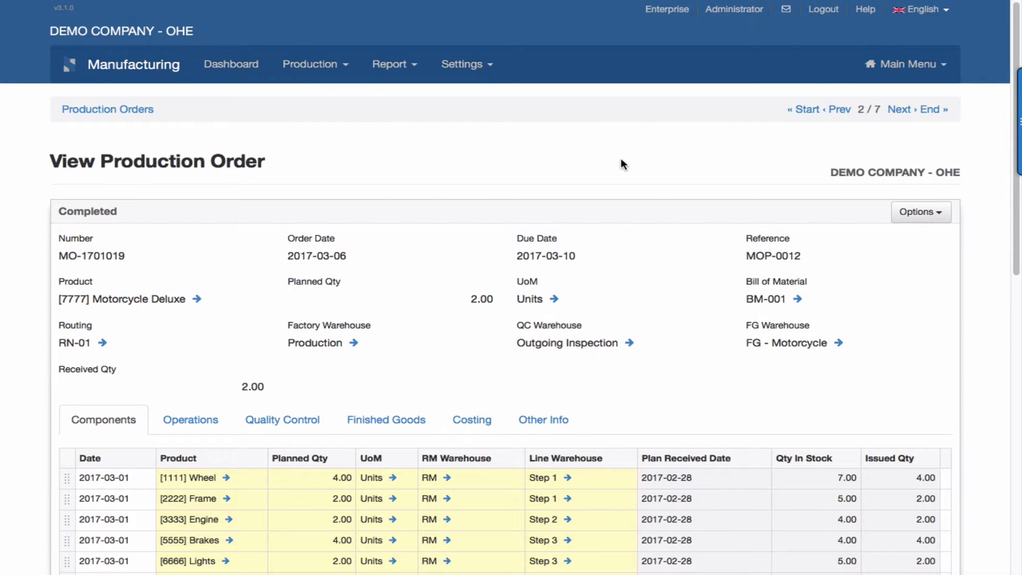
scroll(621, 158, "down", 3)
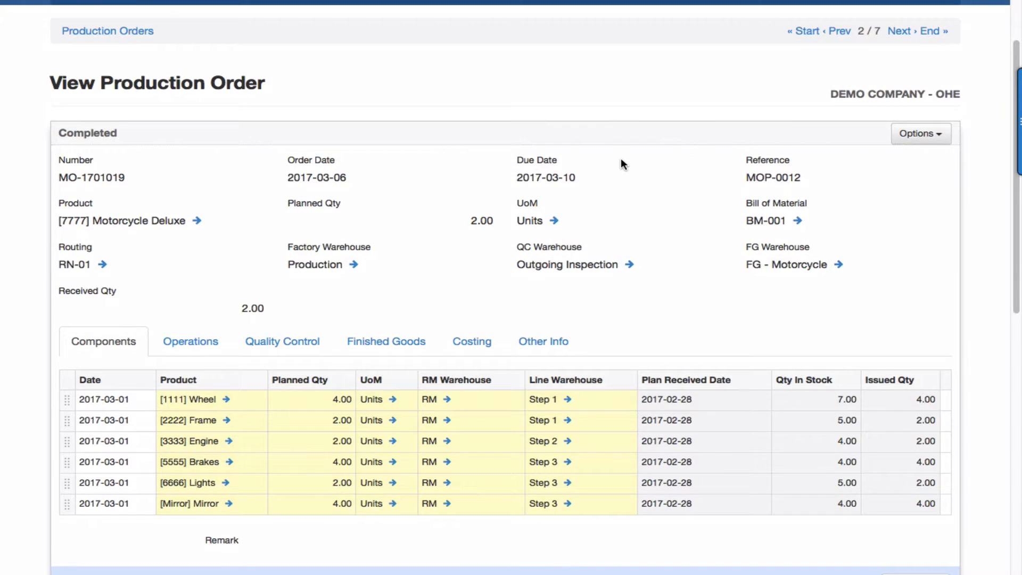
scroll(621, 158, "down", 10)
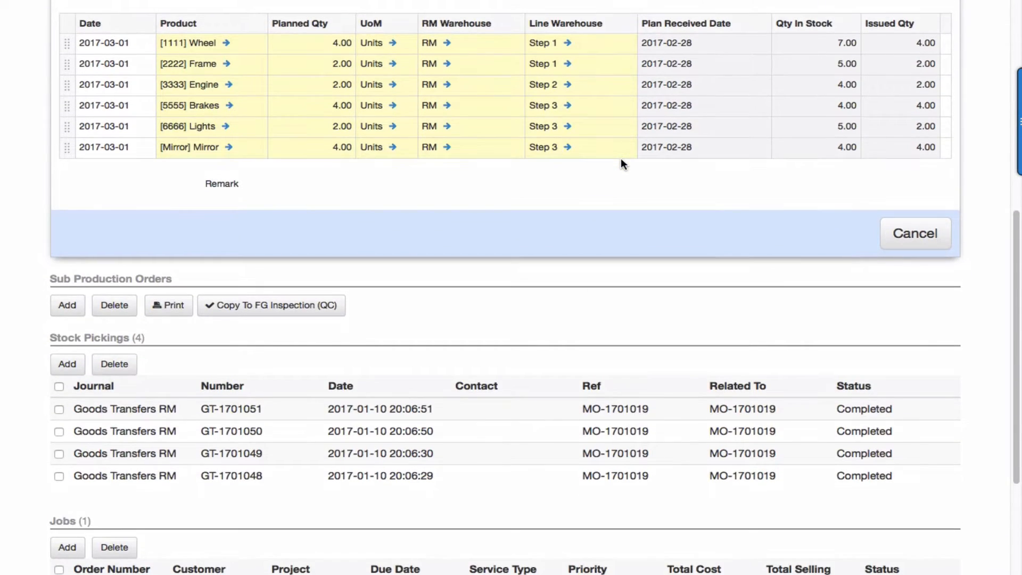
scroll(621, 158, "down", 5)
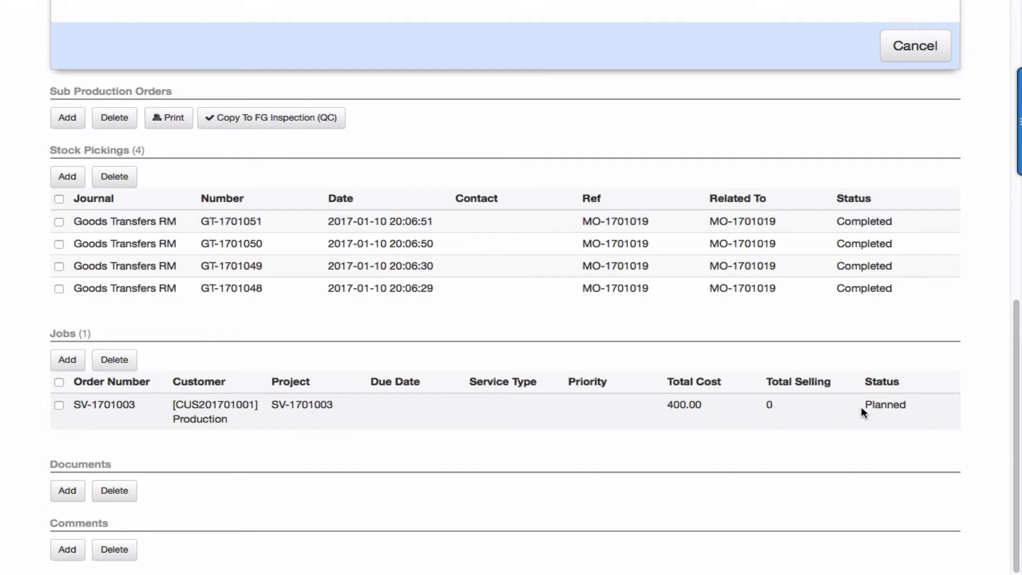
Approve SV-1701003's completion with Administrator as approver, entering the approver's PIN.
left_click(700, 409)
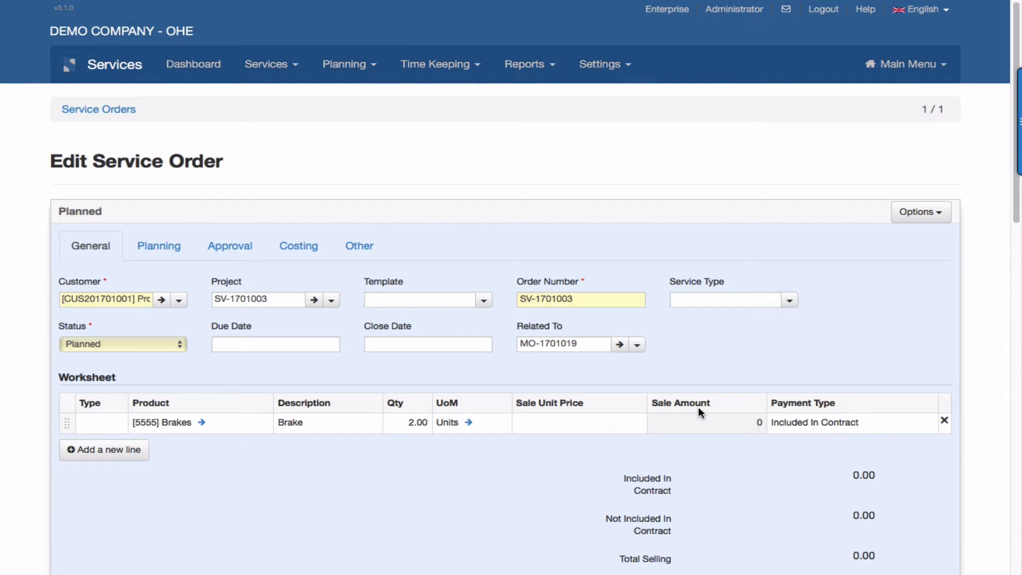
left_click(240, 249)
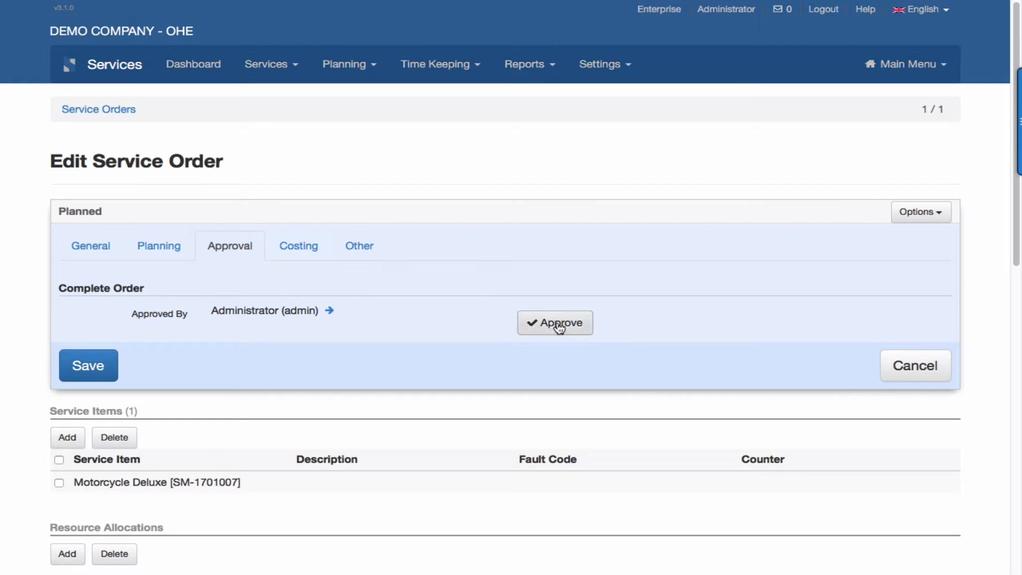
left_click(578, 329)
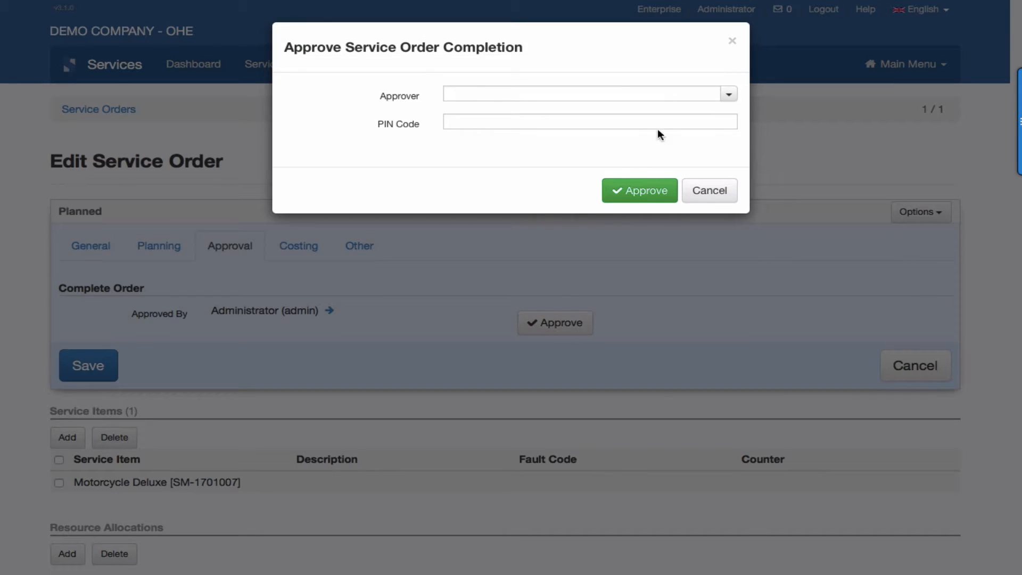
left_click(729, 94)
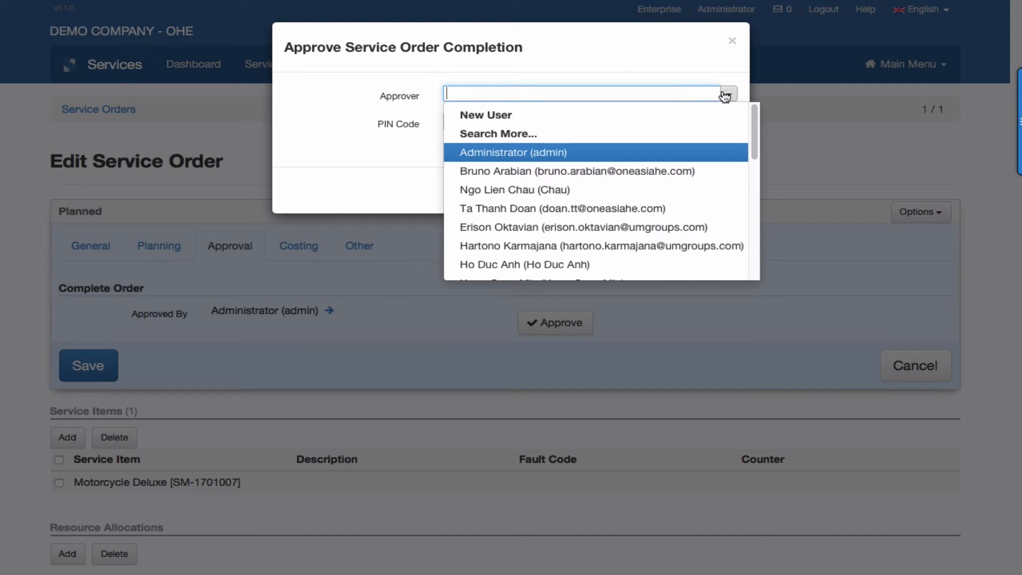
left_click(551, 153)
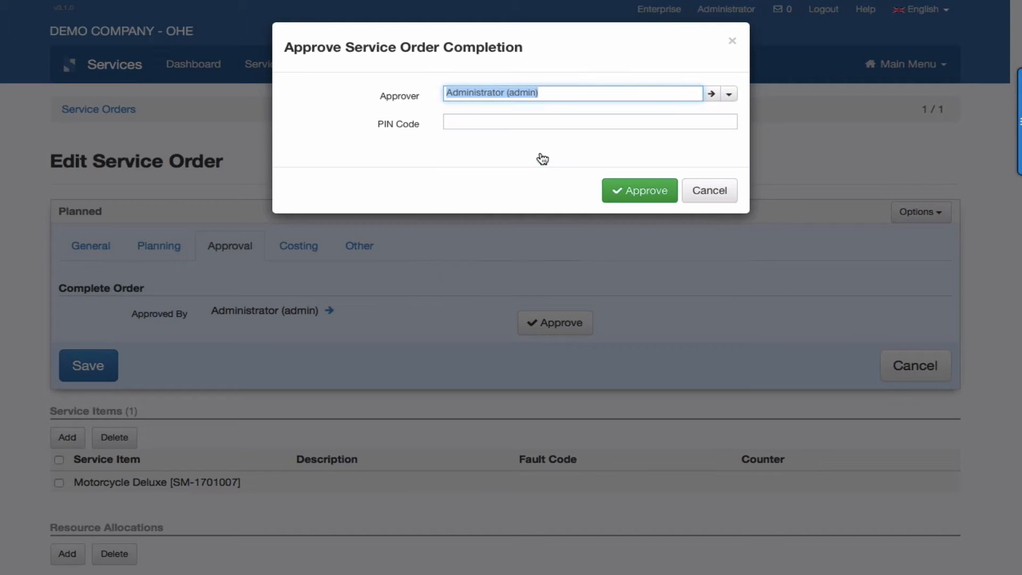
left_click(510, 122)
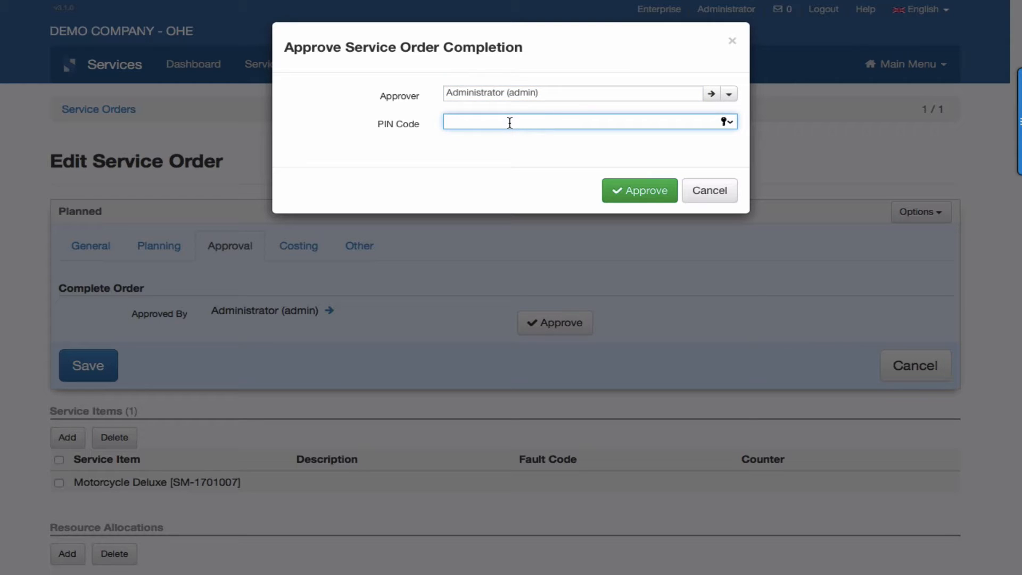
type("••••")
left_click(640, 191)
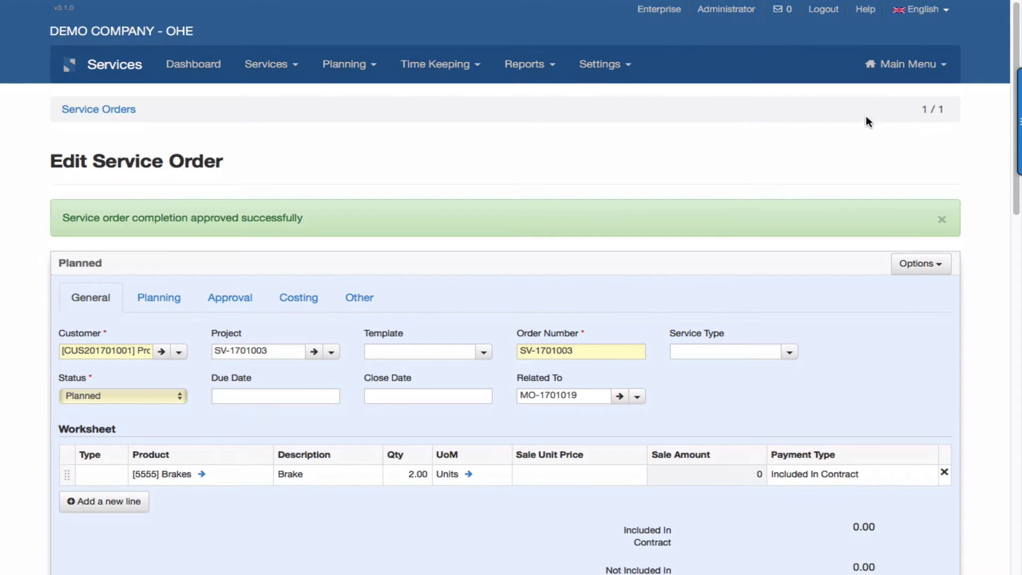
Switch to the Manufacturing module and list the production orders.
left_click(898, 75)
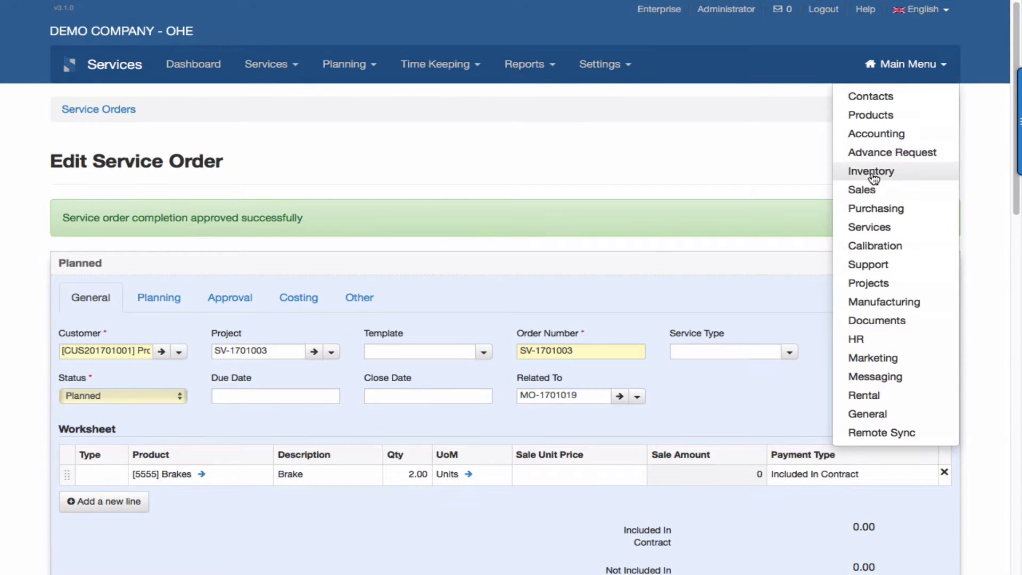
left_click(868, 303)
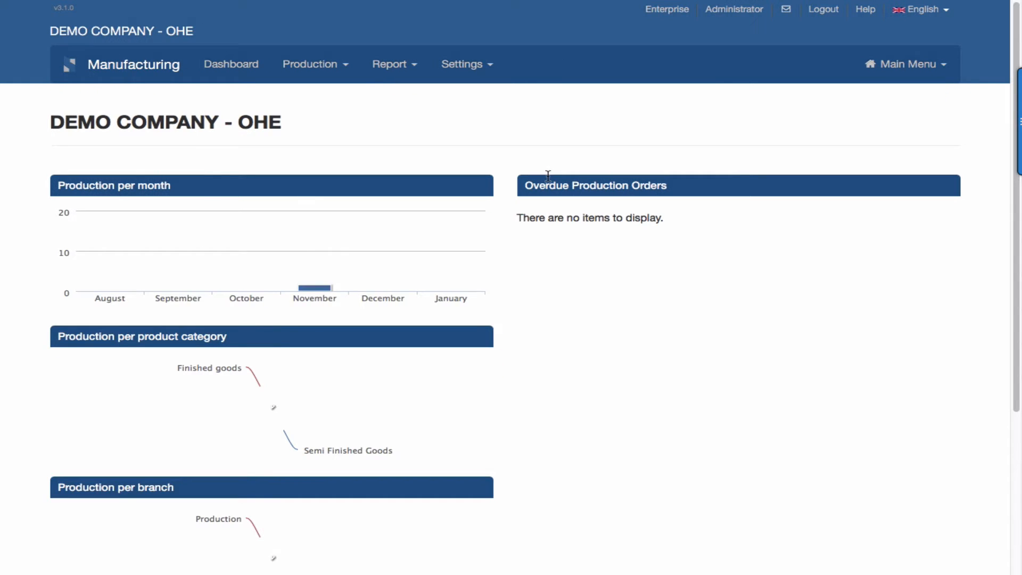
left_click(319, 68)
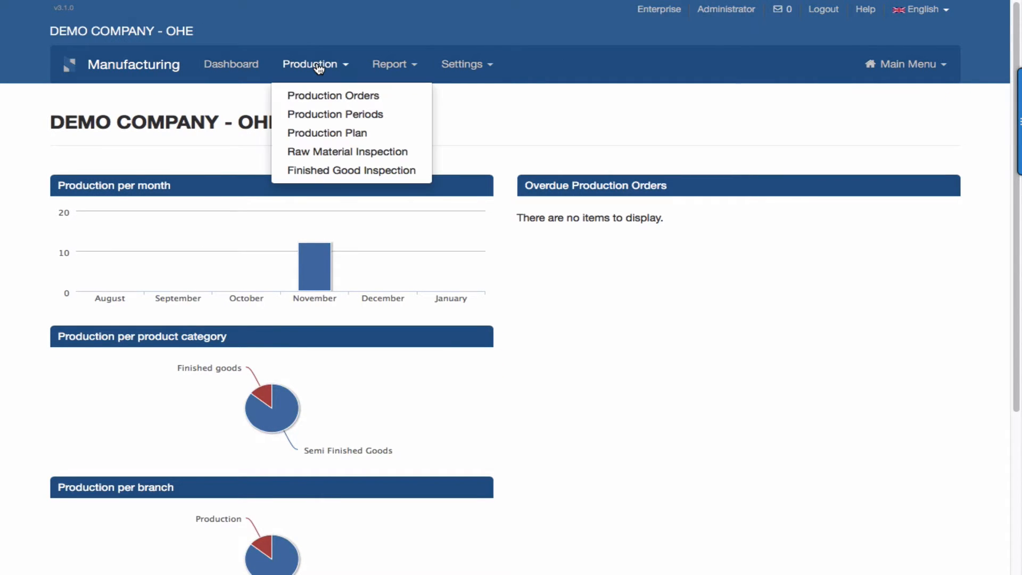
left_click(353, 98)
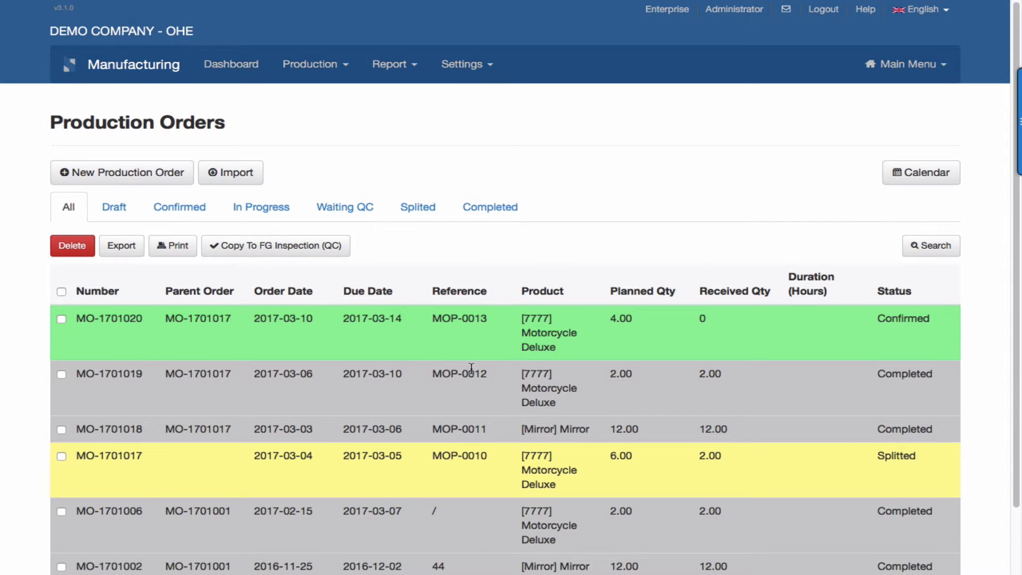
Open production order MO-1701019 and view its operation durations.
left_click(615, 398)
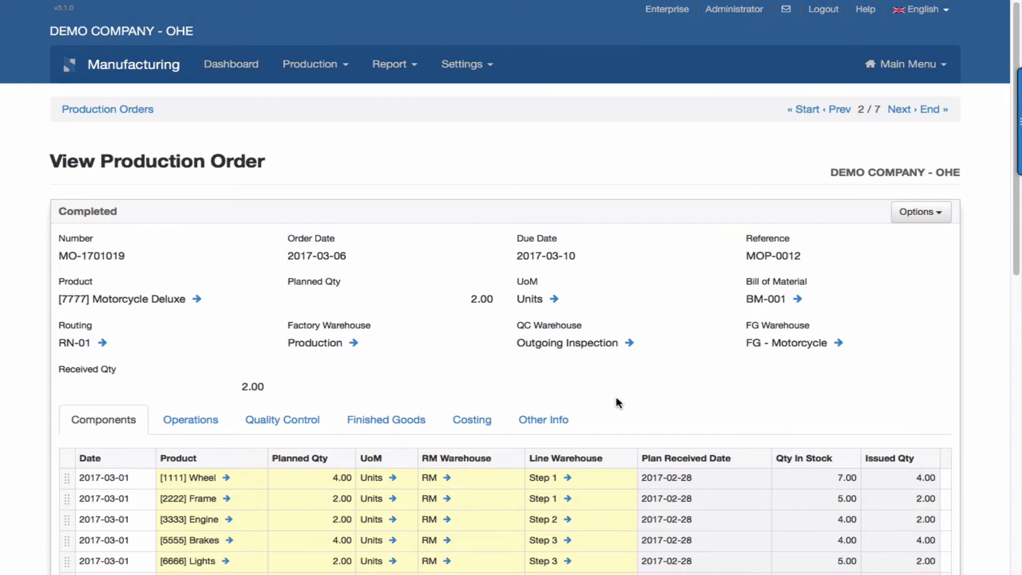
scroll(615, 397, "down", 2)
scroll(616, 402, "down", 2)
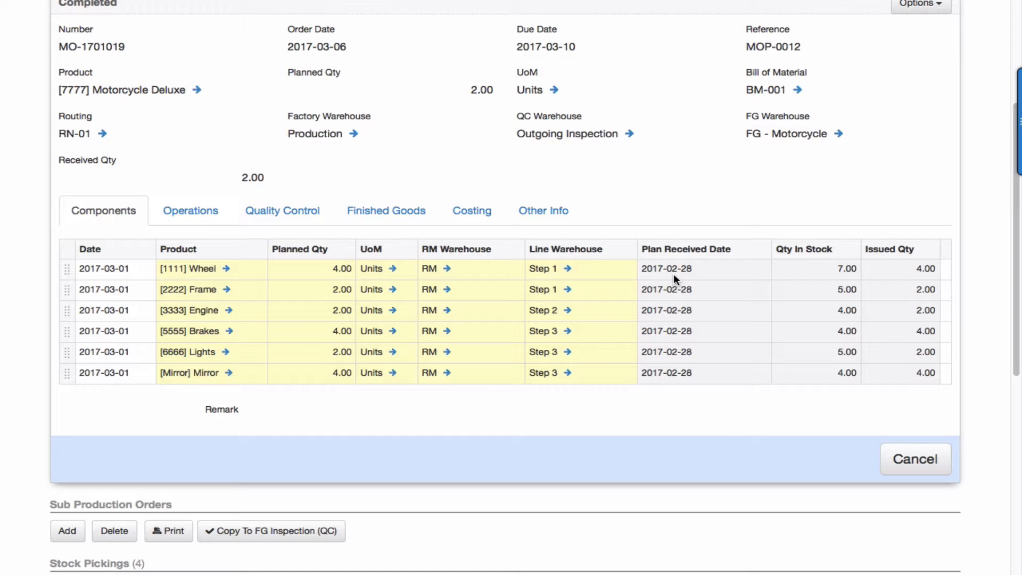
left_click(183, 209)
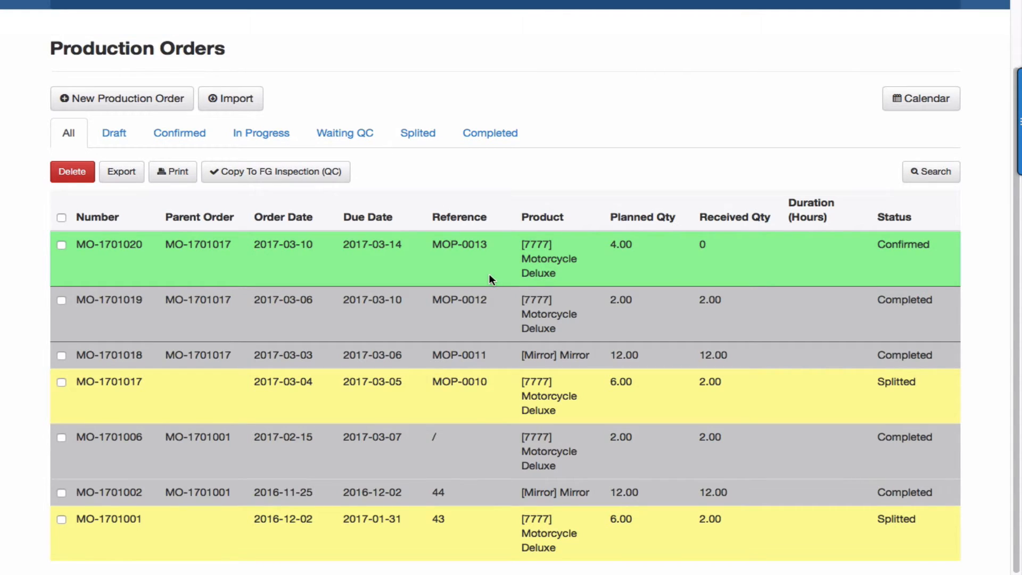
Show MO-1701019's operations, with Step1–Step3 durations of 10, 20 and 10 minutes.
left_click(495, 312)
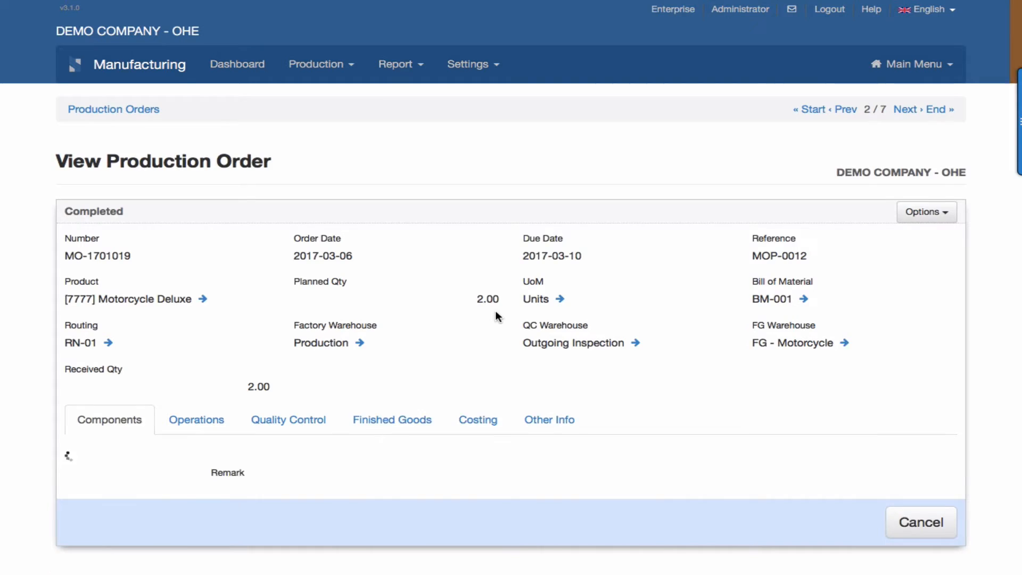
scroll(495, 314, "down", 3)
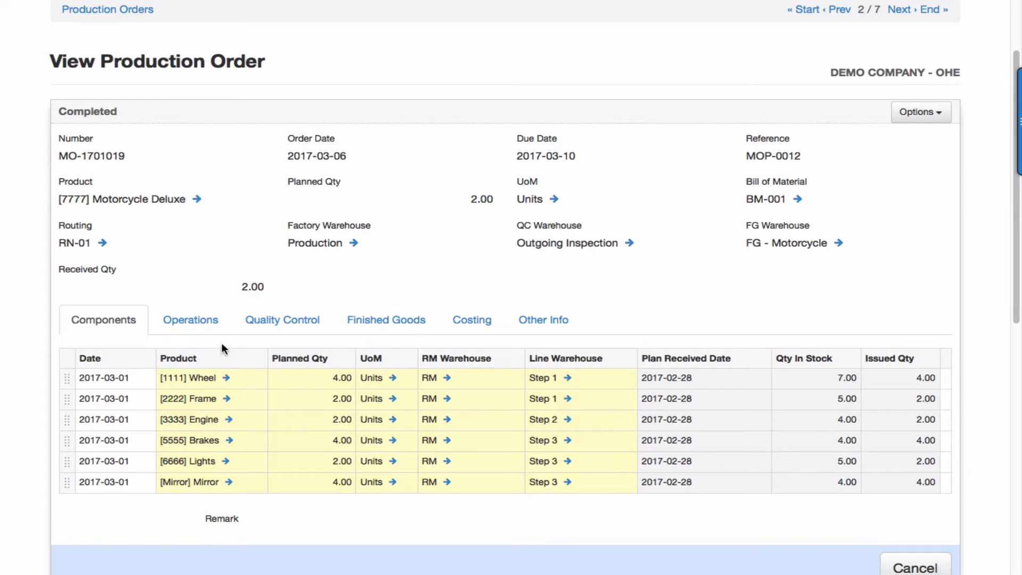
left_click(202, 320)
scroll(197, 426, "down", 2)
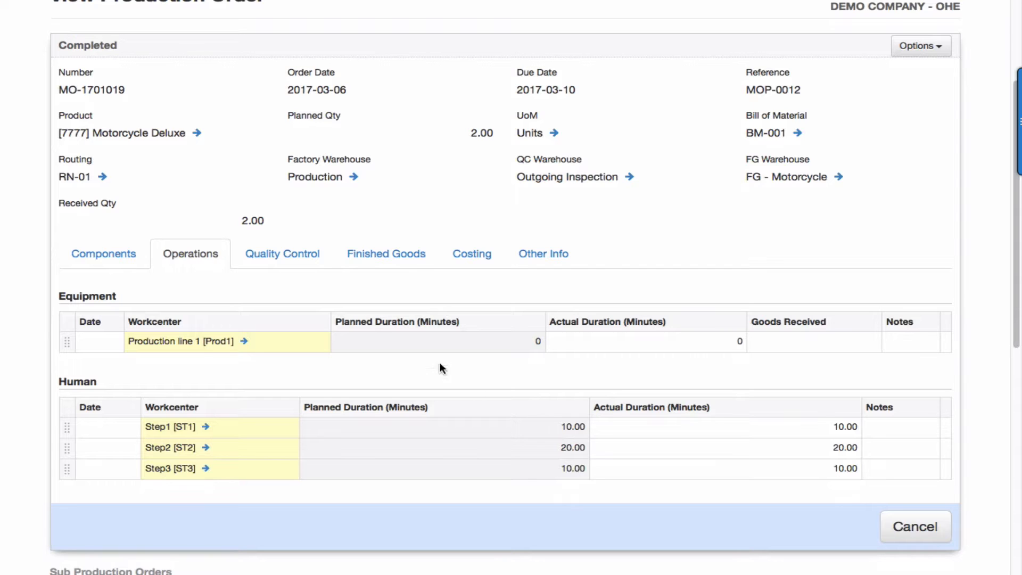
Check MO-1701019's quality results (lot 1111 passed, lot 2222 failed), then show finished goods.
left_click(297, 253)
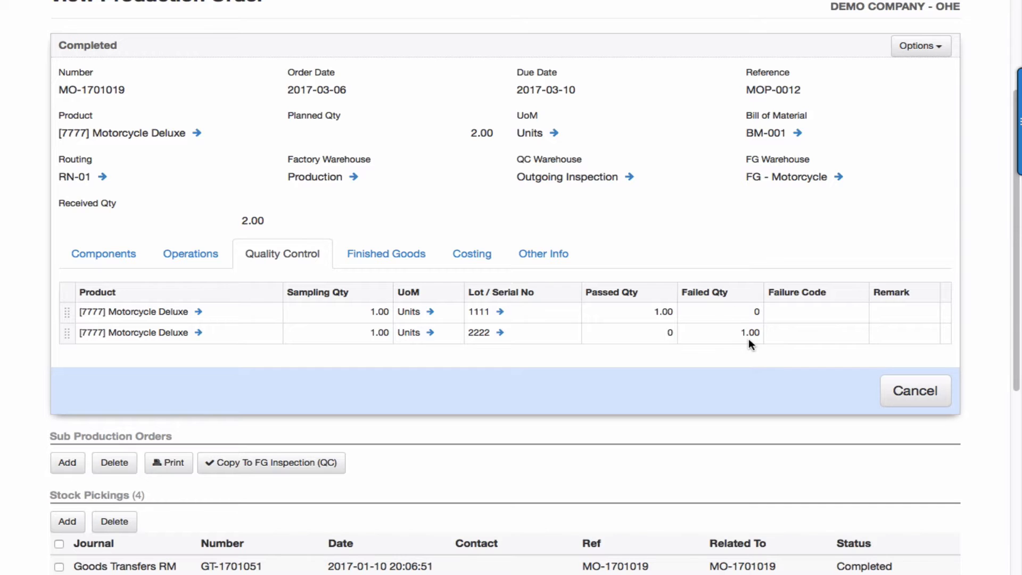
scroll(748, 339, "down", 4)
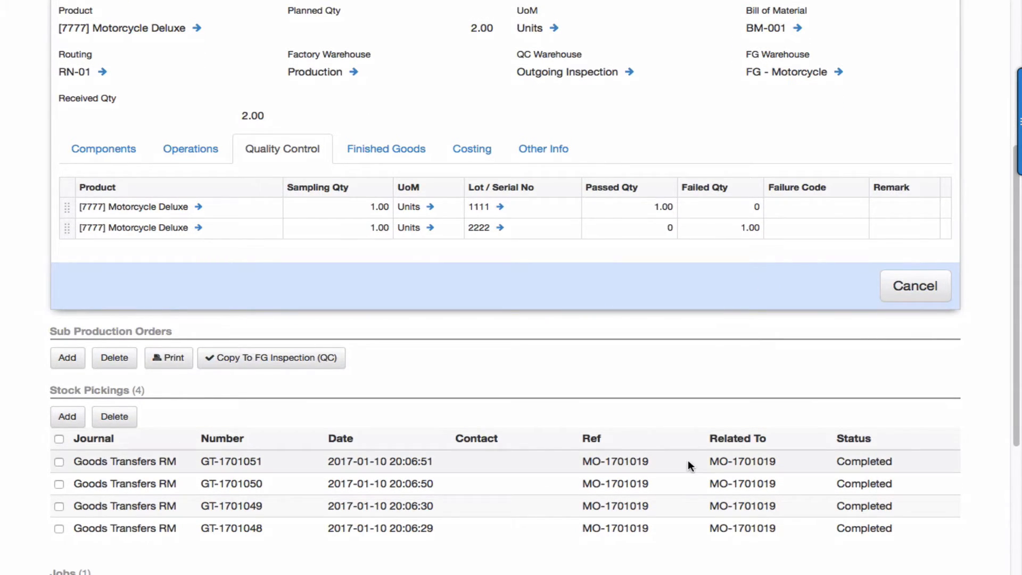
scroll(688, 464, "down", 8)
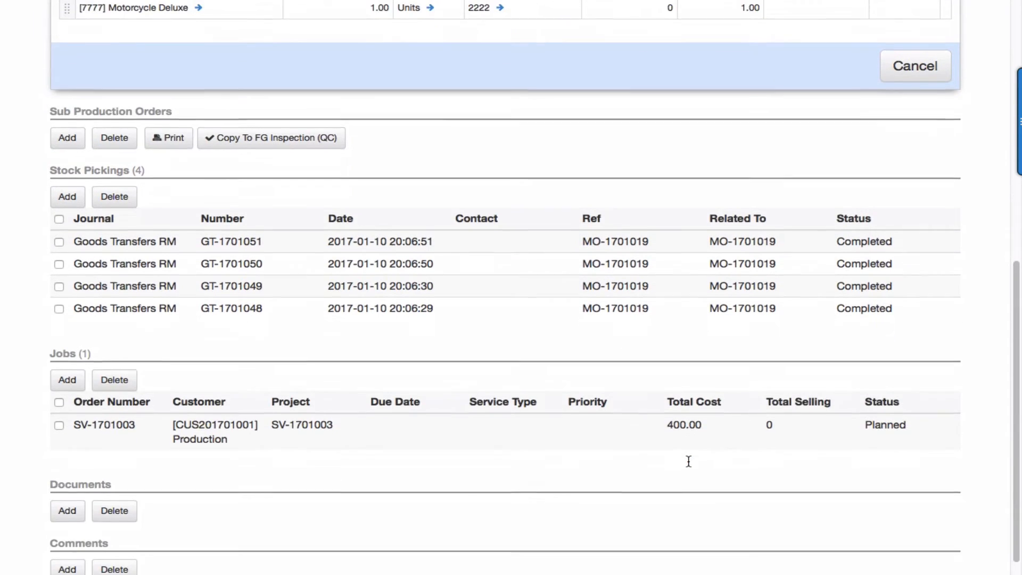
scroll(688, 467, "down", 1)
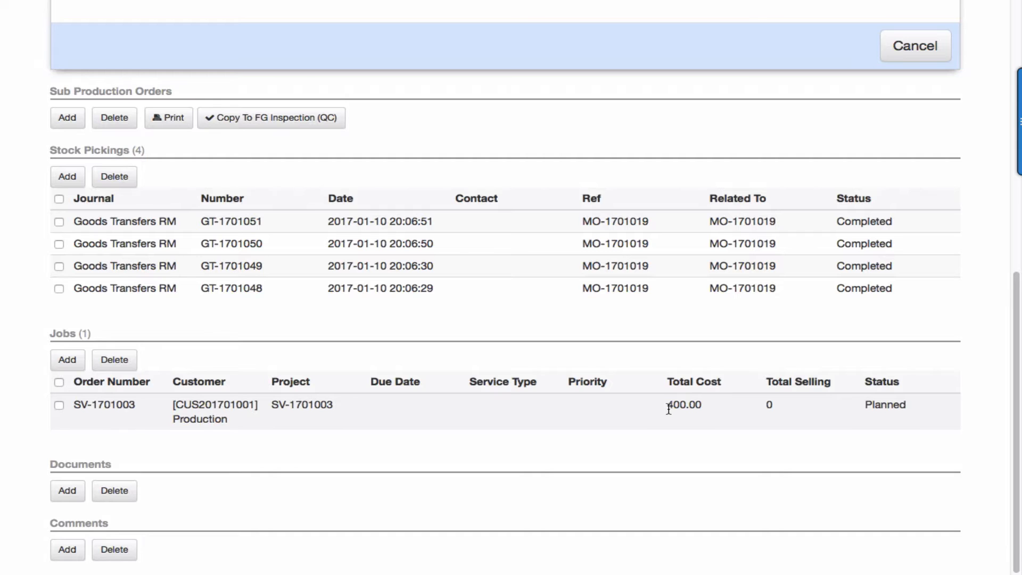
scroll(668, 409, "up", 5)
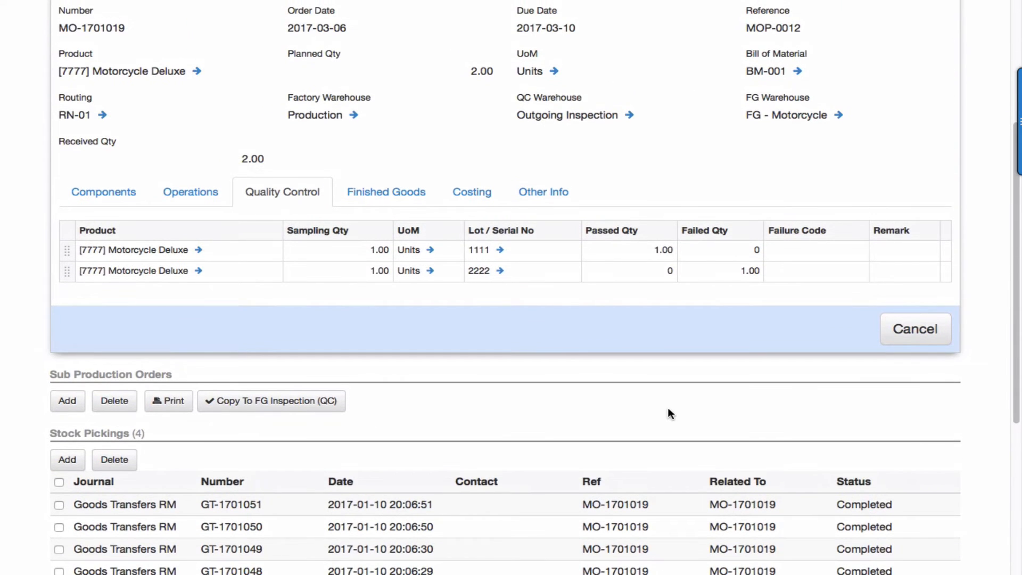
scroll(669, 408, "up", 1)
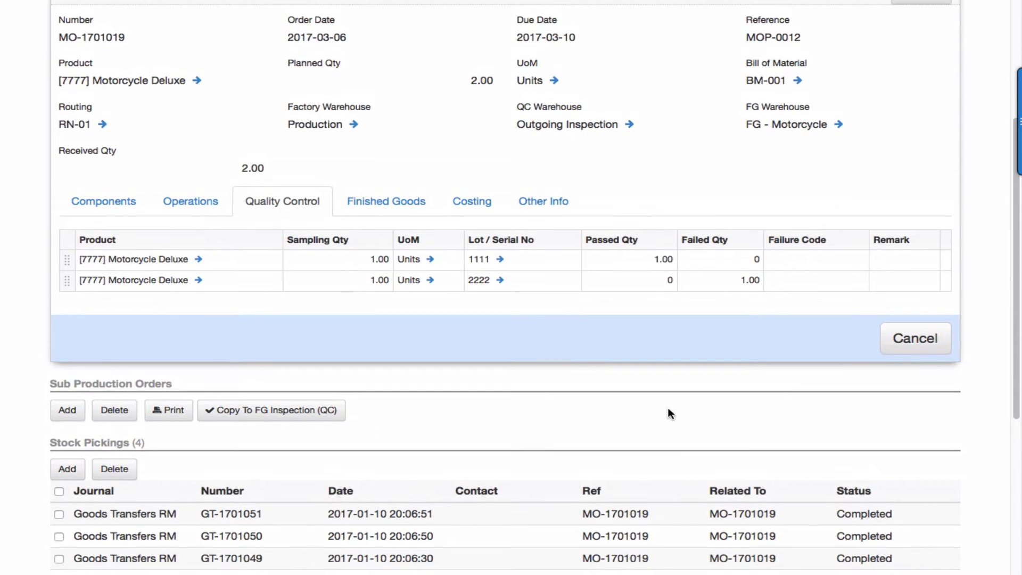
left_click(389, 201)
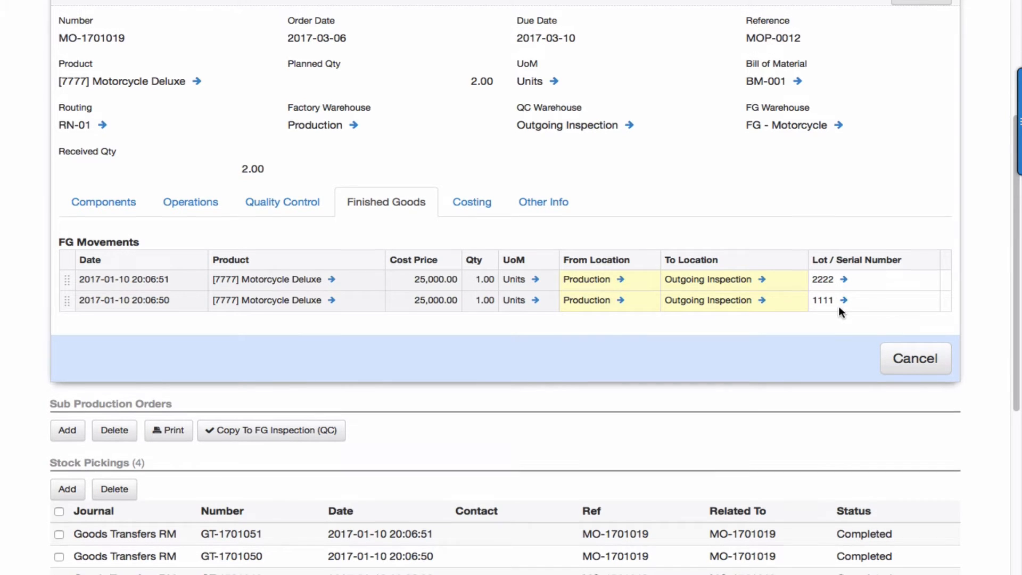
Show MO-1701019's costing: 20,100.00 production, 400.00 repair, 20,500.00 total.
scroll(839, 311, "up", 1)
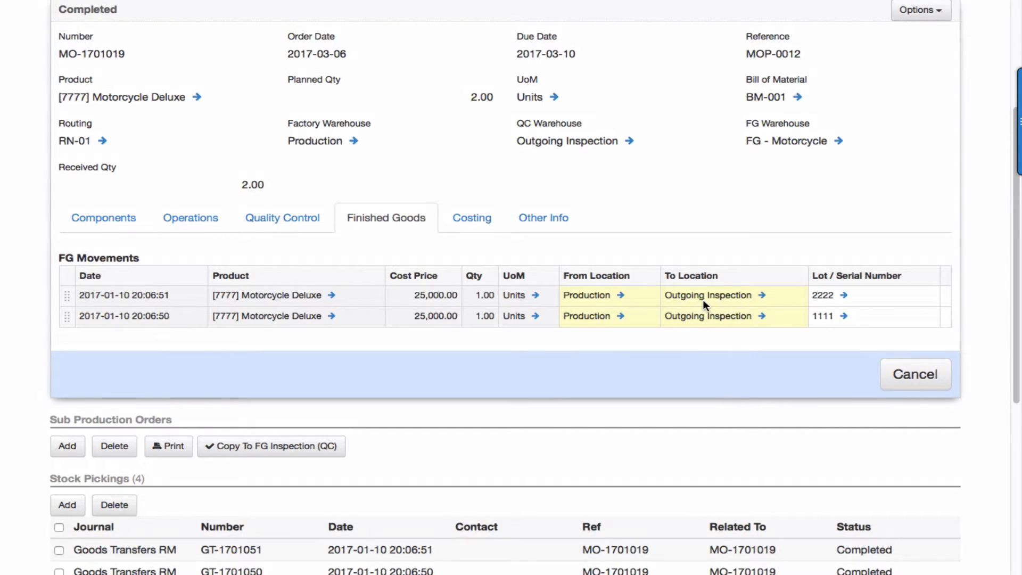
left_click(471, 218)
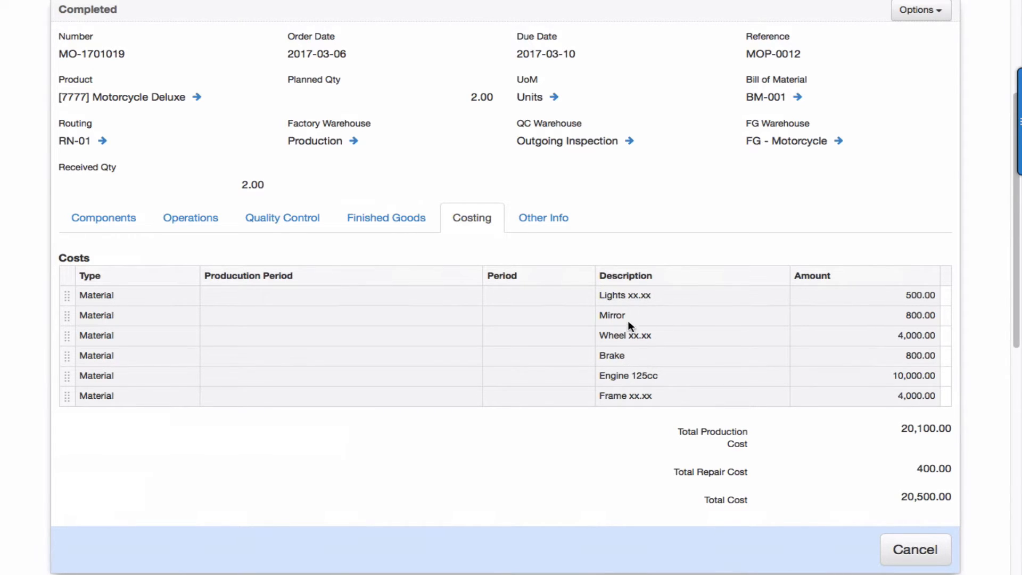
scroll(685, 315, "down", 2)
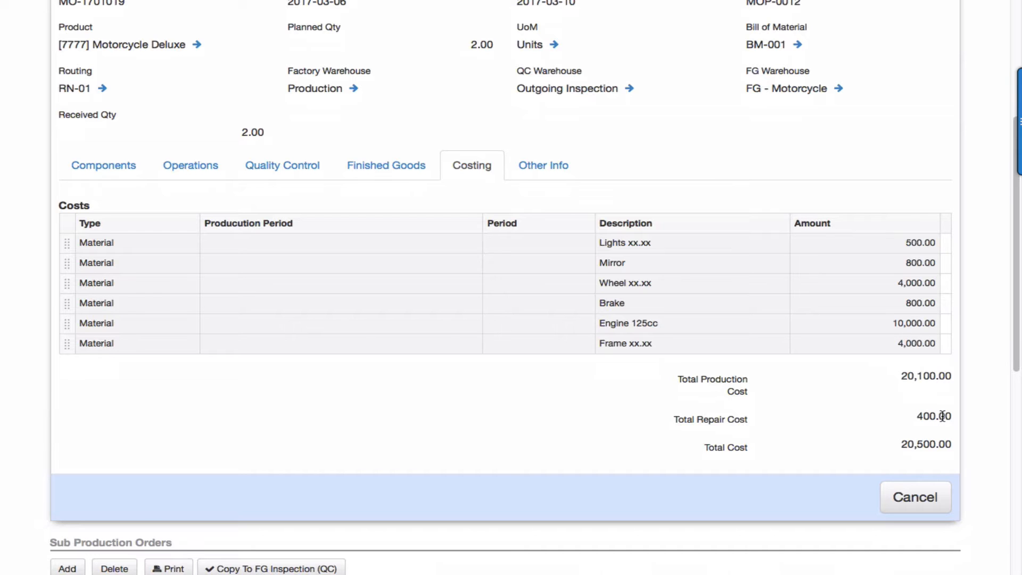
scroll(940, 418, "down", 1)
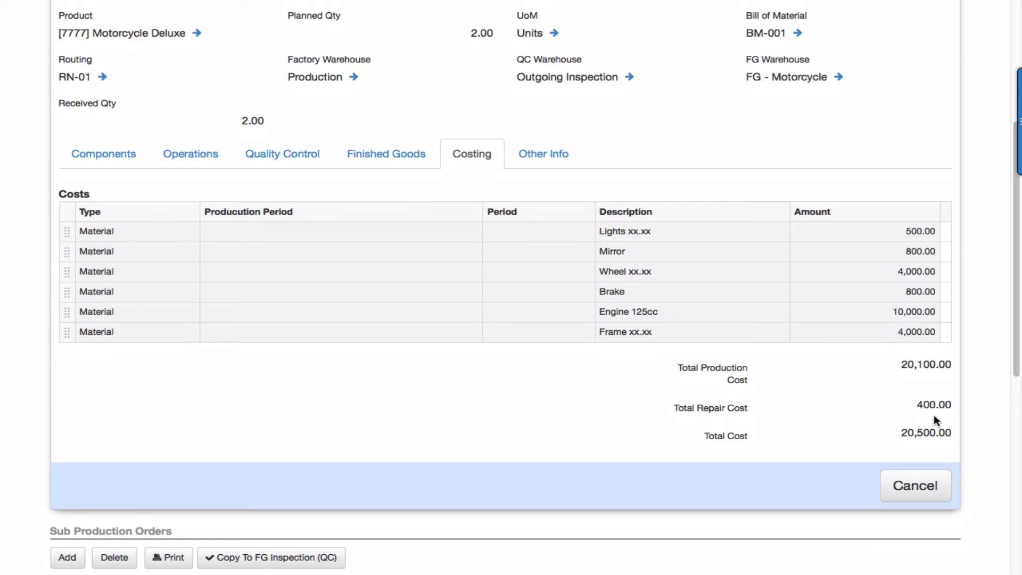
scroll(935, 416, "down", 1)
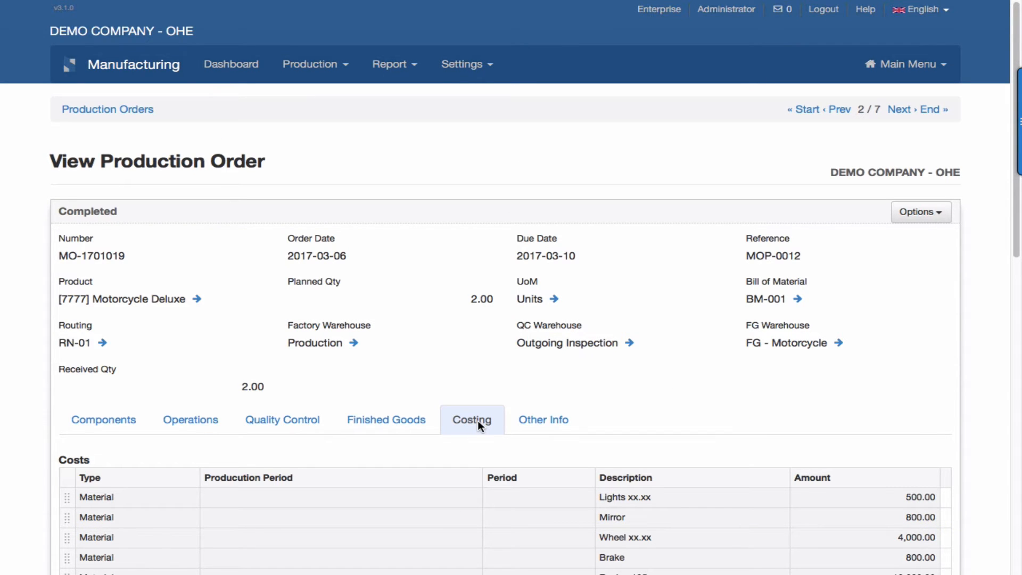
scroll(478, 420, "down", 3)
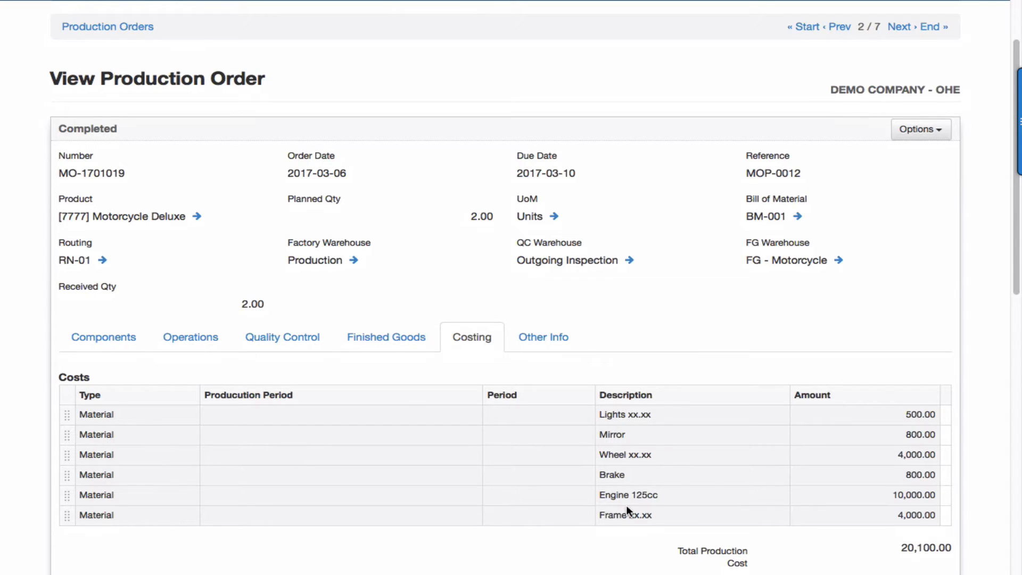
scroll(628, 508, "down", 6)
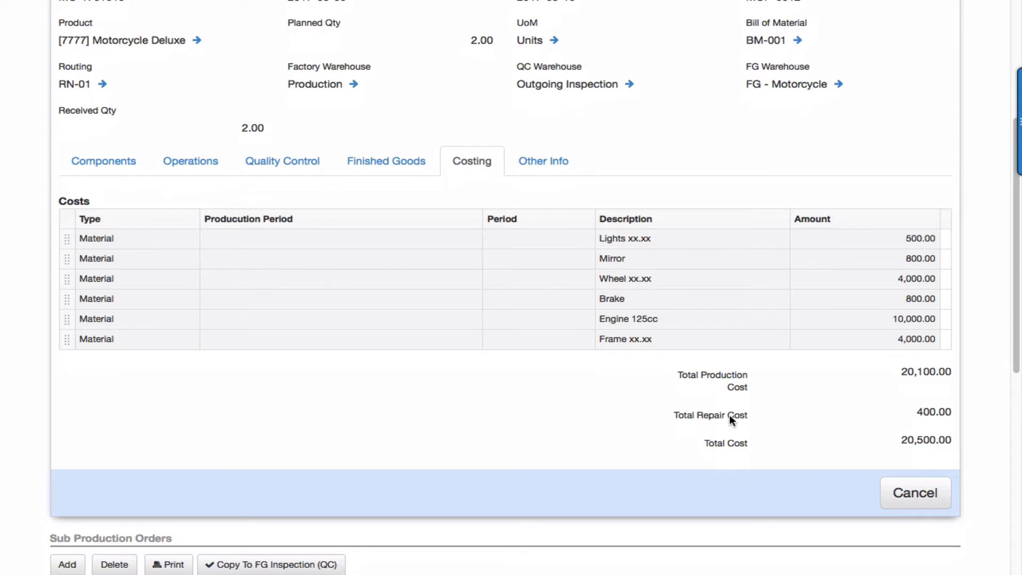
scroll(730, 415, "up", 3)
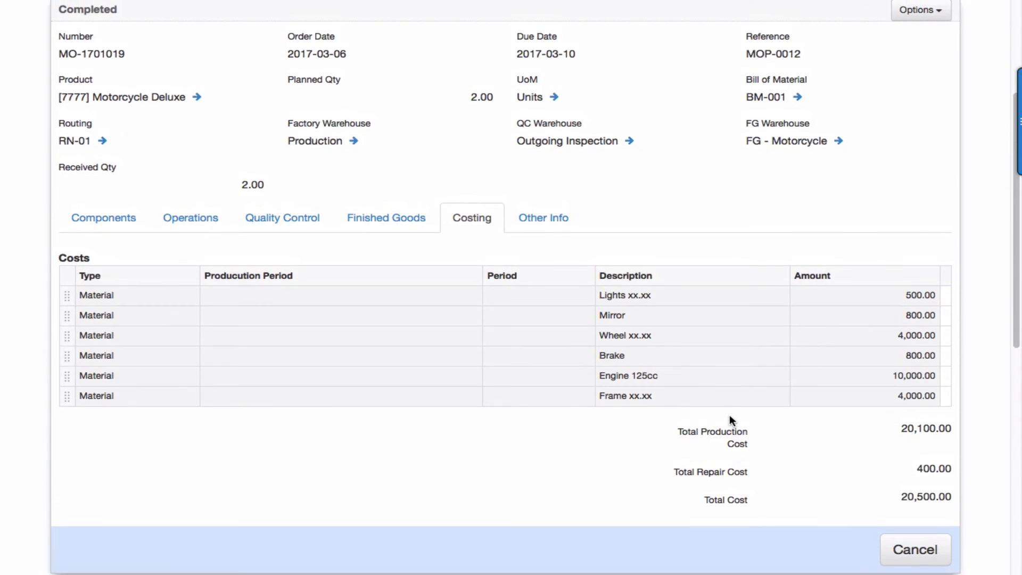
scroll(730, 414, "up", 2)
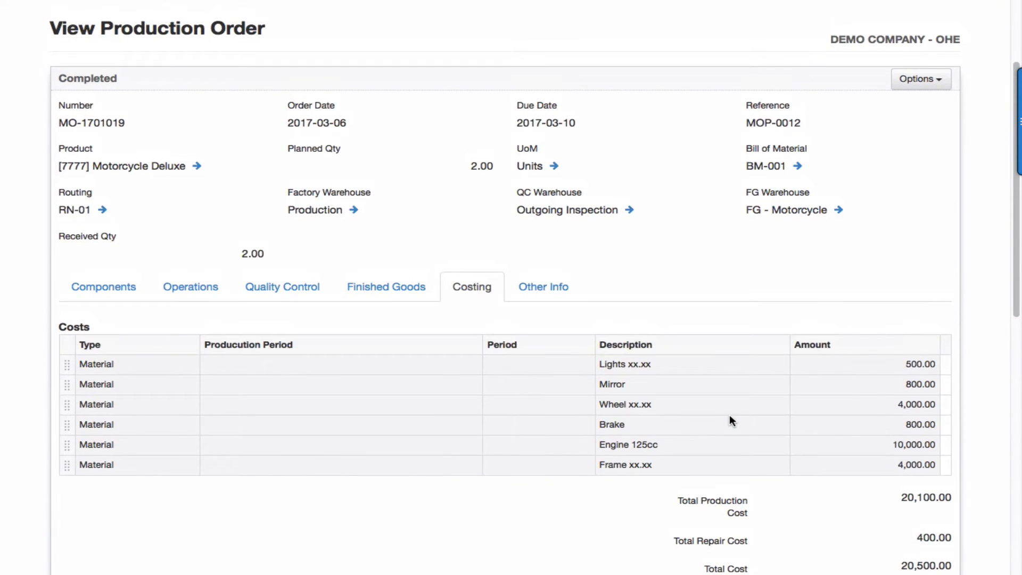
scroll(729, 421, "up", 1)
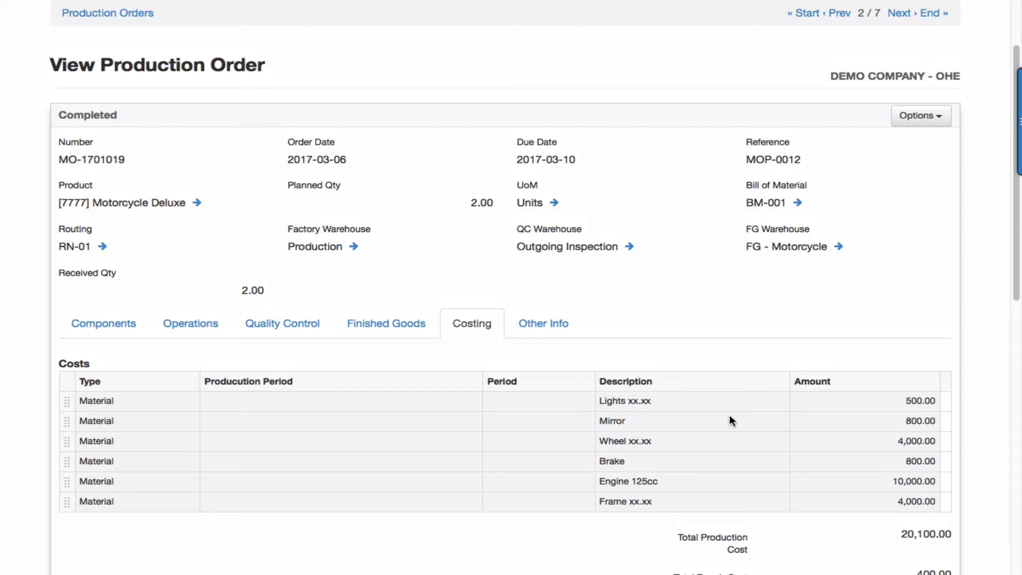
scroll(731, 417, "up", 4)
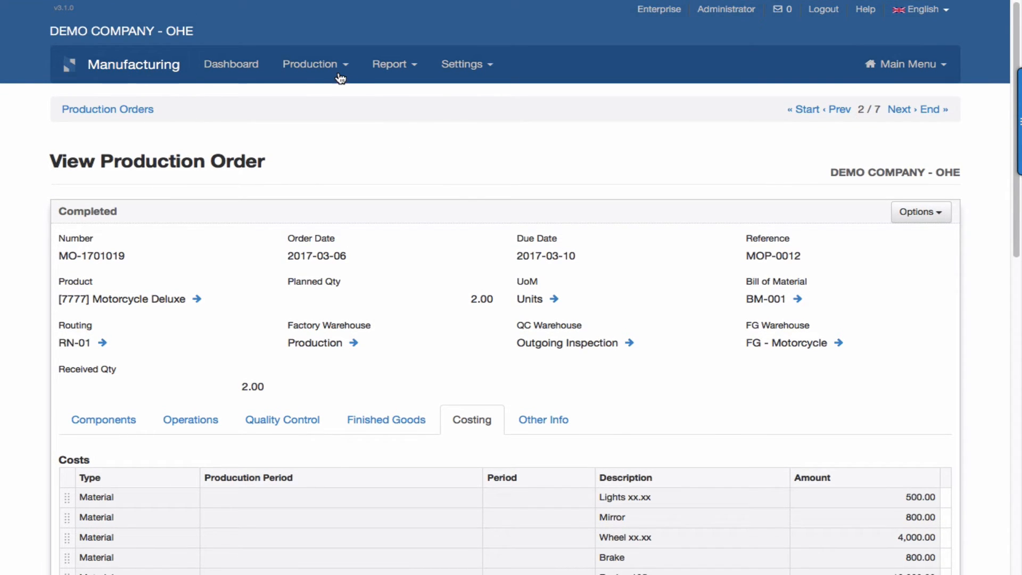
left_click(336, 69)
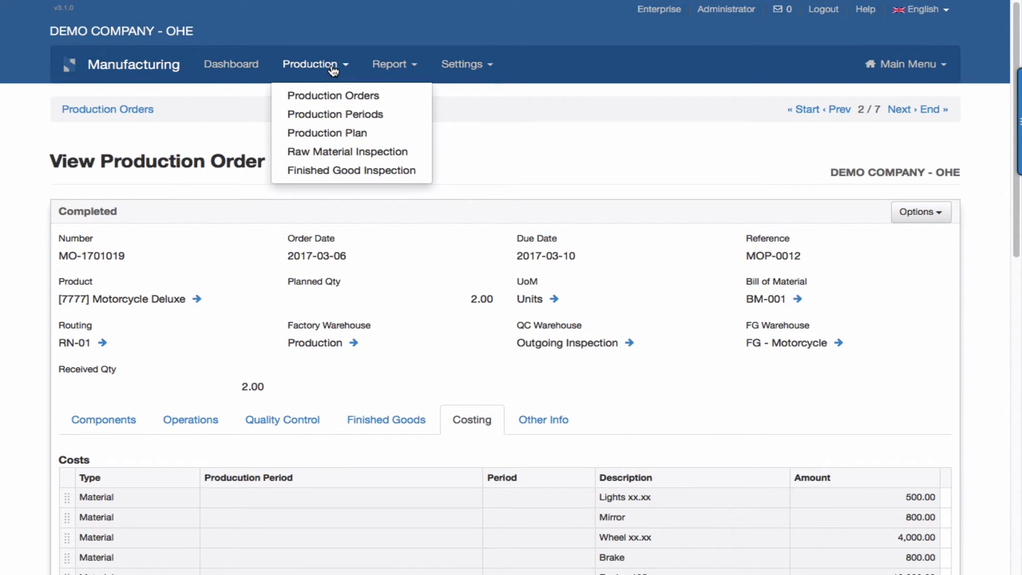
left_click(349, 114)
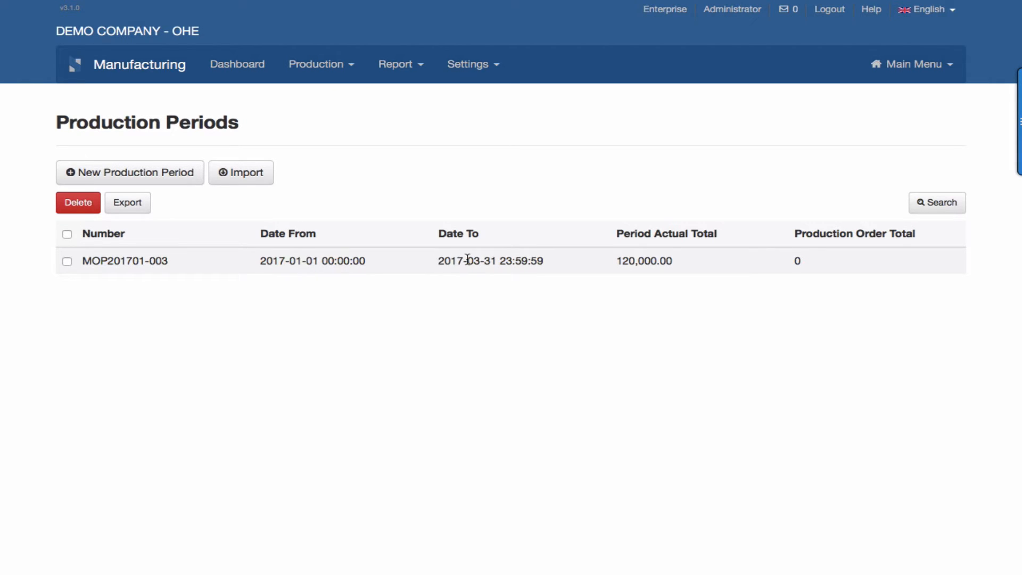
left_click(324, 260)
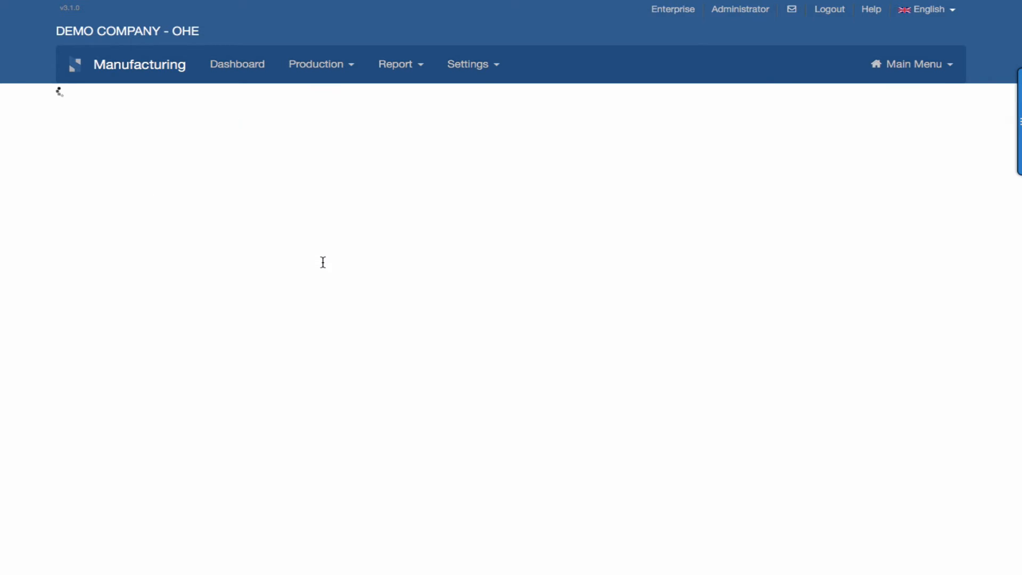
Keep Salaries at Number of Orders and Overhead, then update MOP201701-003's period costs.
scroll(323, 262, "down", 2)
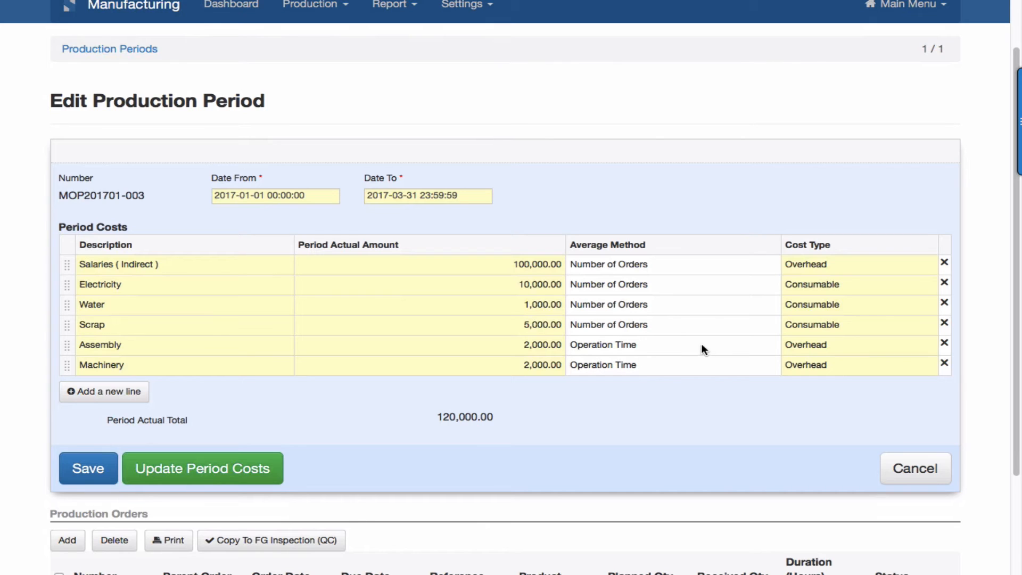
left_click(755, 271)
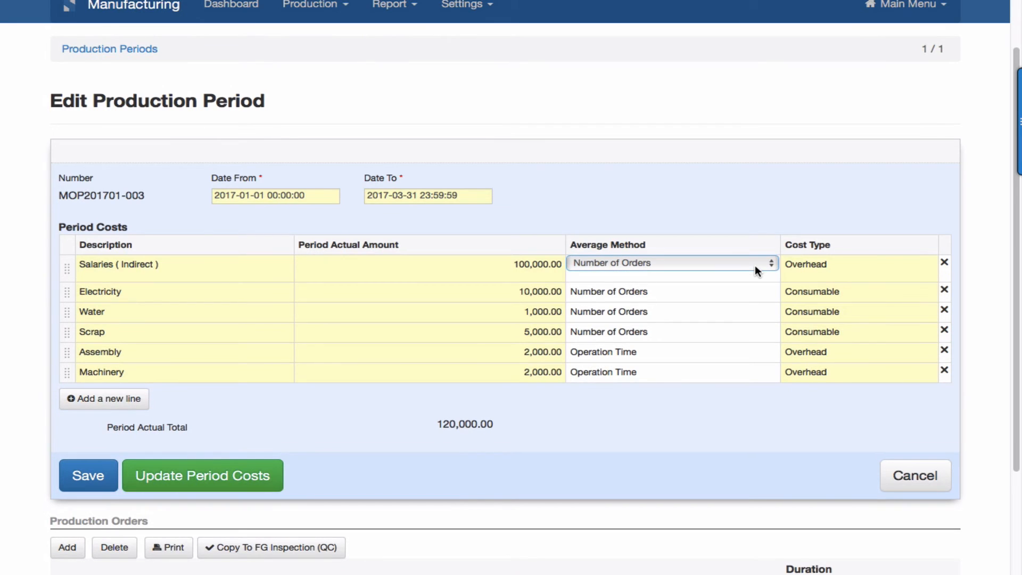
left_click(771, 263)
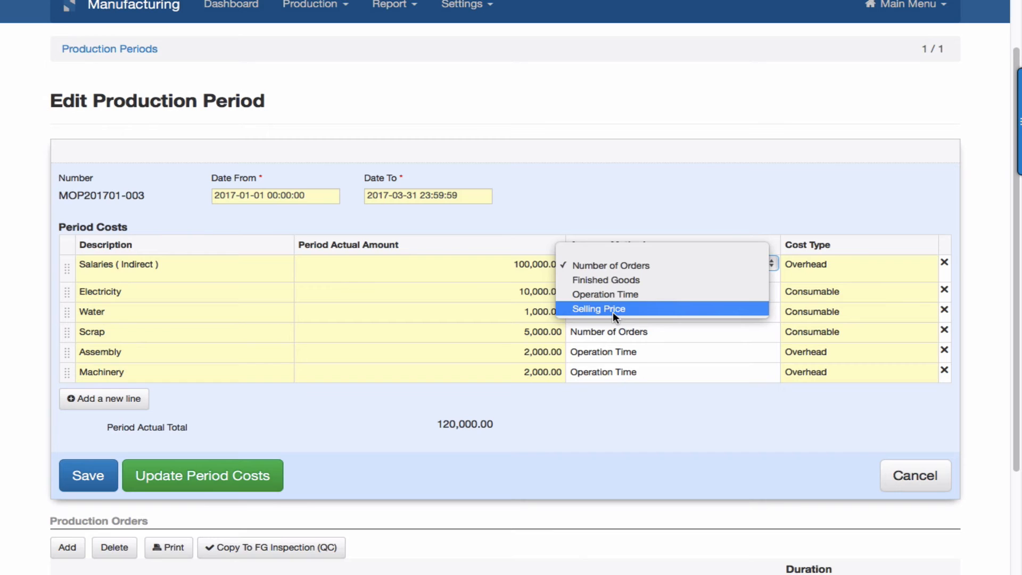
left_click(721, 462)
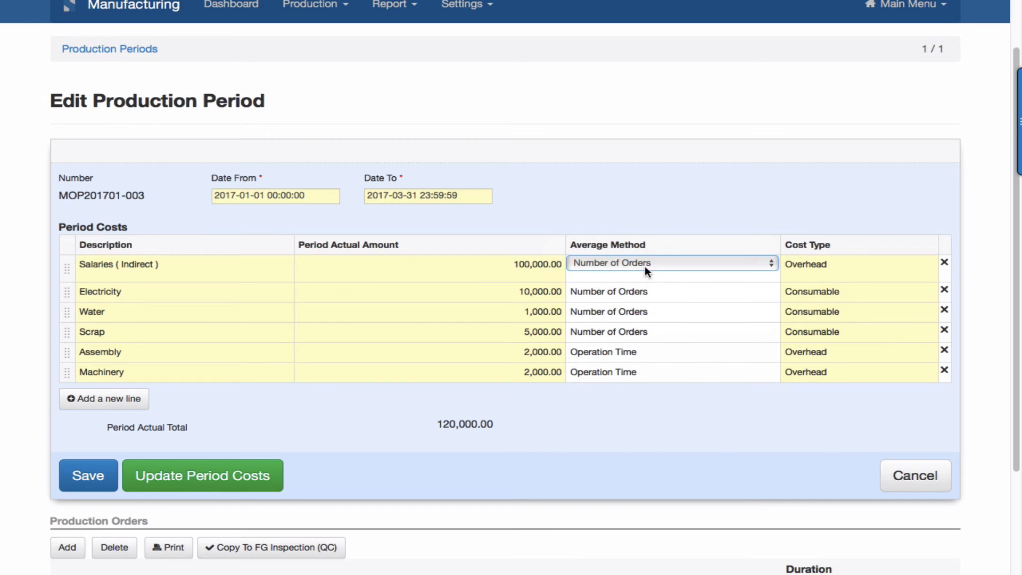
left_click(864, 273)
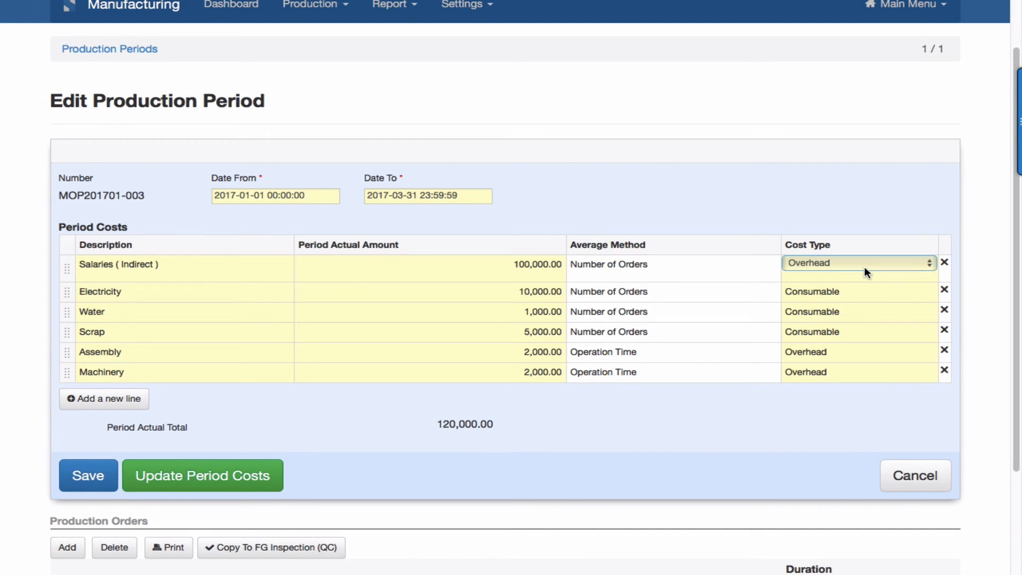
left_click(928, 263)
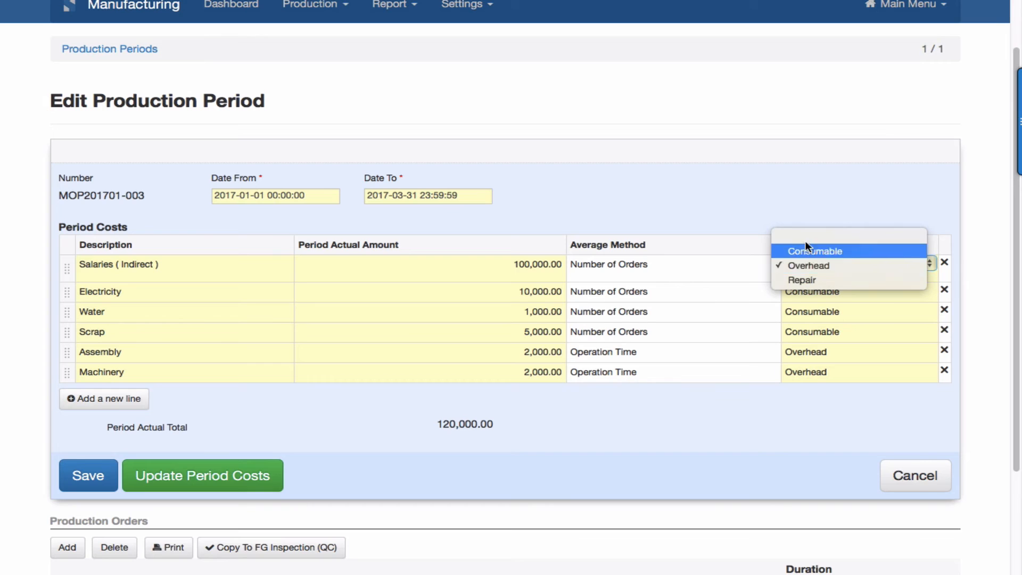
left_click(754, 450)
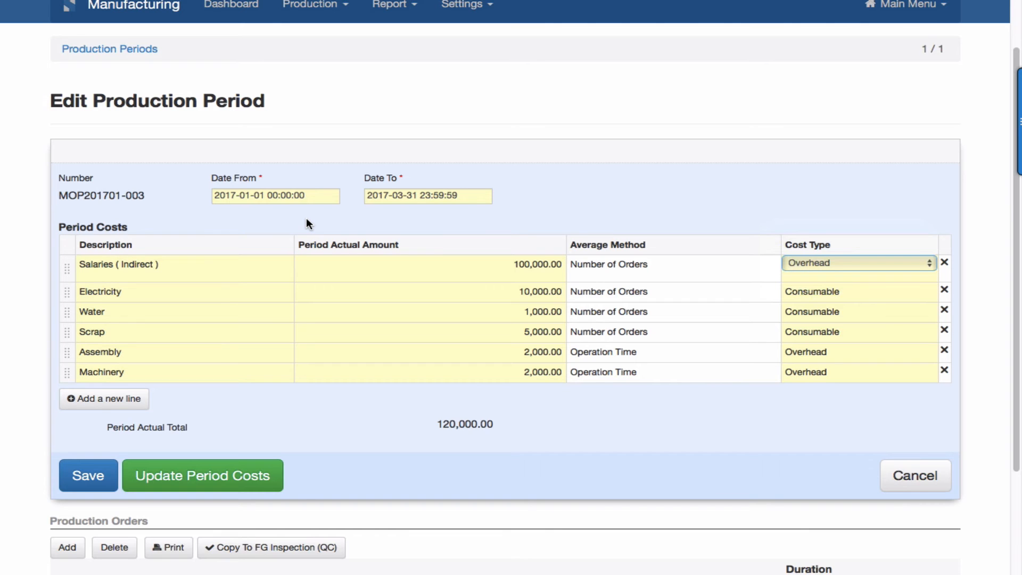
left_click(222, 472)
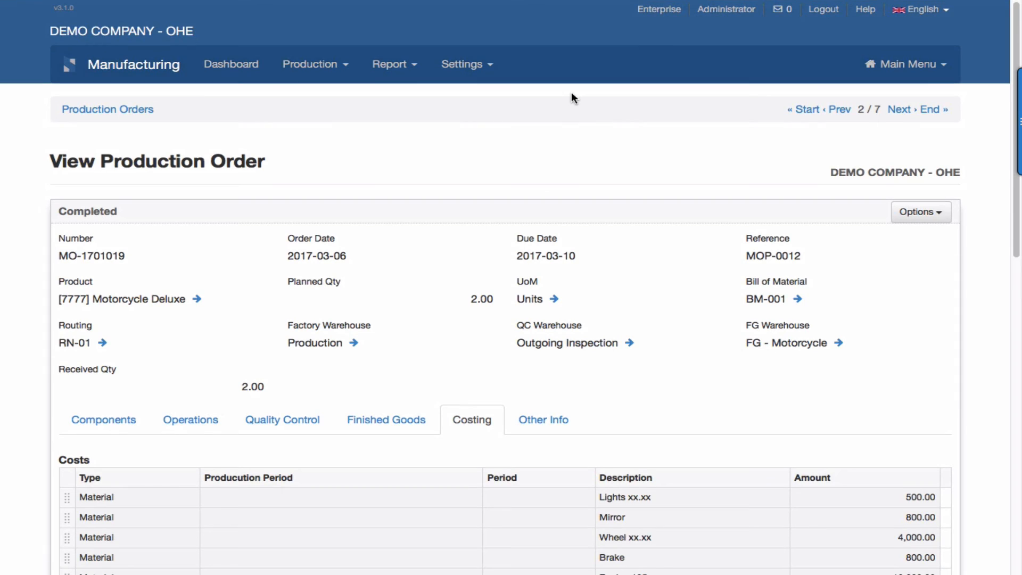
Open the Cost Summary Report from the Report menu.
left_click(405, 67)
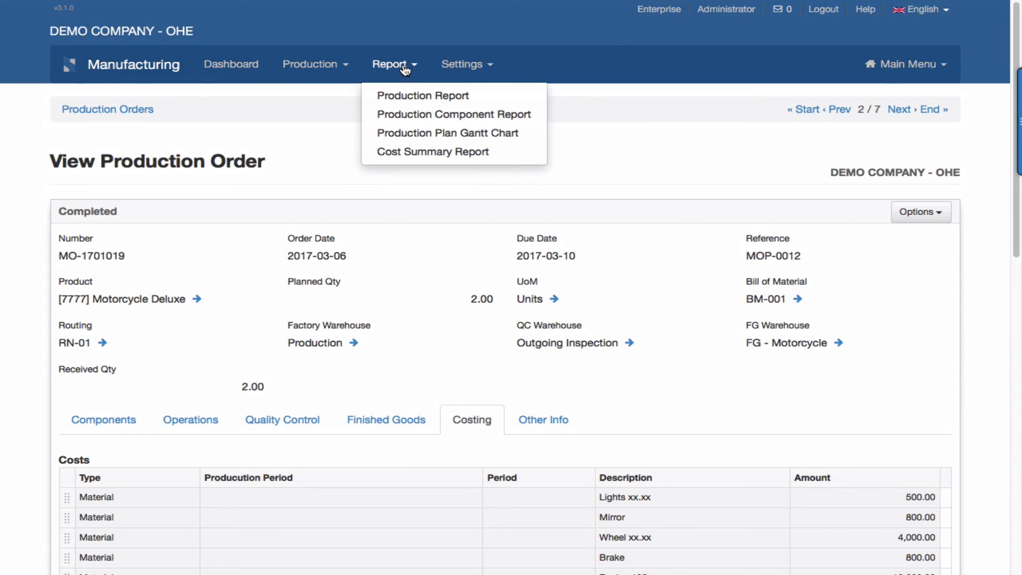
left_click(416, 152)
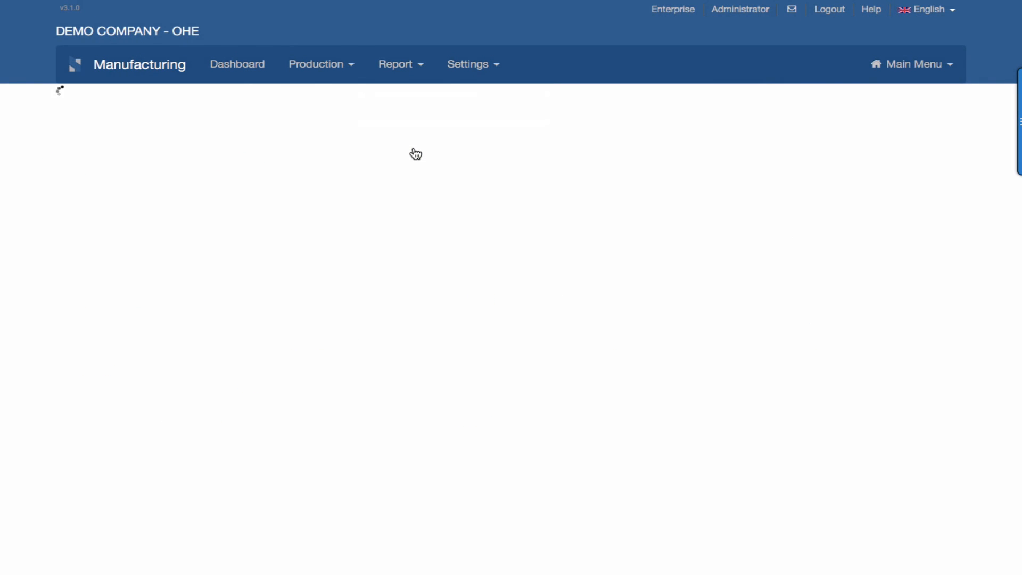
Scroll the Cost Summary Report to check MO-1701019's 20,100.00 actual cost, 29,900.00 variance, and the Total row.
scroll(416, 154, "down", 5)
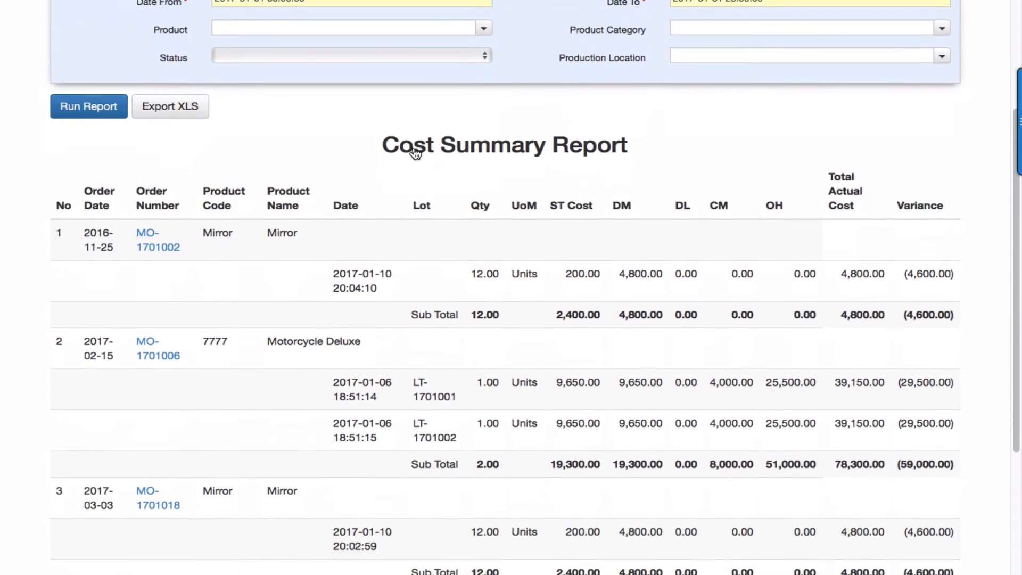
scroll(413, 148, "down", 1)
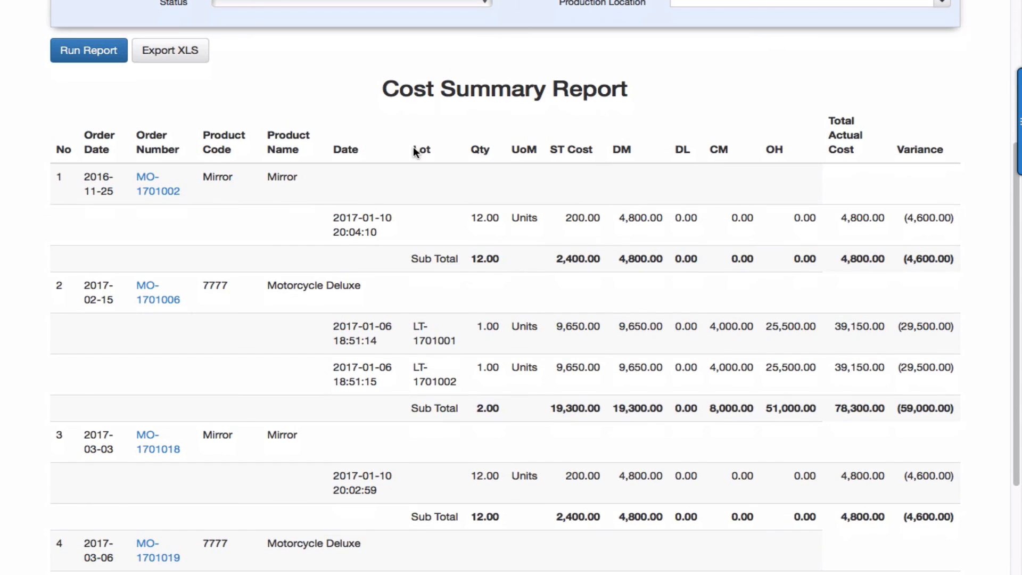
scroll(413, 148, "up", 2)
scroll(414, 148, "up", 2)
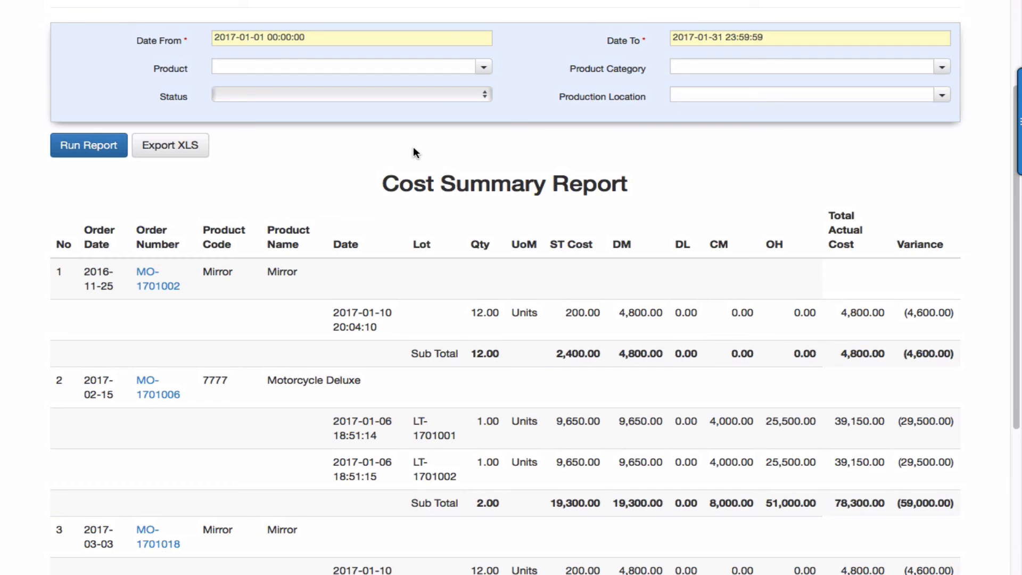
scroll(414, 148, "down", 1)
scroll(413, 154, "up", 1)
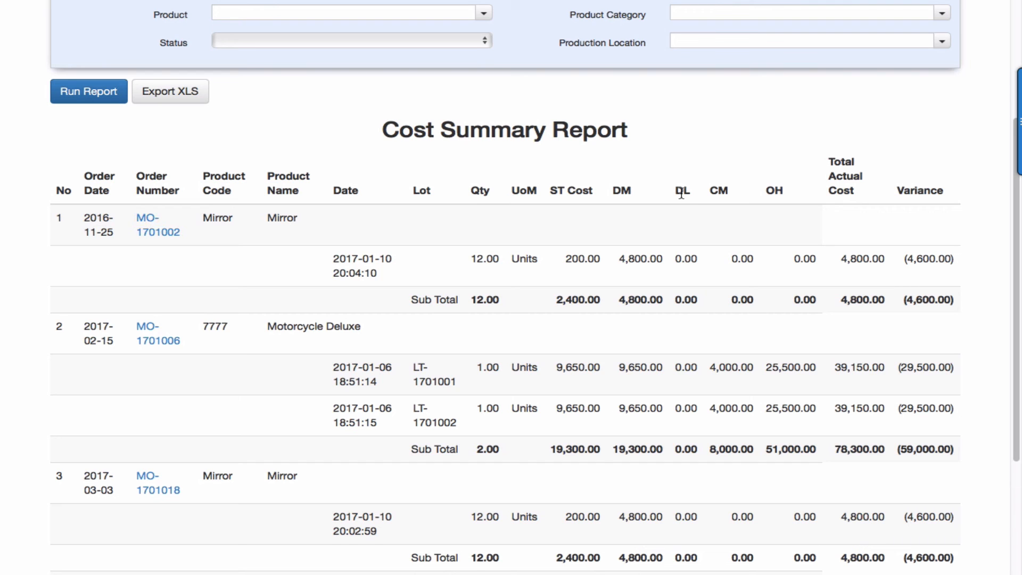
scroll(682, 192, "down", 3)
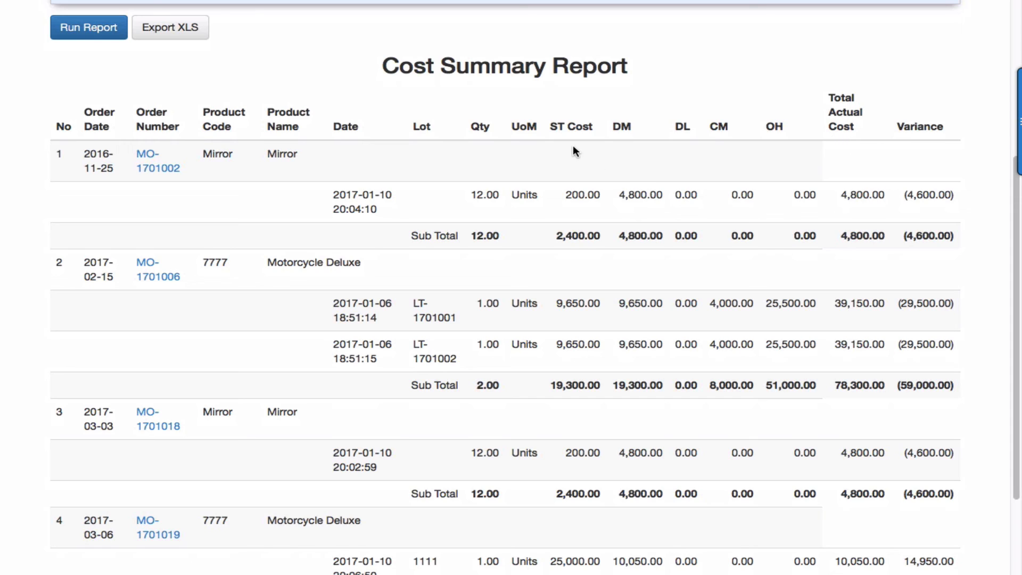
scroll(893, 202, "down", 2)
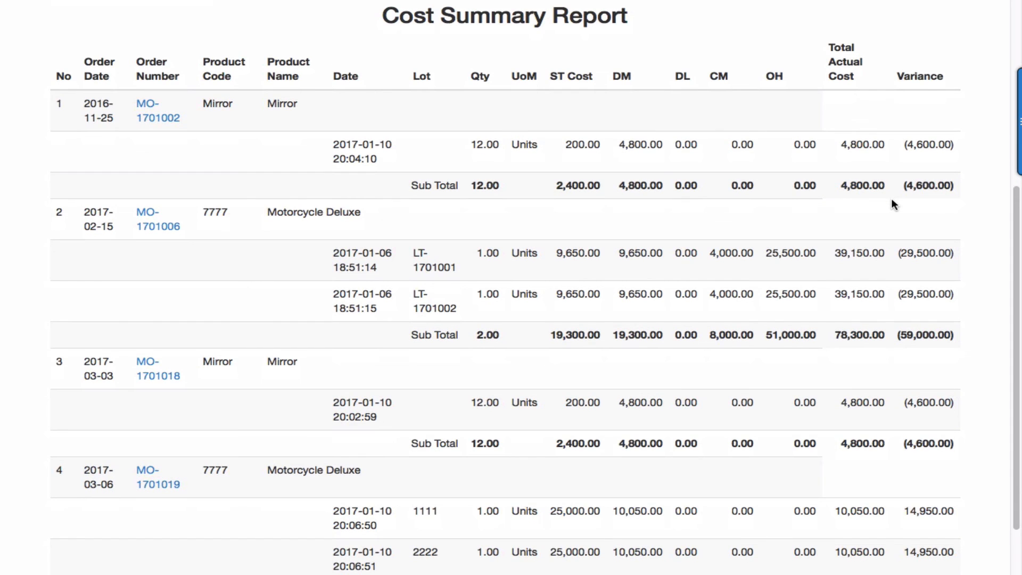
scroll(892, 201, "up", 4)
scroll(892, 200, "down", 6)
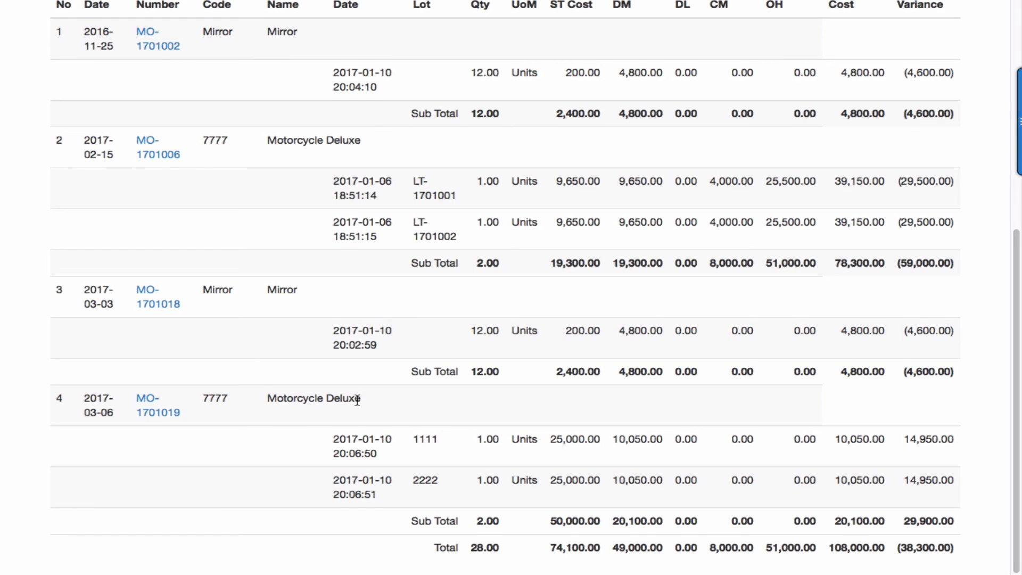
scroll(357, 401, "up", 3)
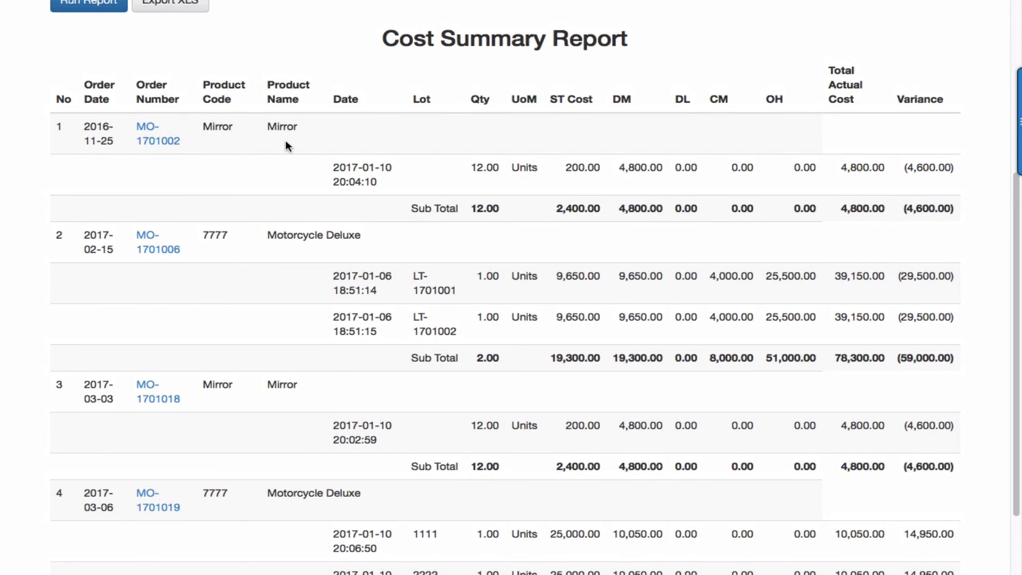